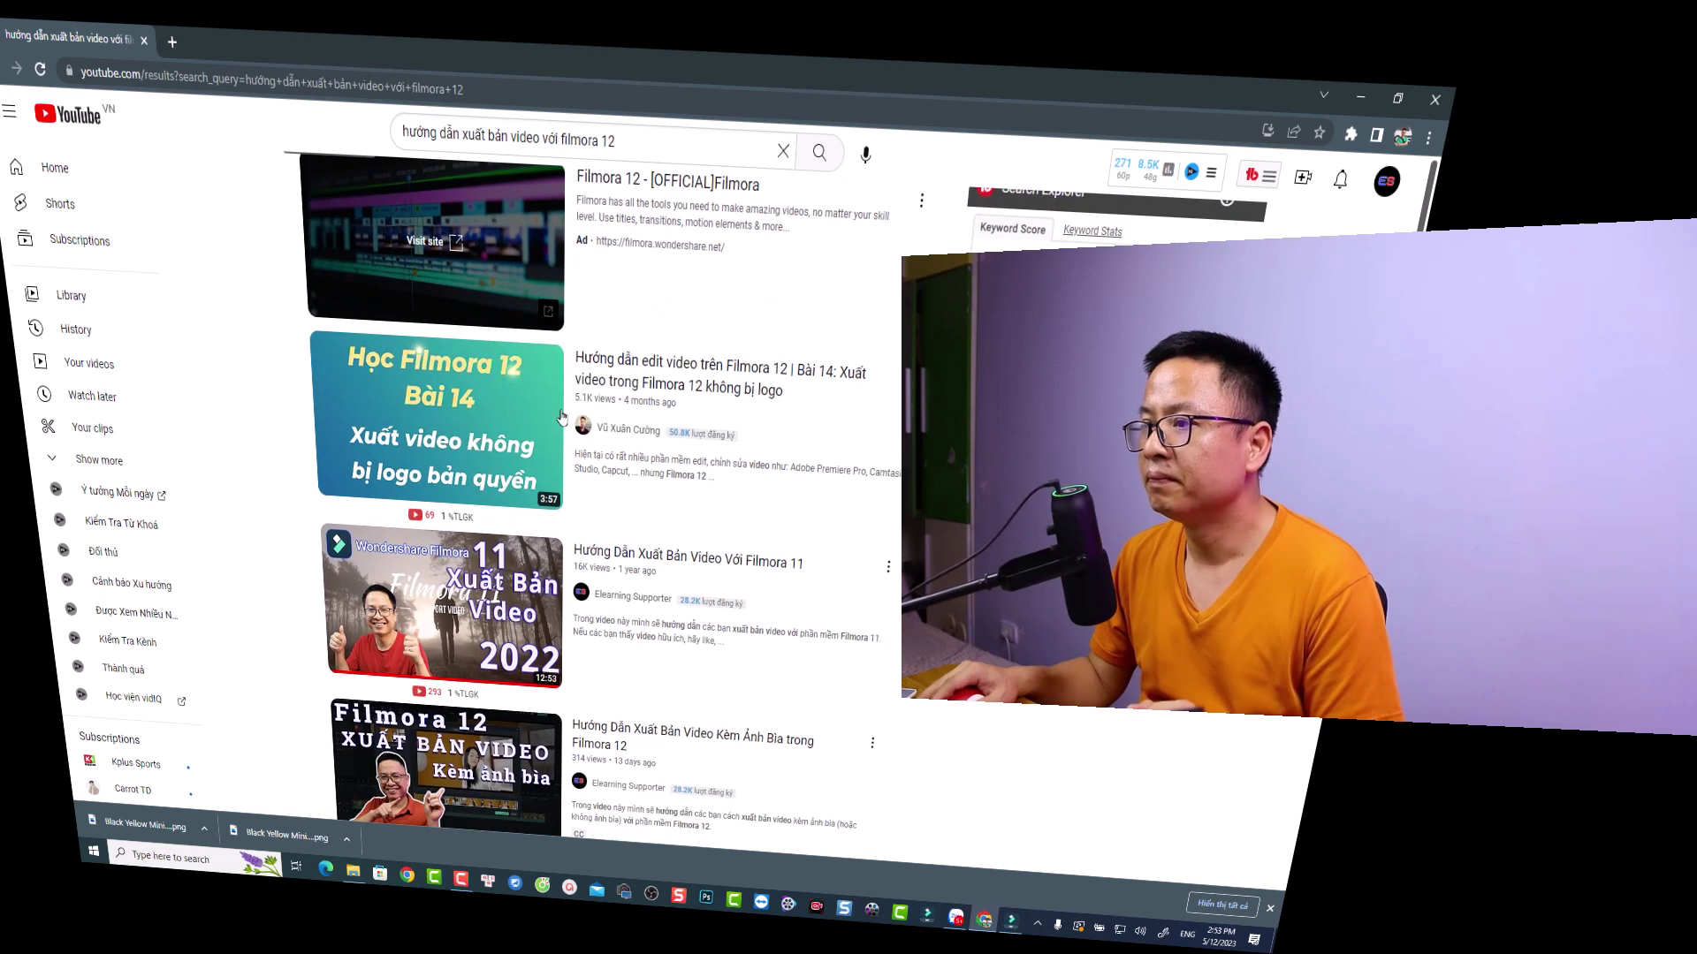
# Look through the YouTube search results for tutorials on exporting video with Filmora 12
pyautogui.scroll(-3, 562, 416)
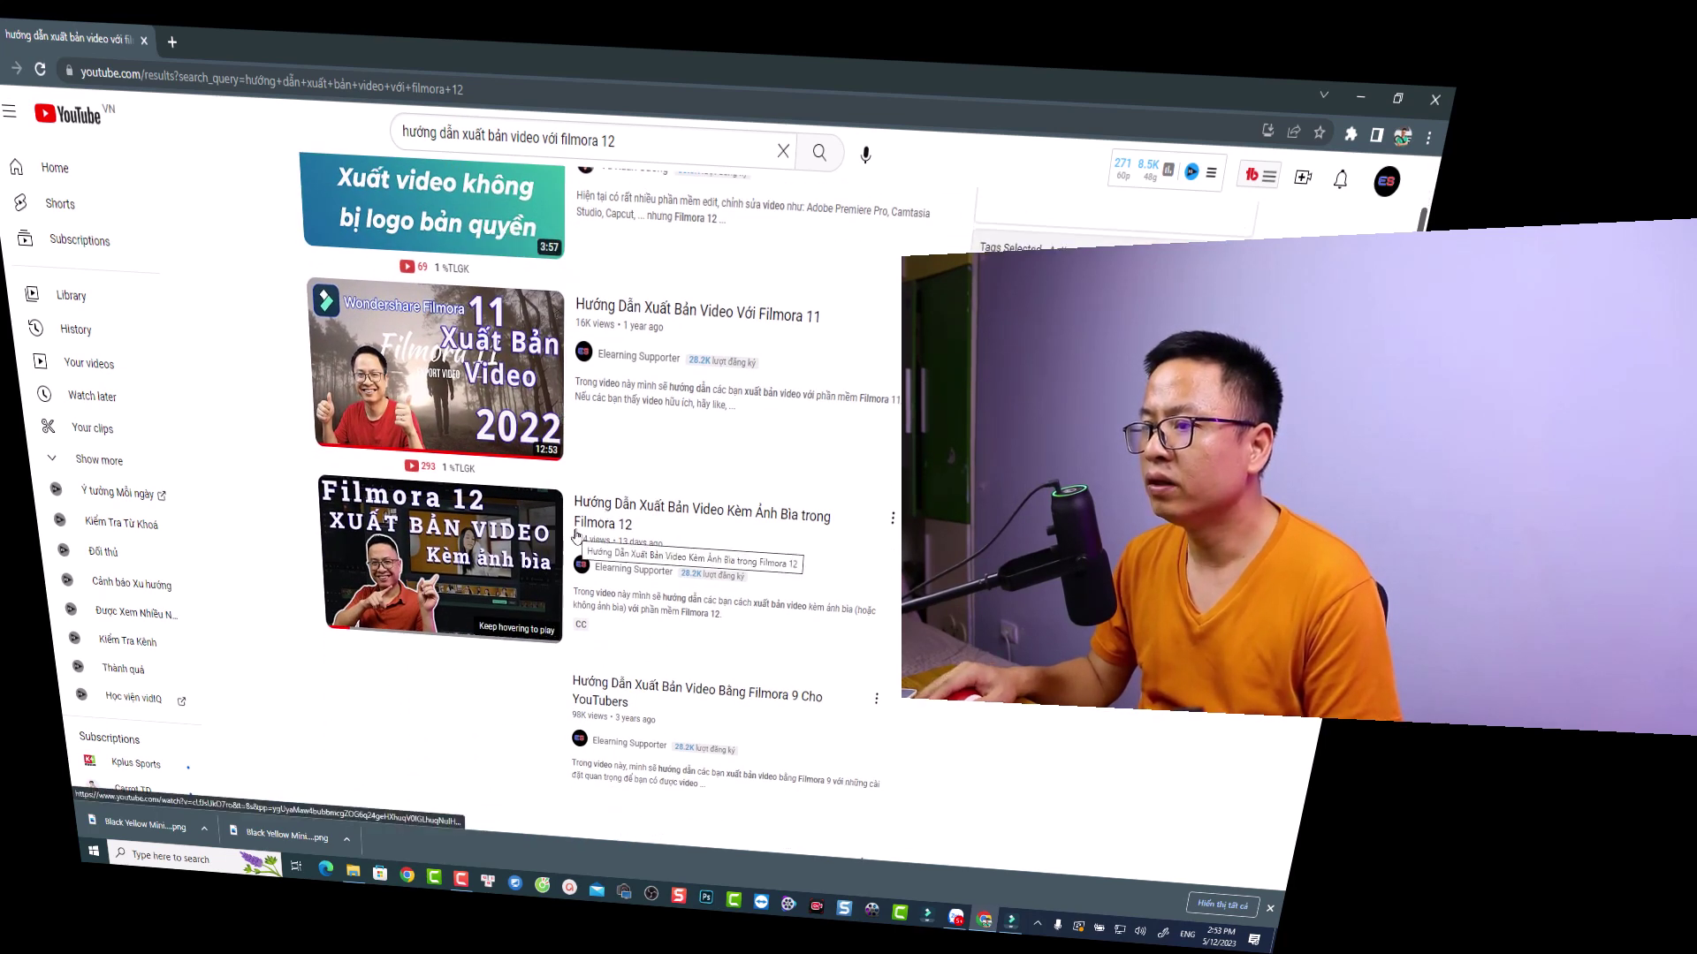
pyautogui.scroll(-1, 576, 534)
pyautogui.scroll(-2, 576, 539)
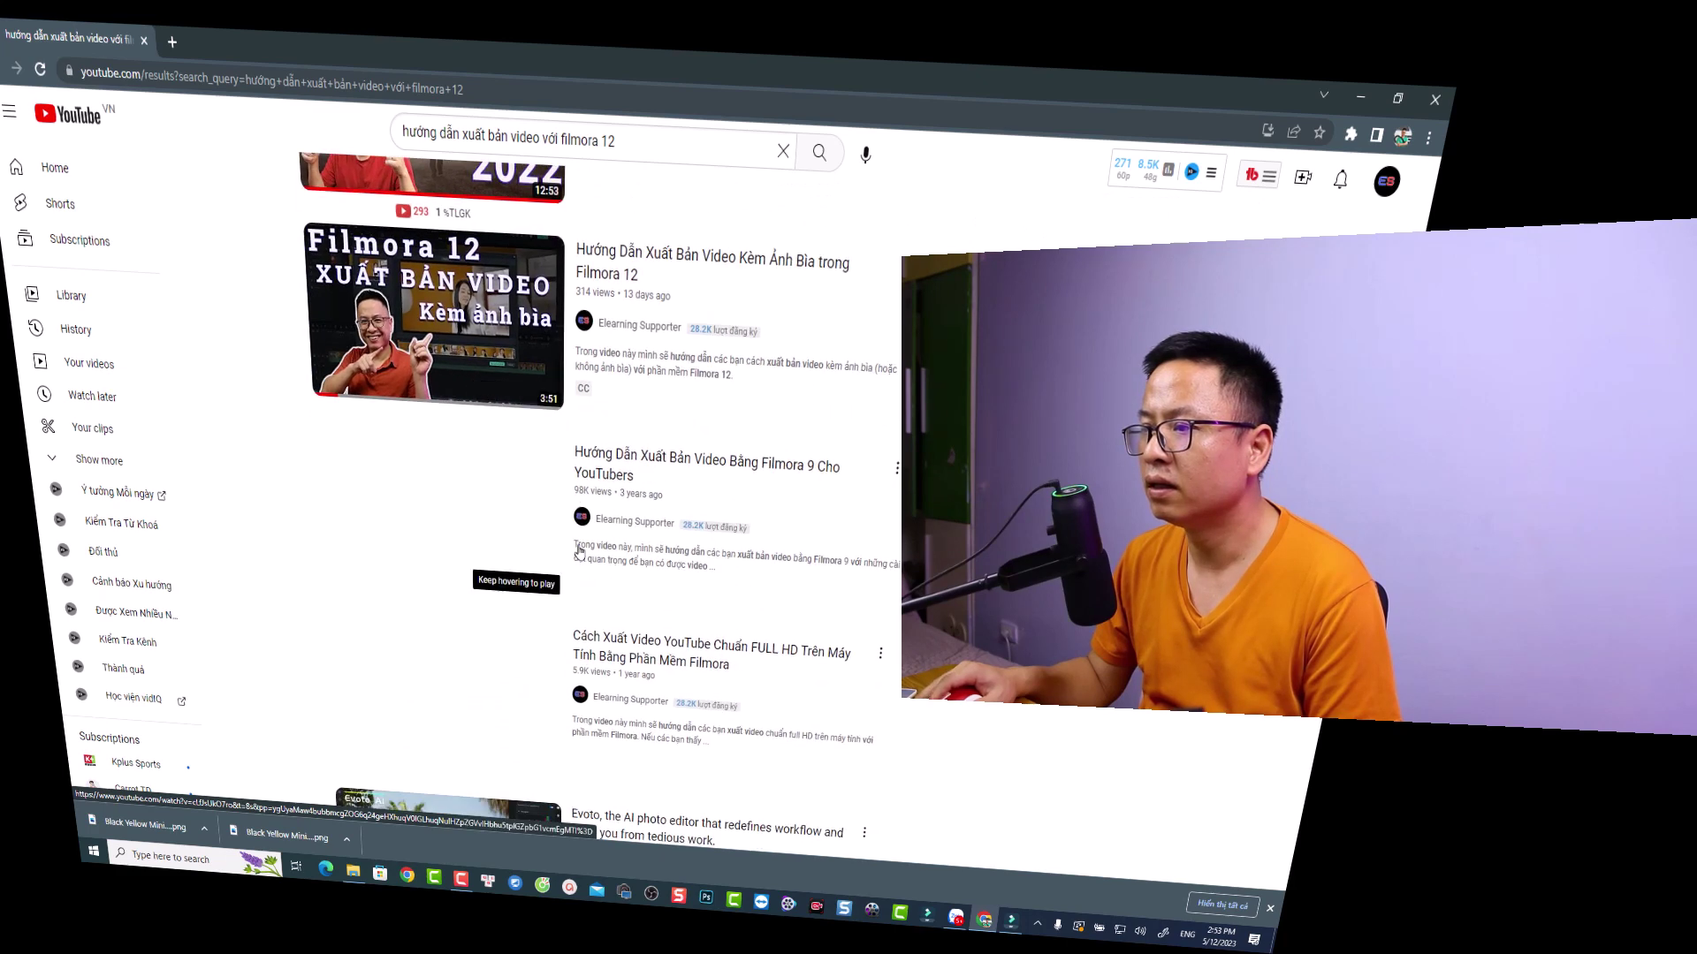
pyautogui.scroll(-6, 590, 623)
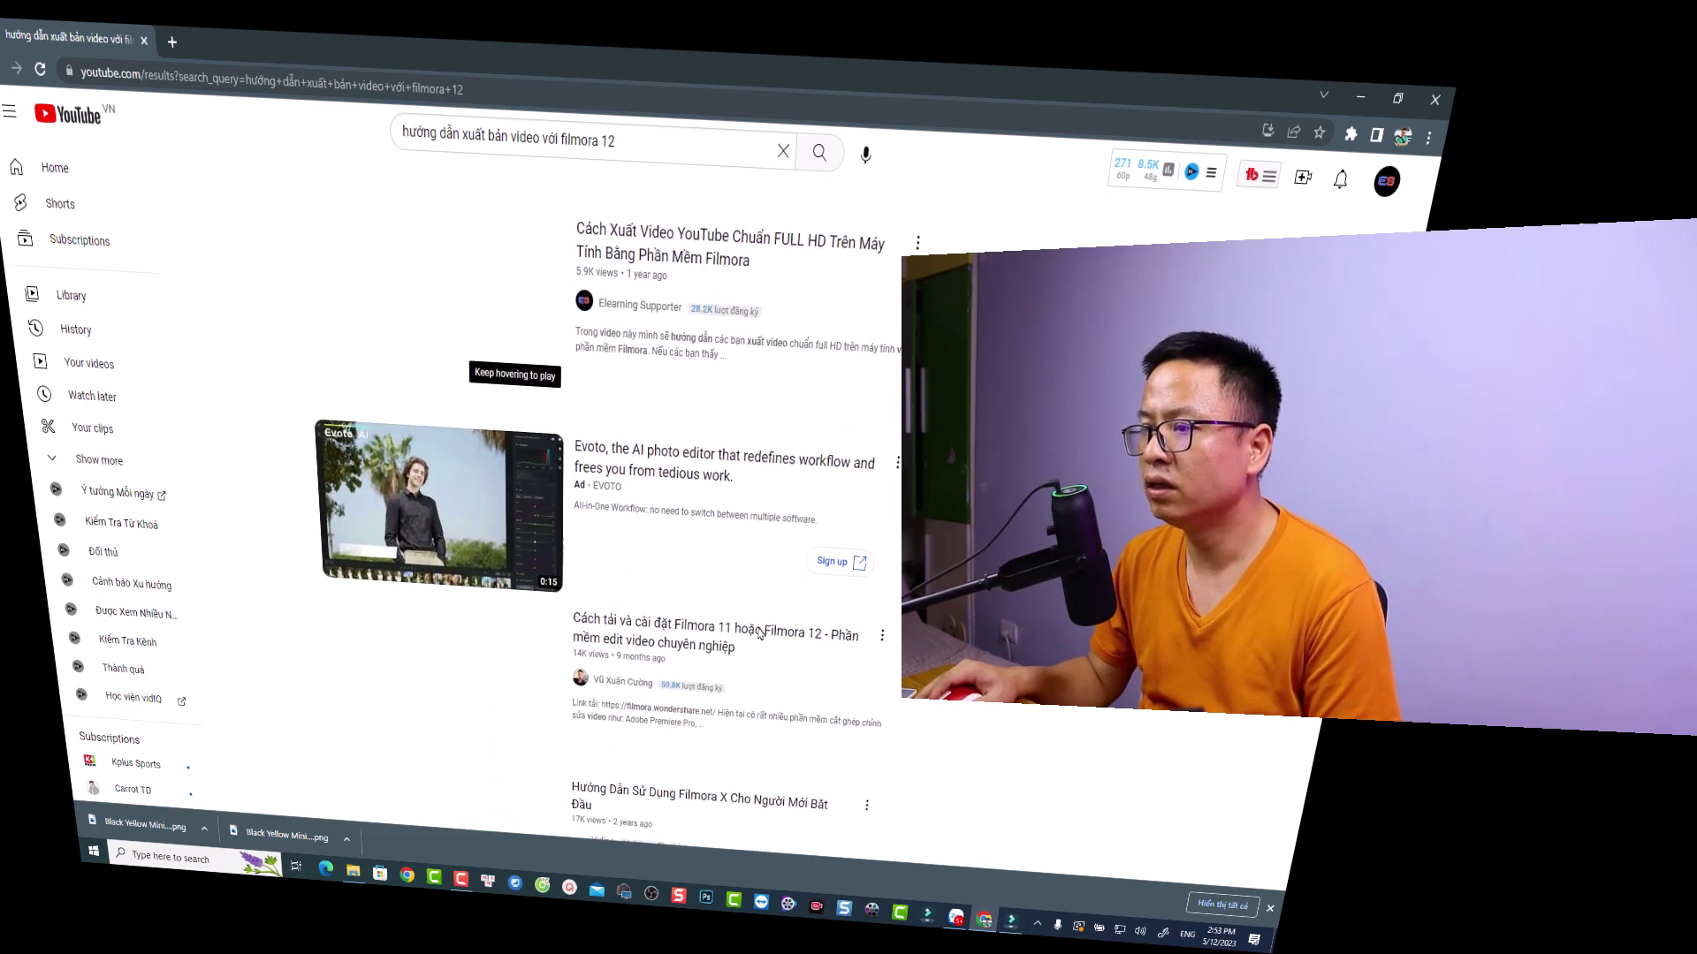
pyautogui.scroll(-3, 758, 632)
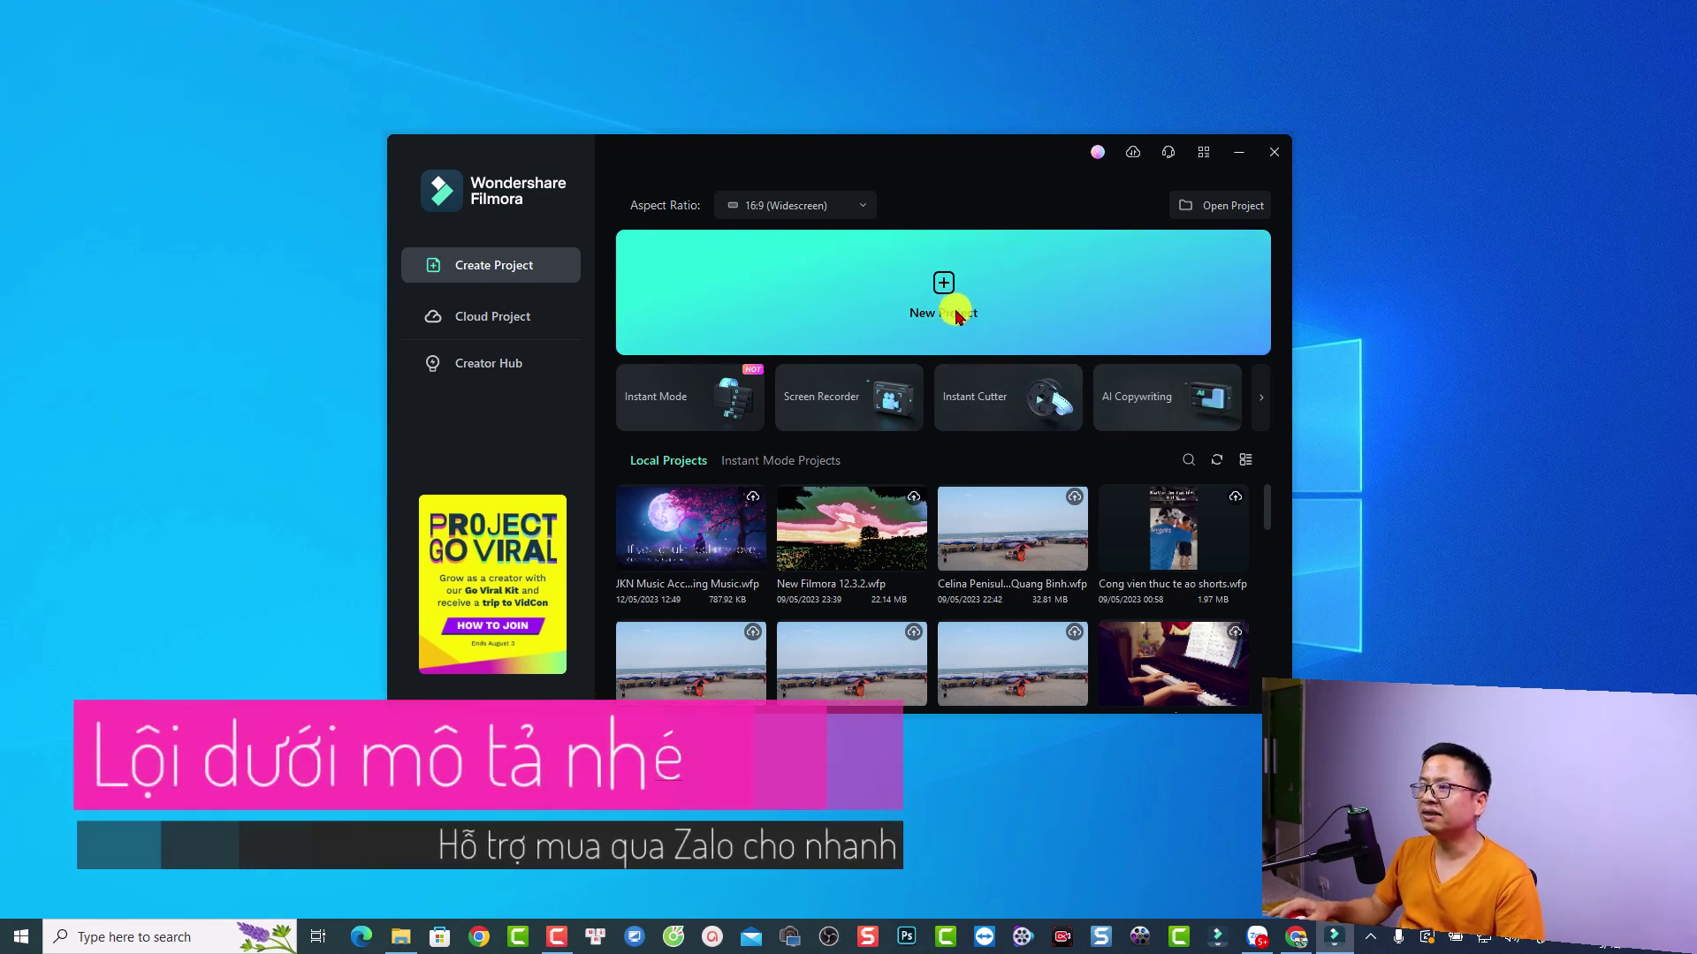
# Switch to Filmora, create a new project and set its resolution to 1920x1080 (Full HD) in the project settings
pyautogui.click(940, 287)
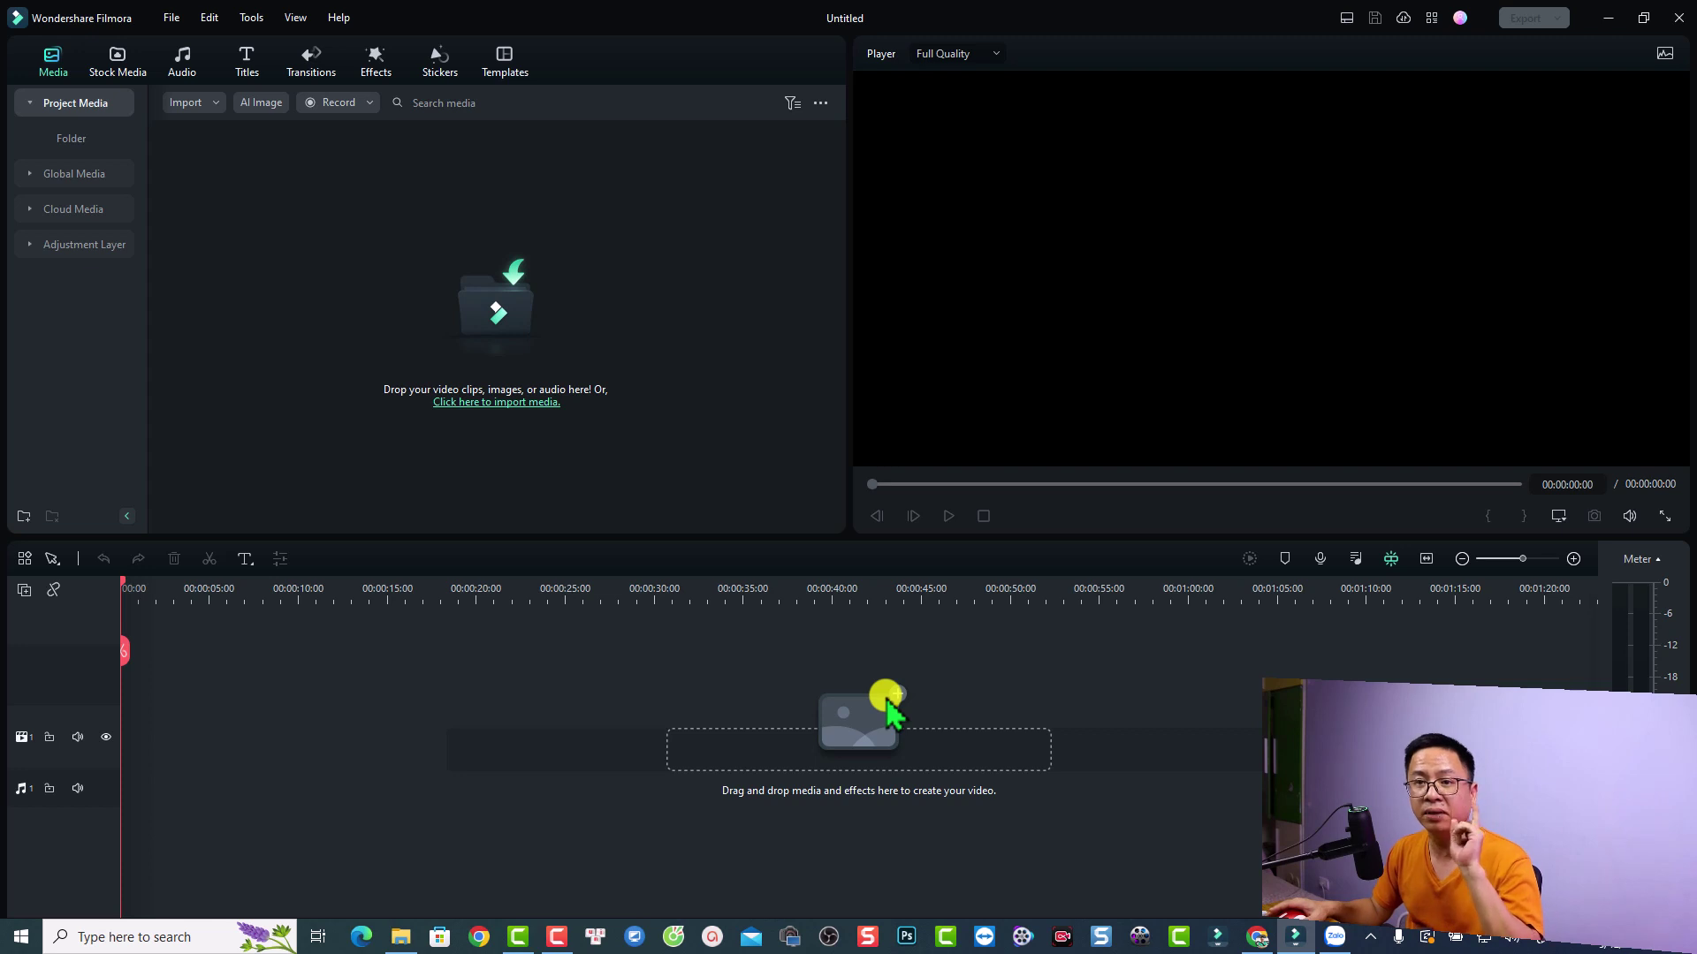
pyautogui.click(171, 17)
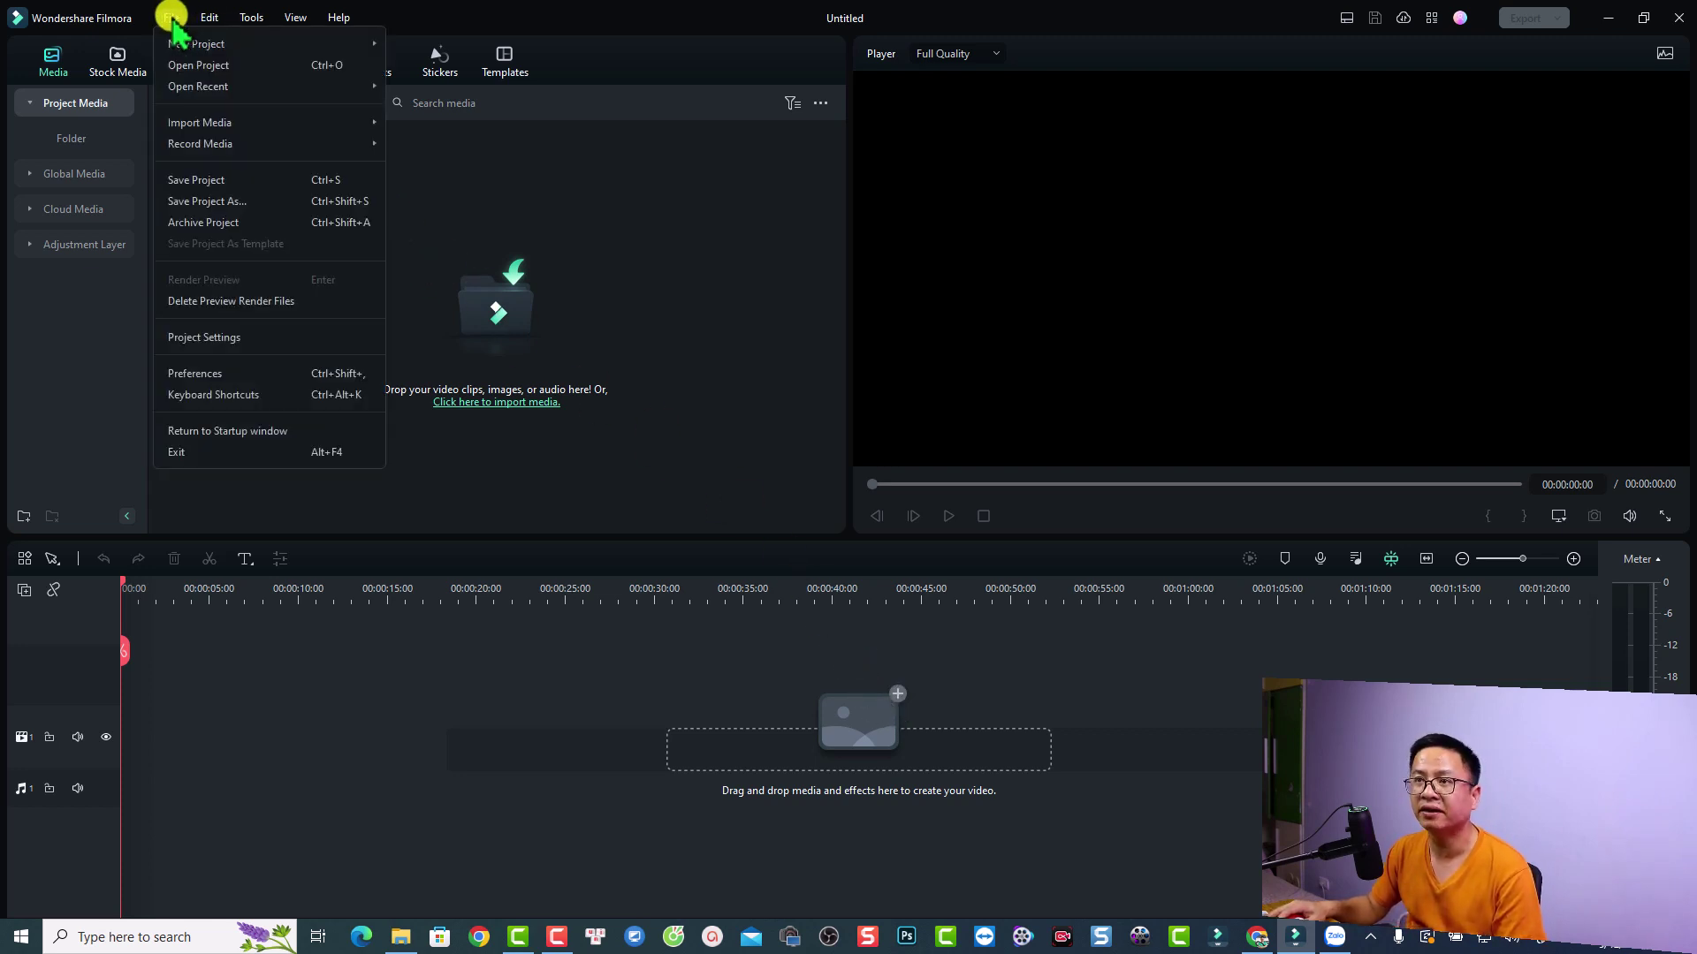
pyautogui.click(212, 337)
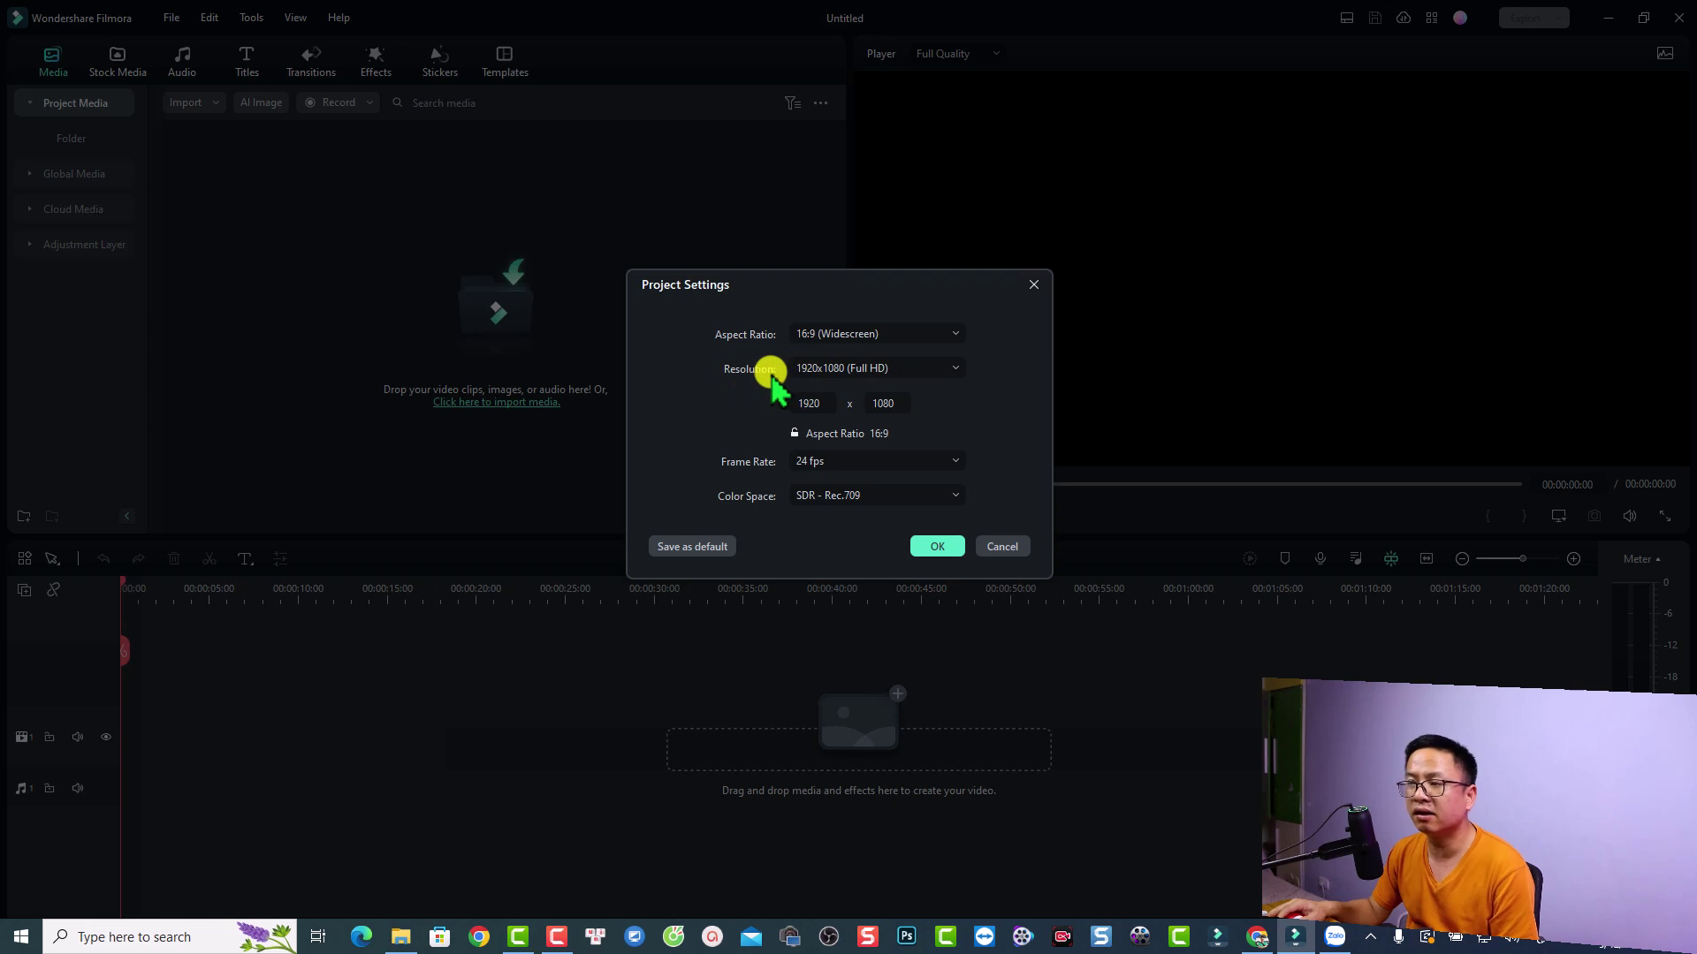
pyautogui.click(938, 369)
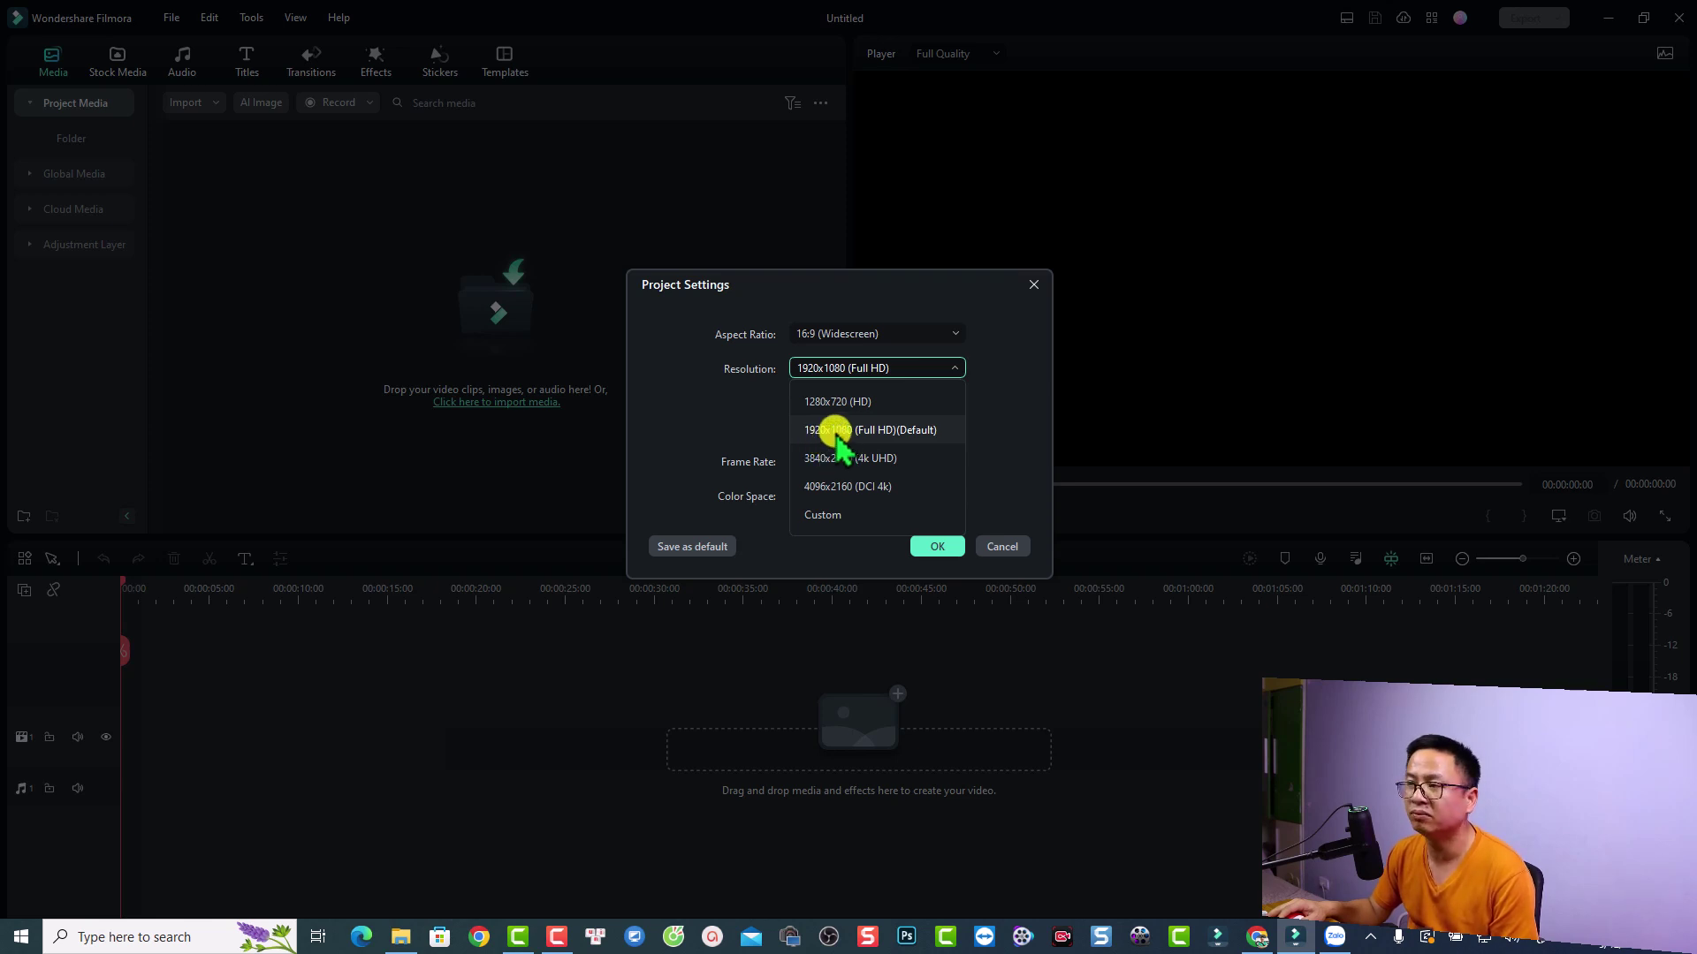
pyautogui.click(822, 430)
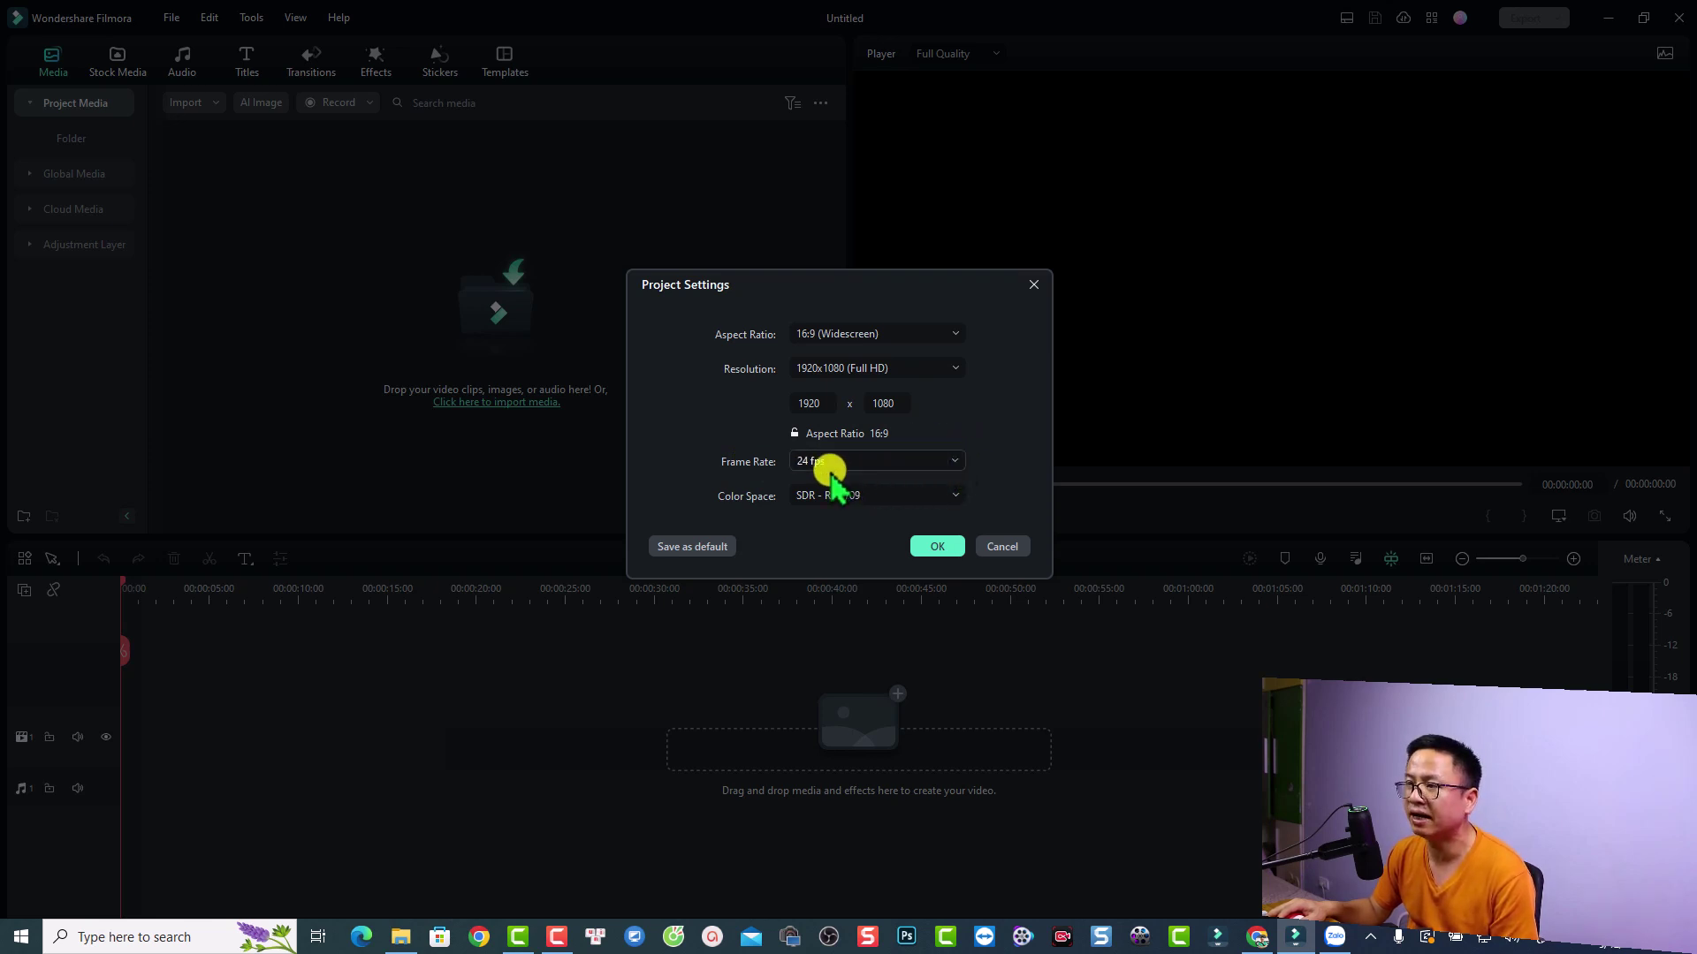
# Set the project's frame rate to 24 fps and its color space to SDR - Rec.709, and apply the settings
pyautogui.click(954, 464)
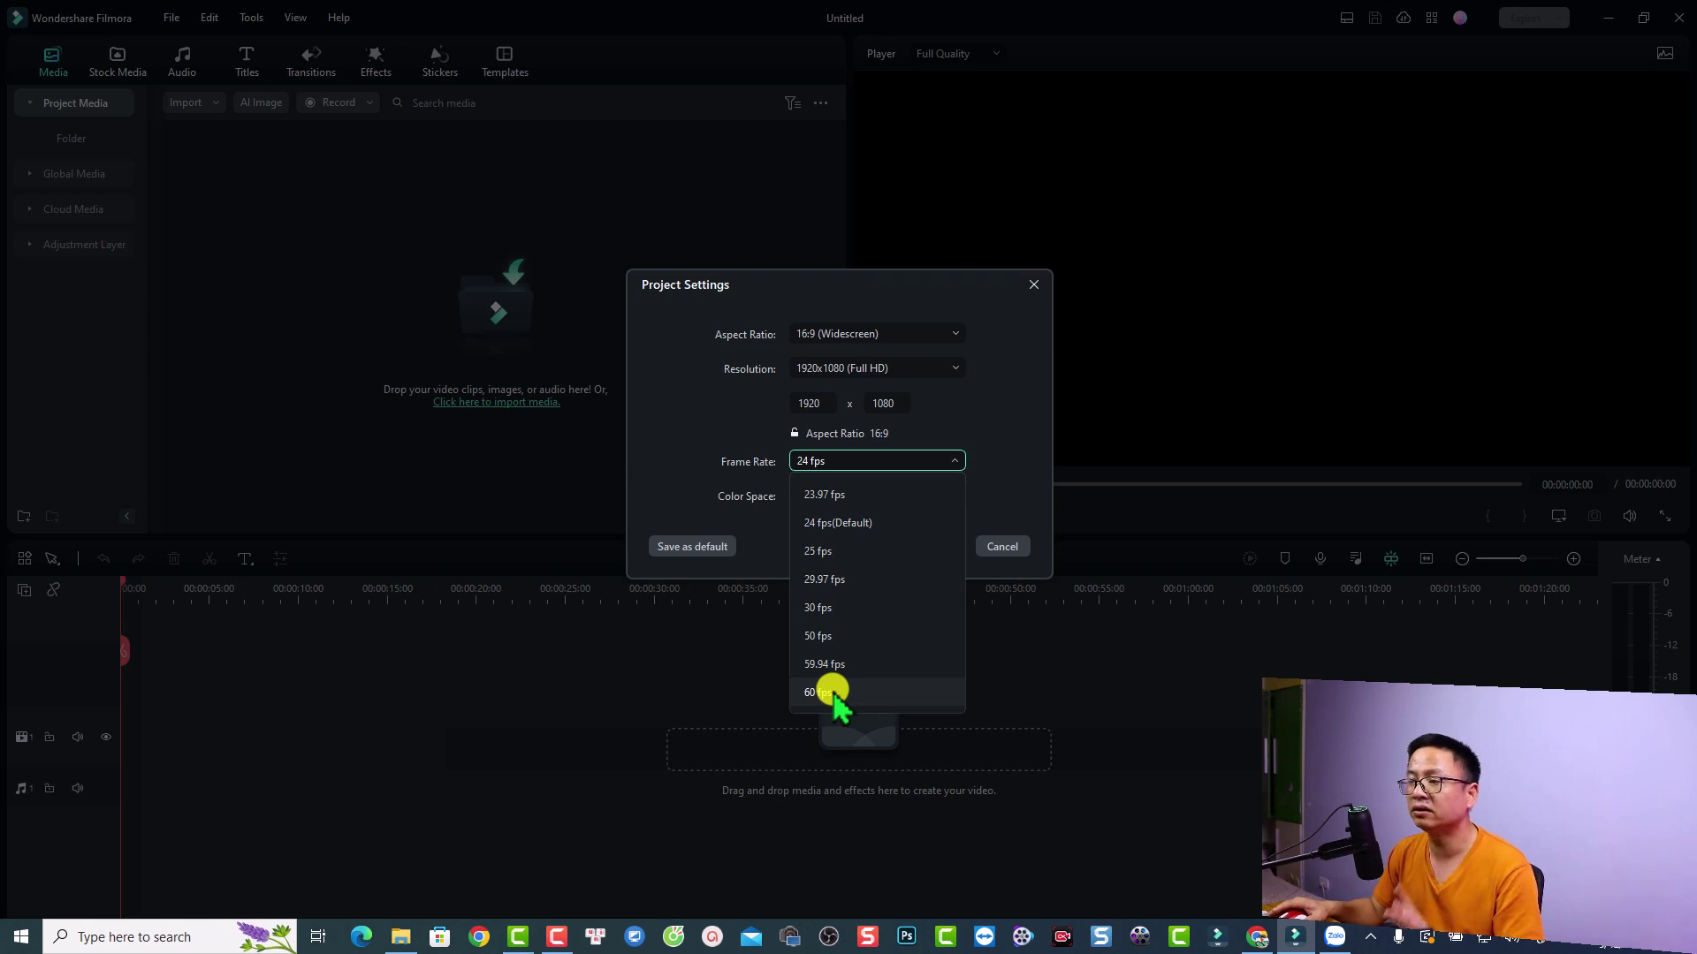
pyautogui.click(822, 523)
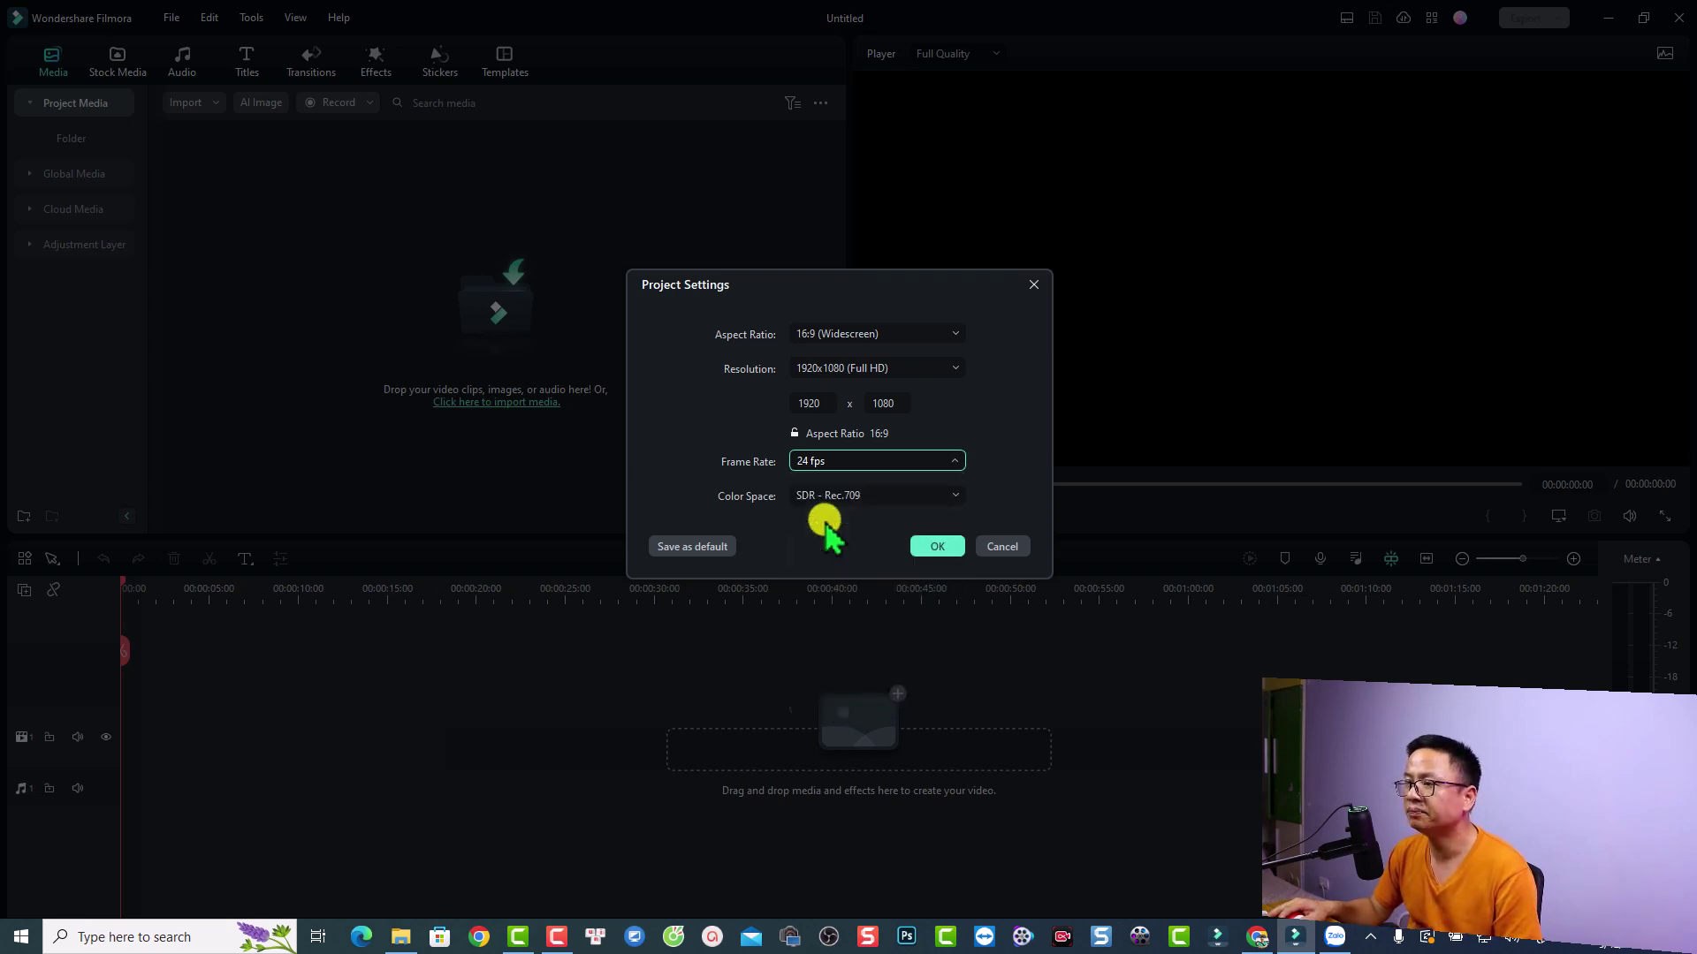
pyautogui.click(875, 495)
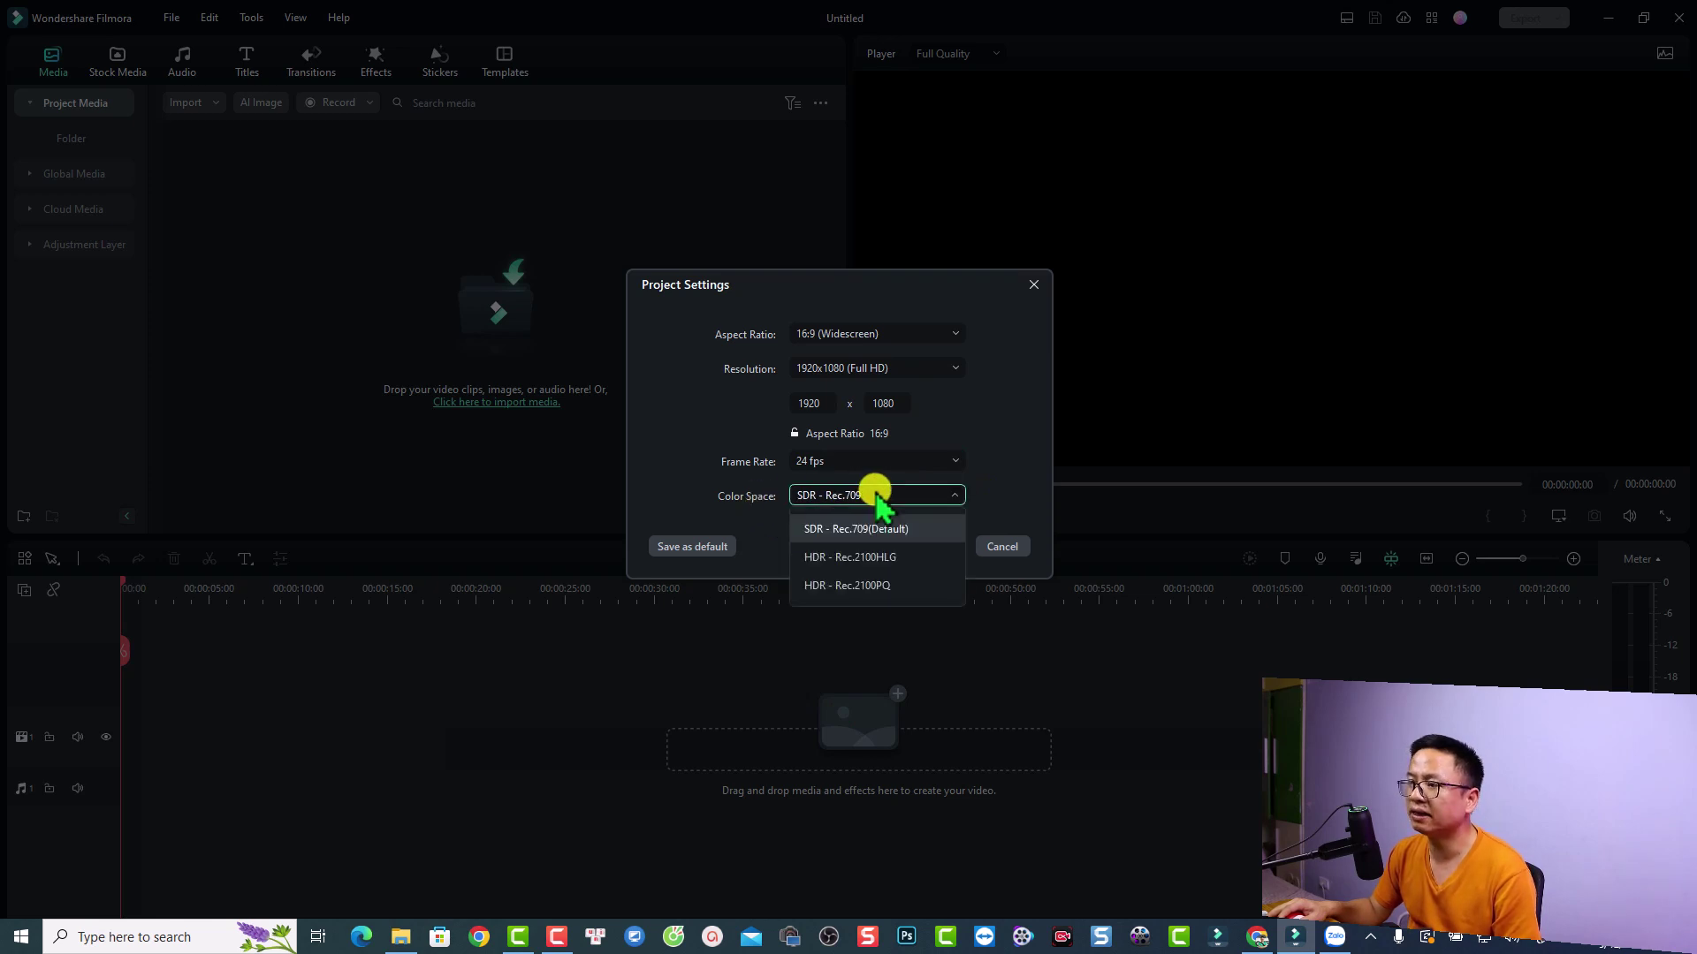
pyautogui.click(834, 528)
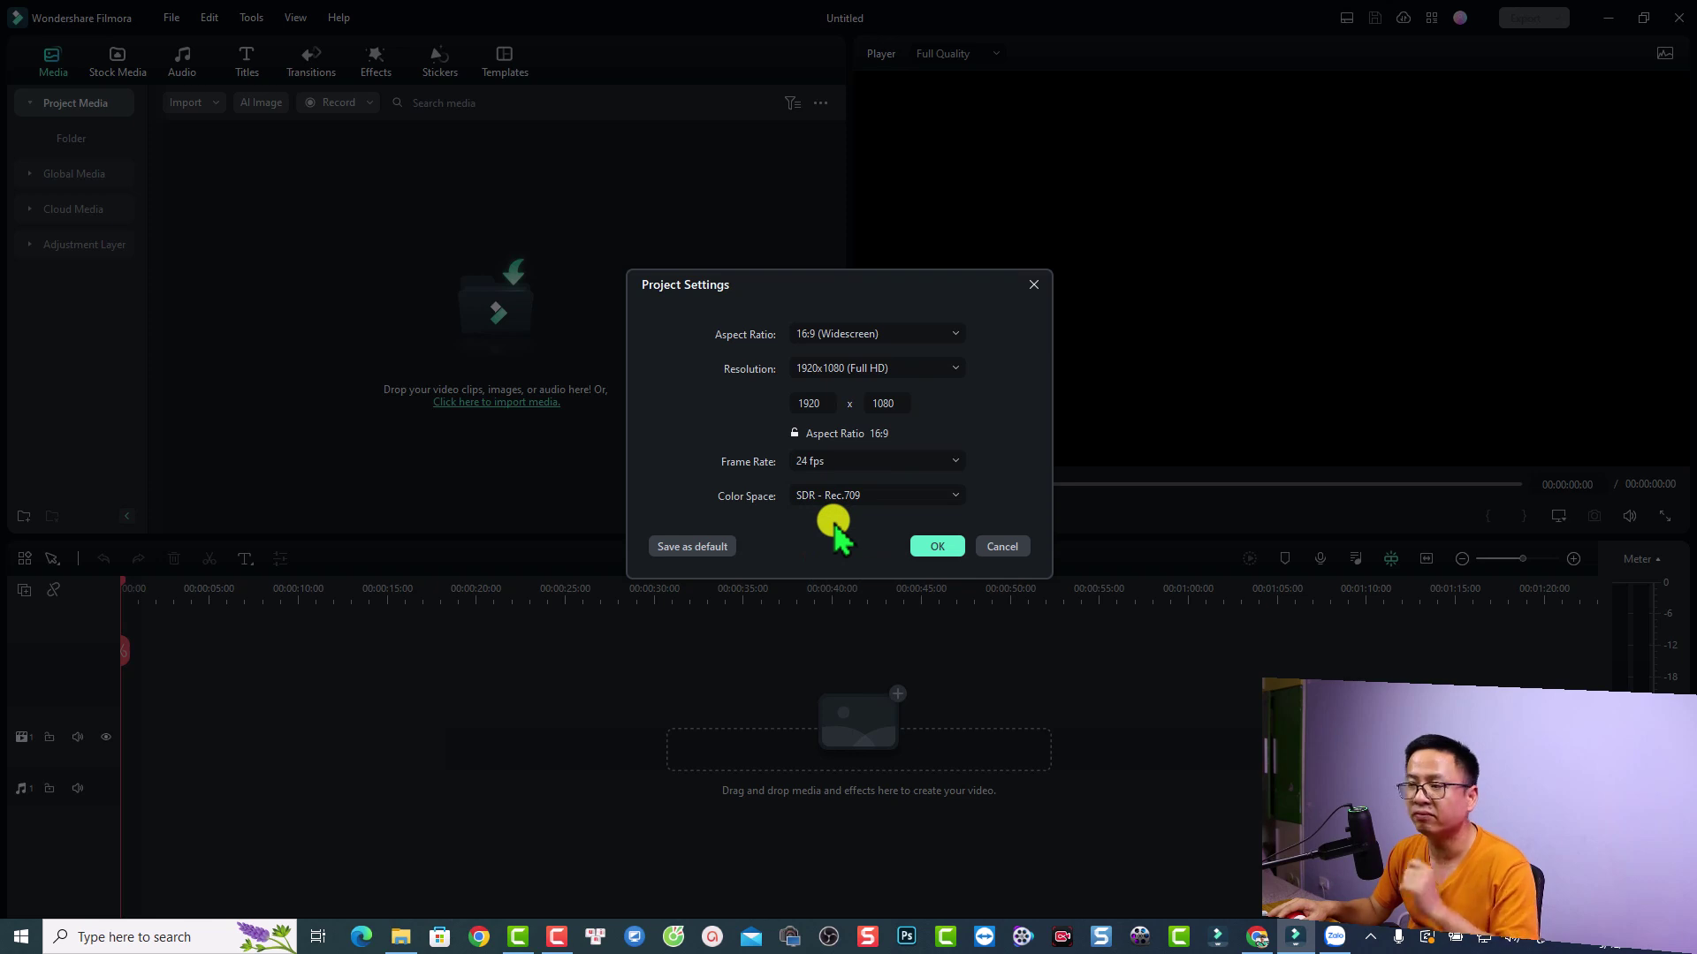
pyautogui.click(926, 548)
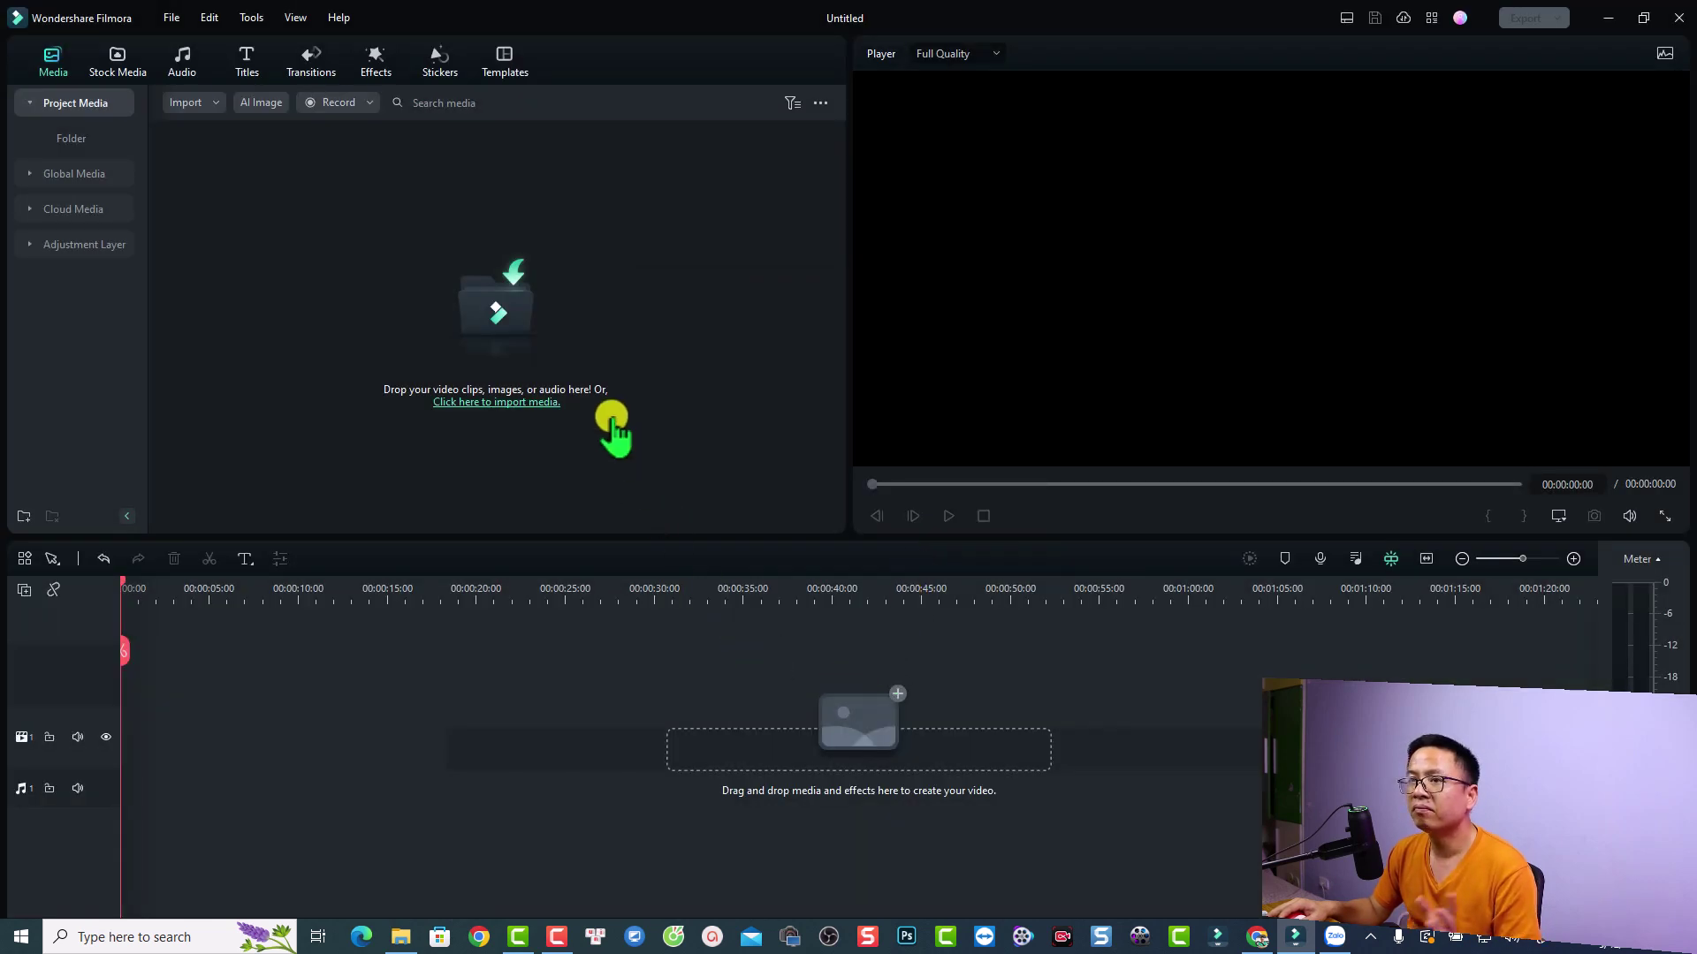
# Add the 4K Pexels sunset field clip to the start of the video track, keeping the 1920 x 1080 24fps project settings, and fit the timeline
pyautogui.click(112, 59)
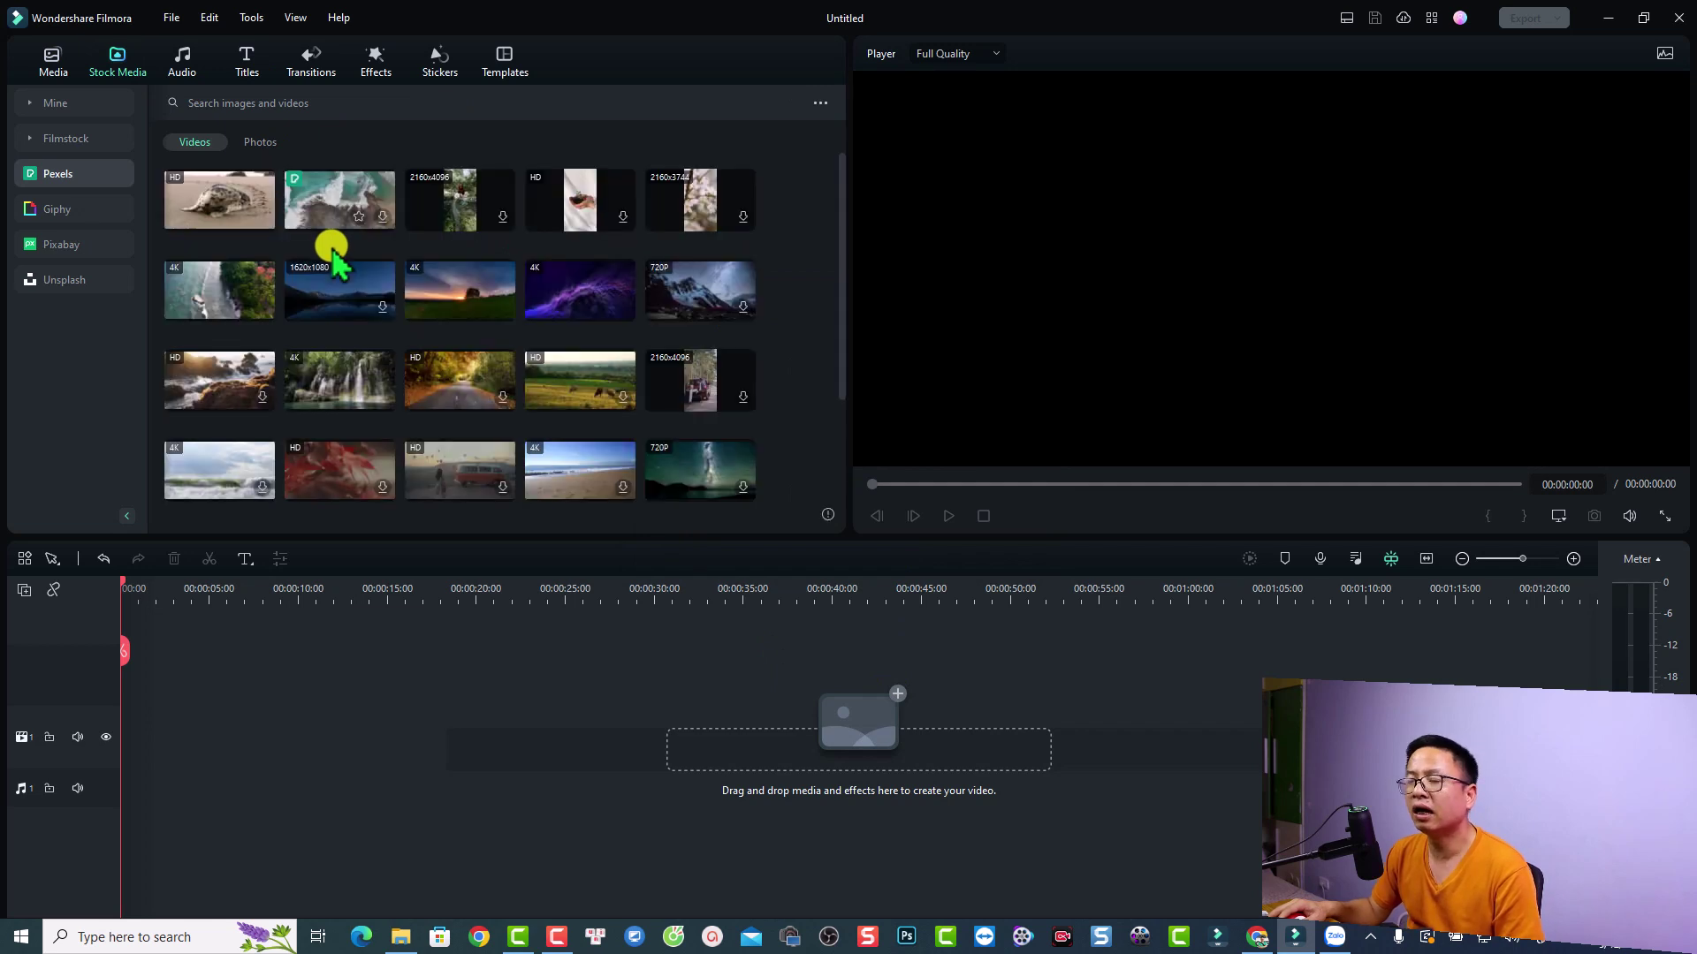
pyautogui.moveTo(435, 305); pyautogui.dragTo(146, 758)
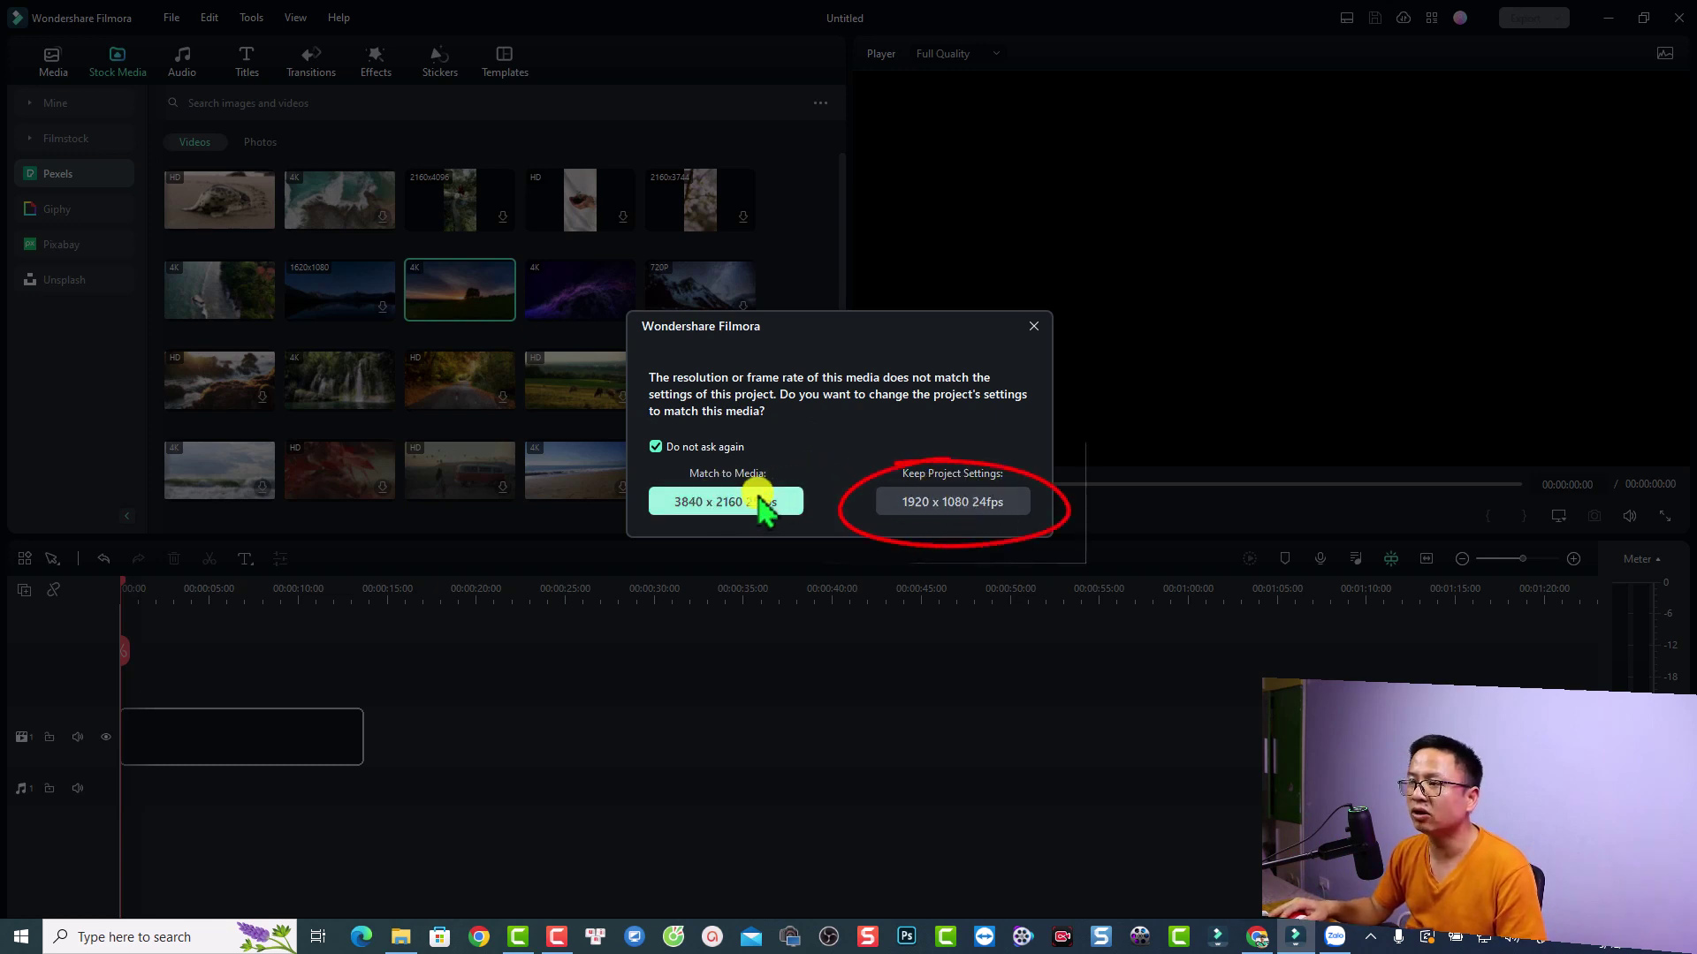
pyautogui.click(945, 505)
pyautogui.click(1426, 562)
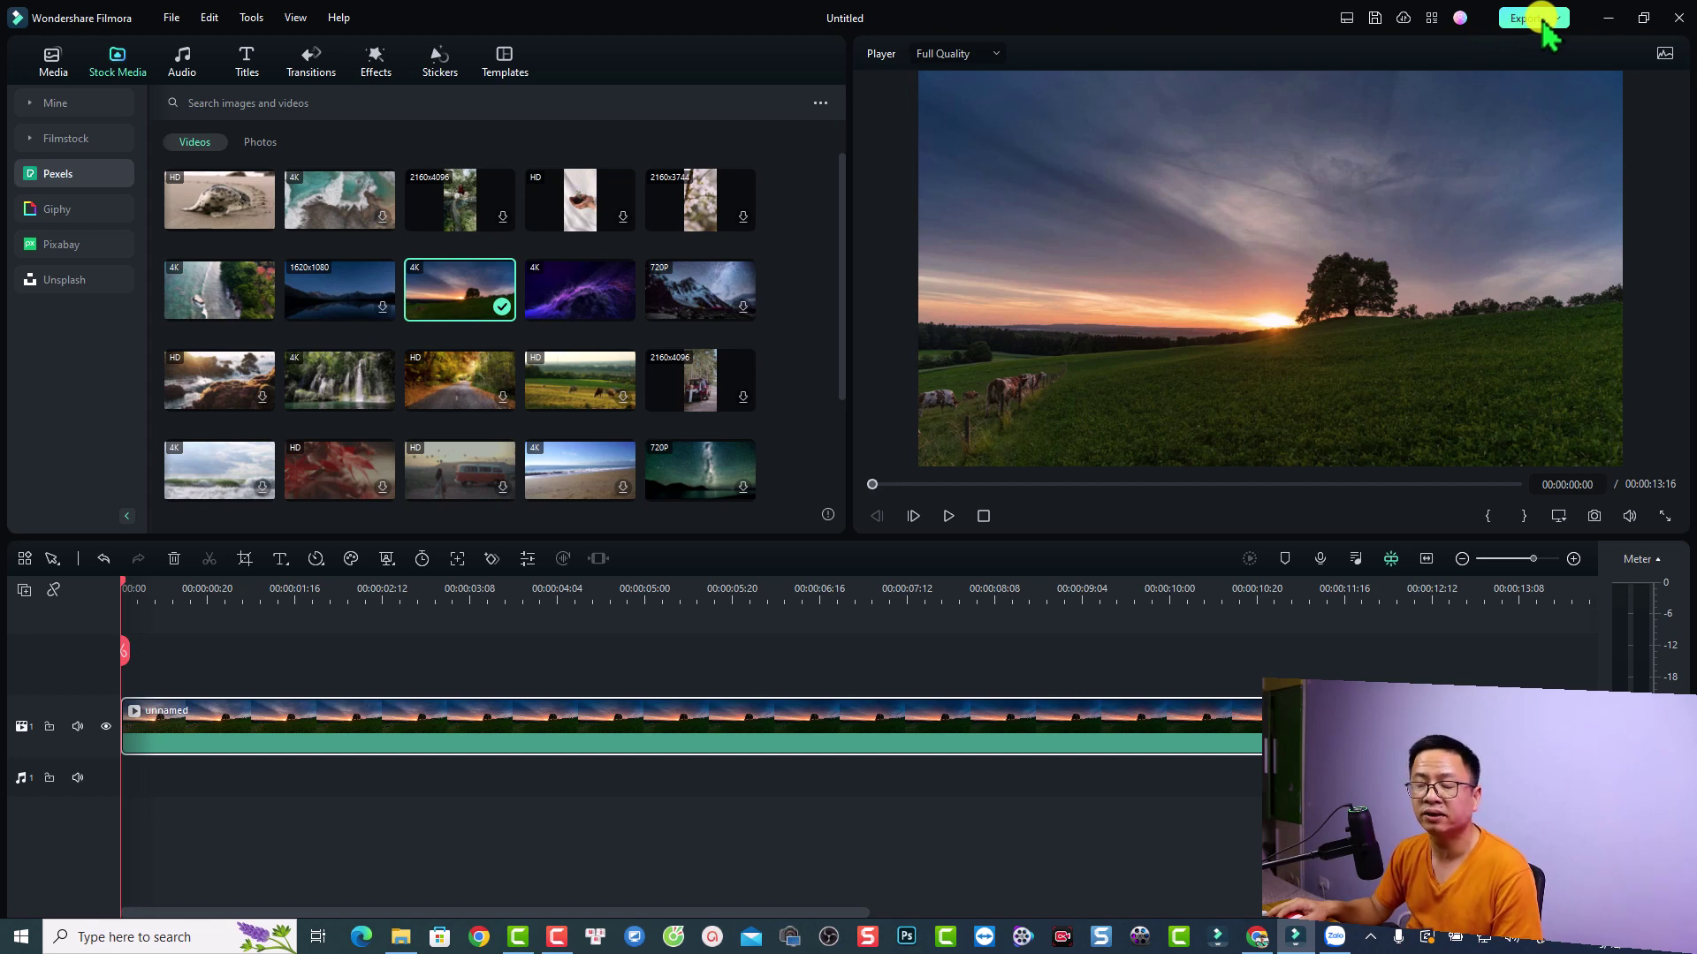
# Check the account's product and licence overview
pyautogui.click(1460, 18)
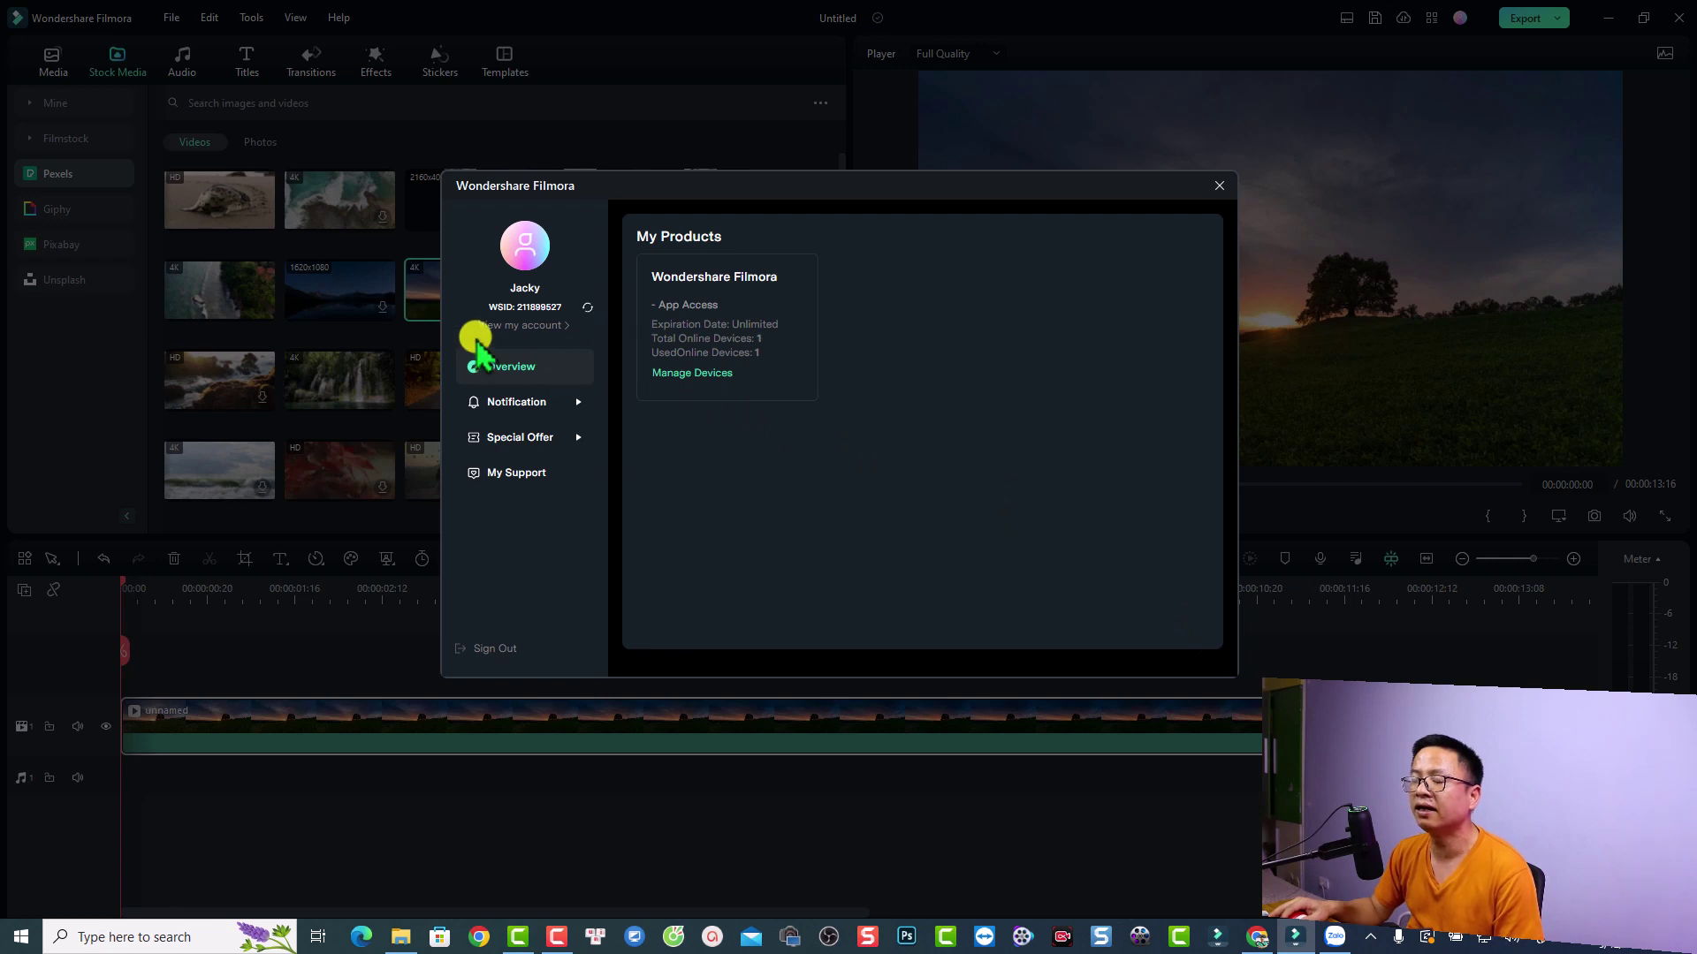
pyautogui.click(1218, 180)
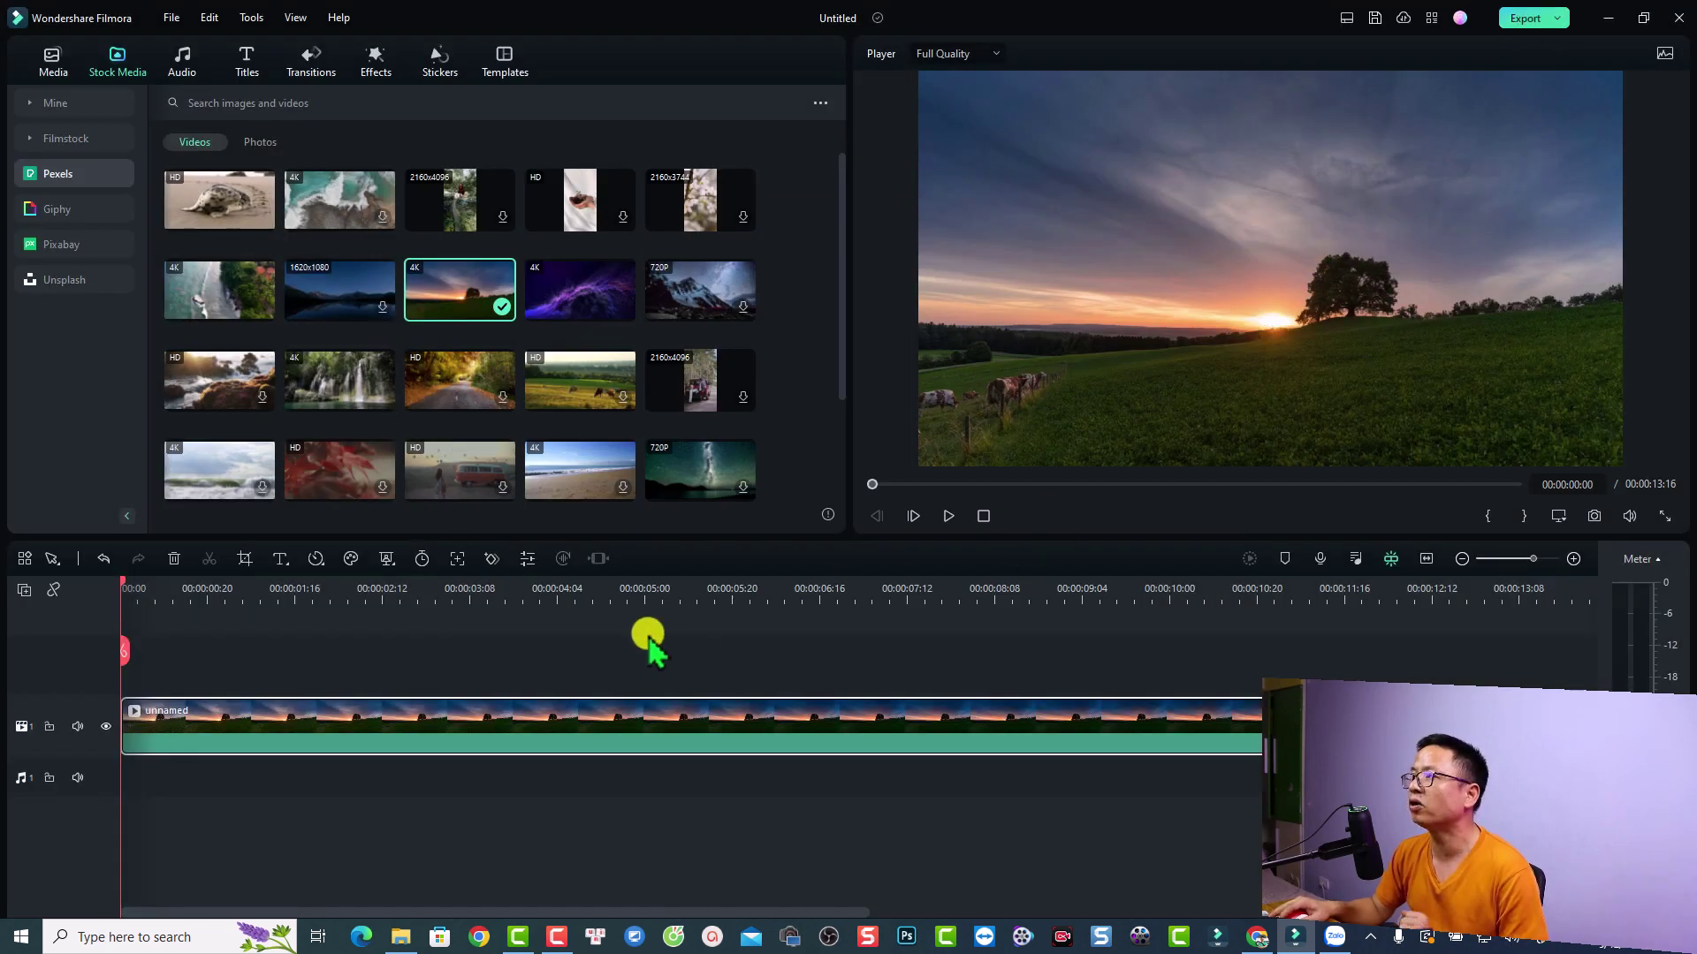
# Start a local export of the project and name the output file "Vi du 1"
pyautogui.hotkey('ctrl', 'e')
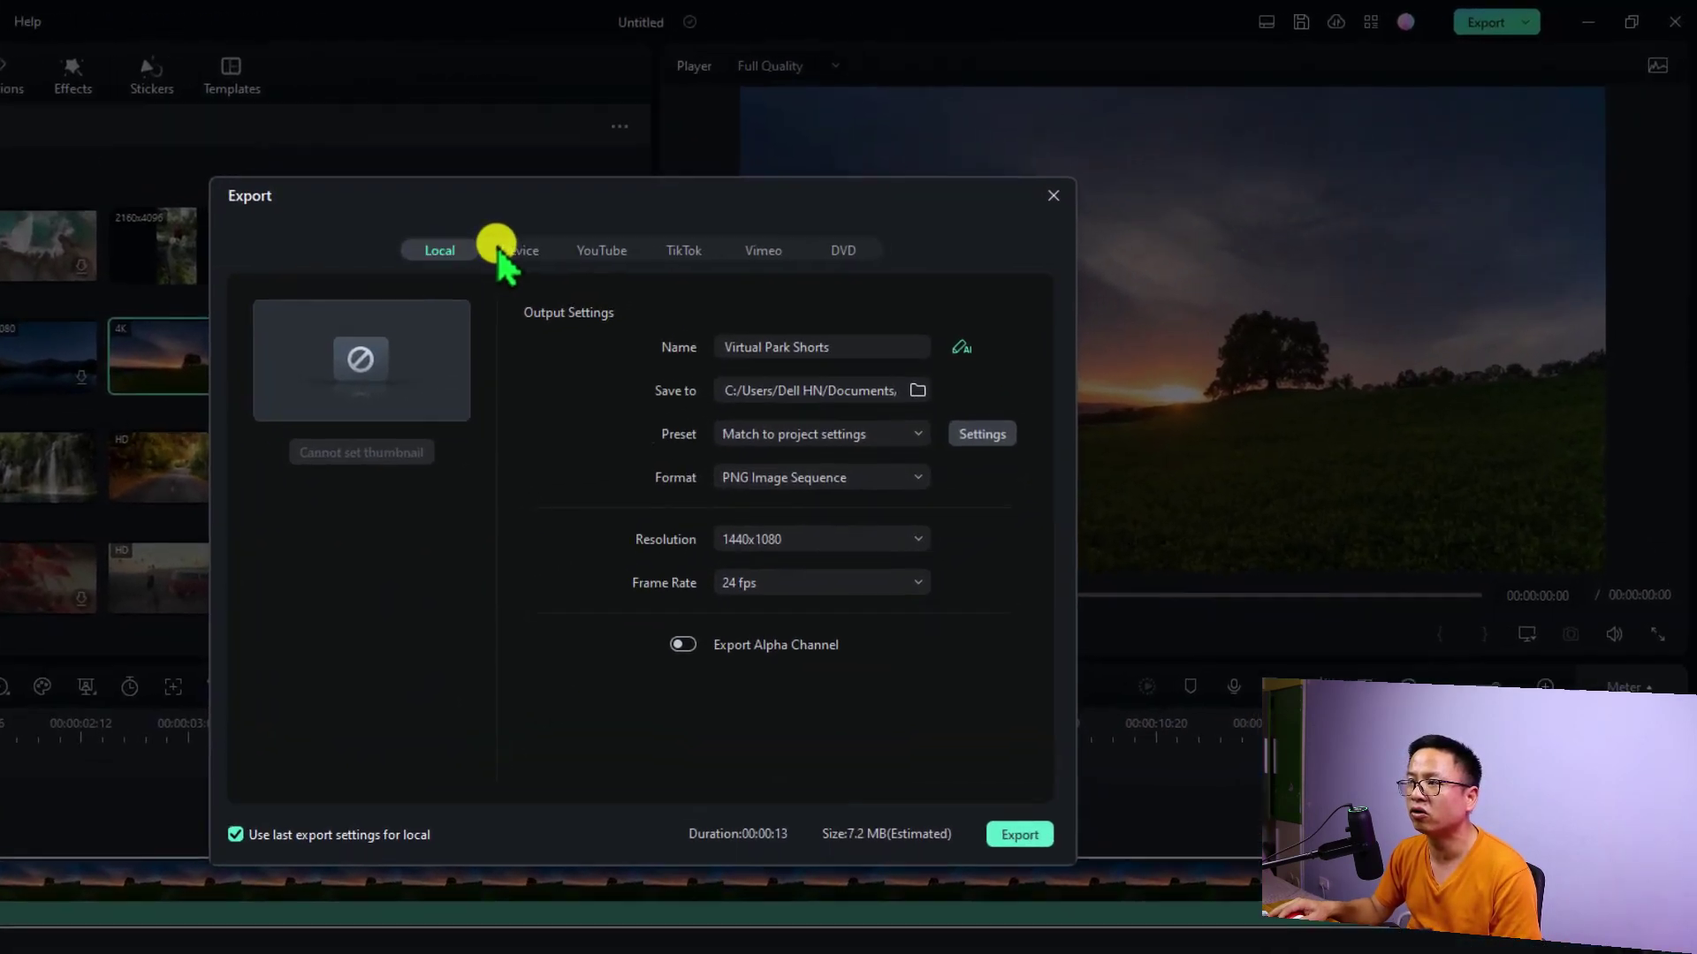
pyautogui.click(987, 283)
pyautogui.hotkey('ctrl', 'a')
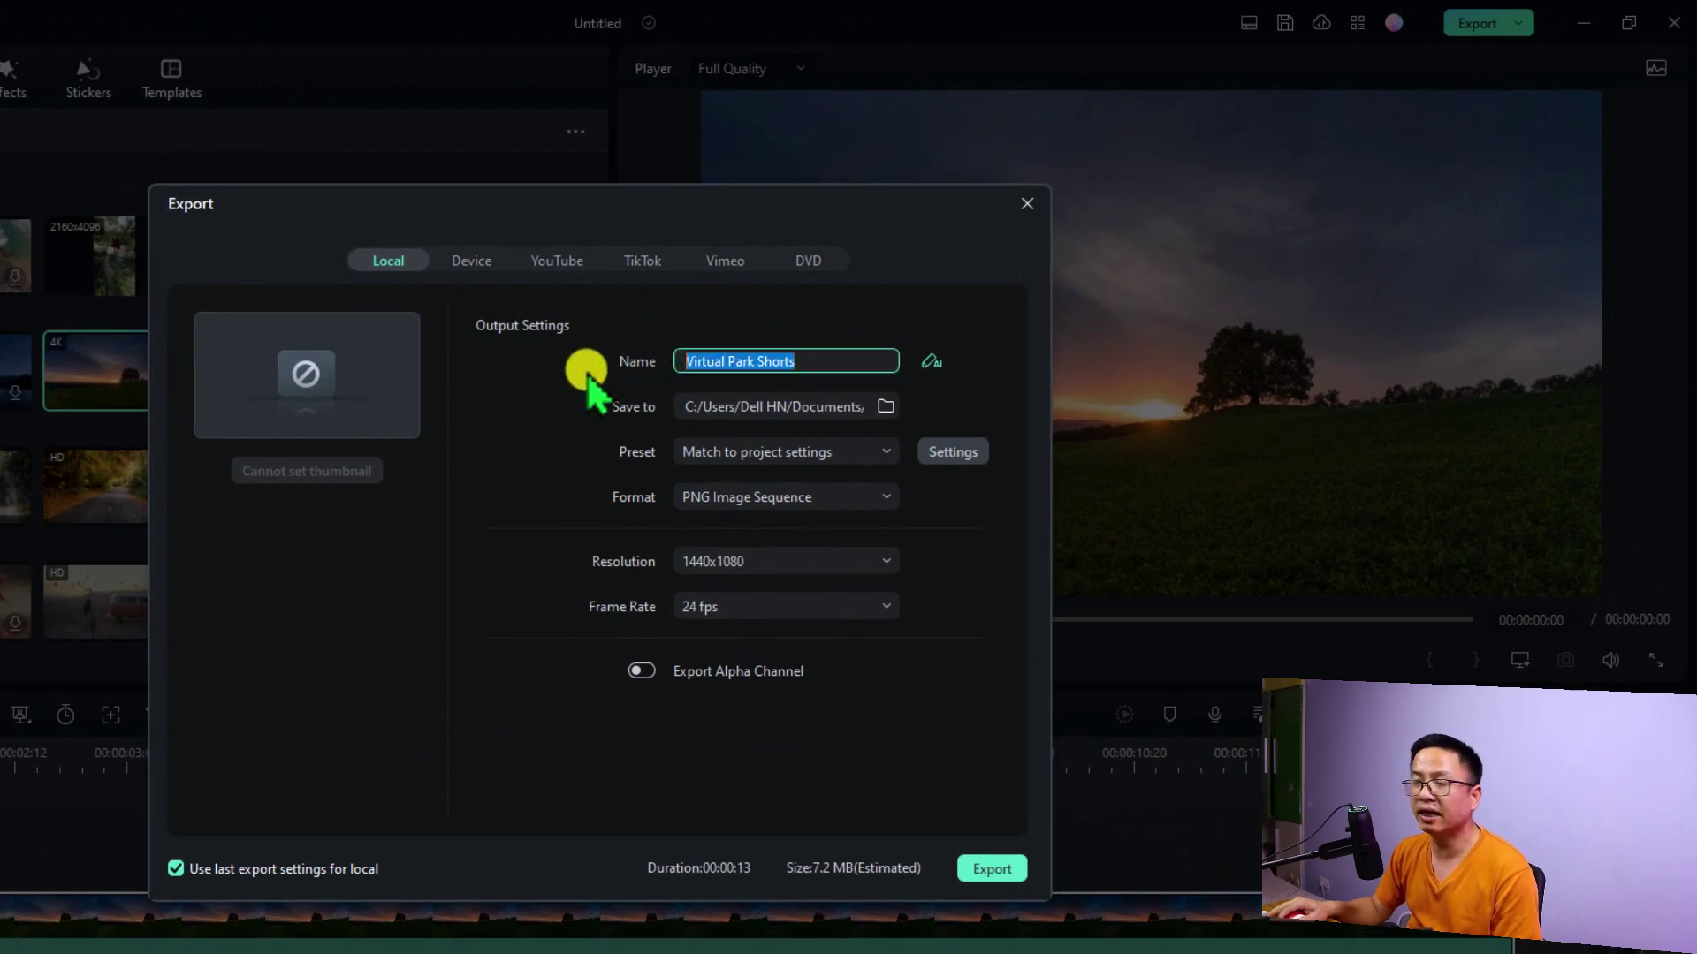
pyautogui.write('Vi')
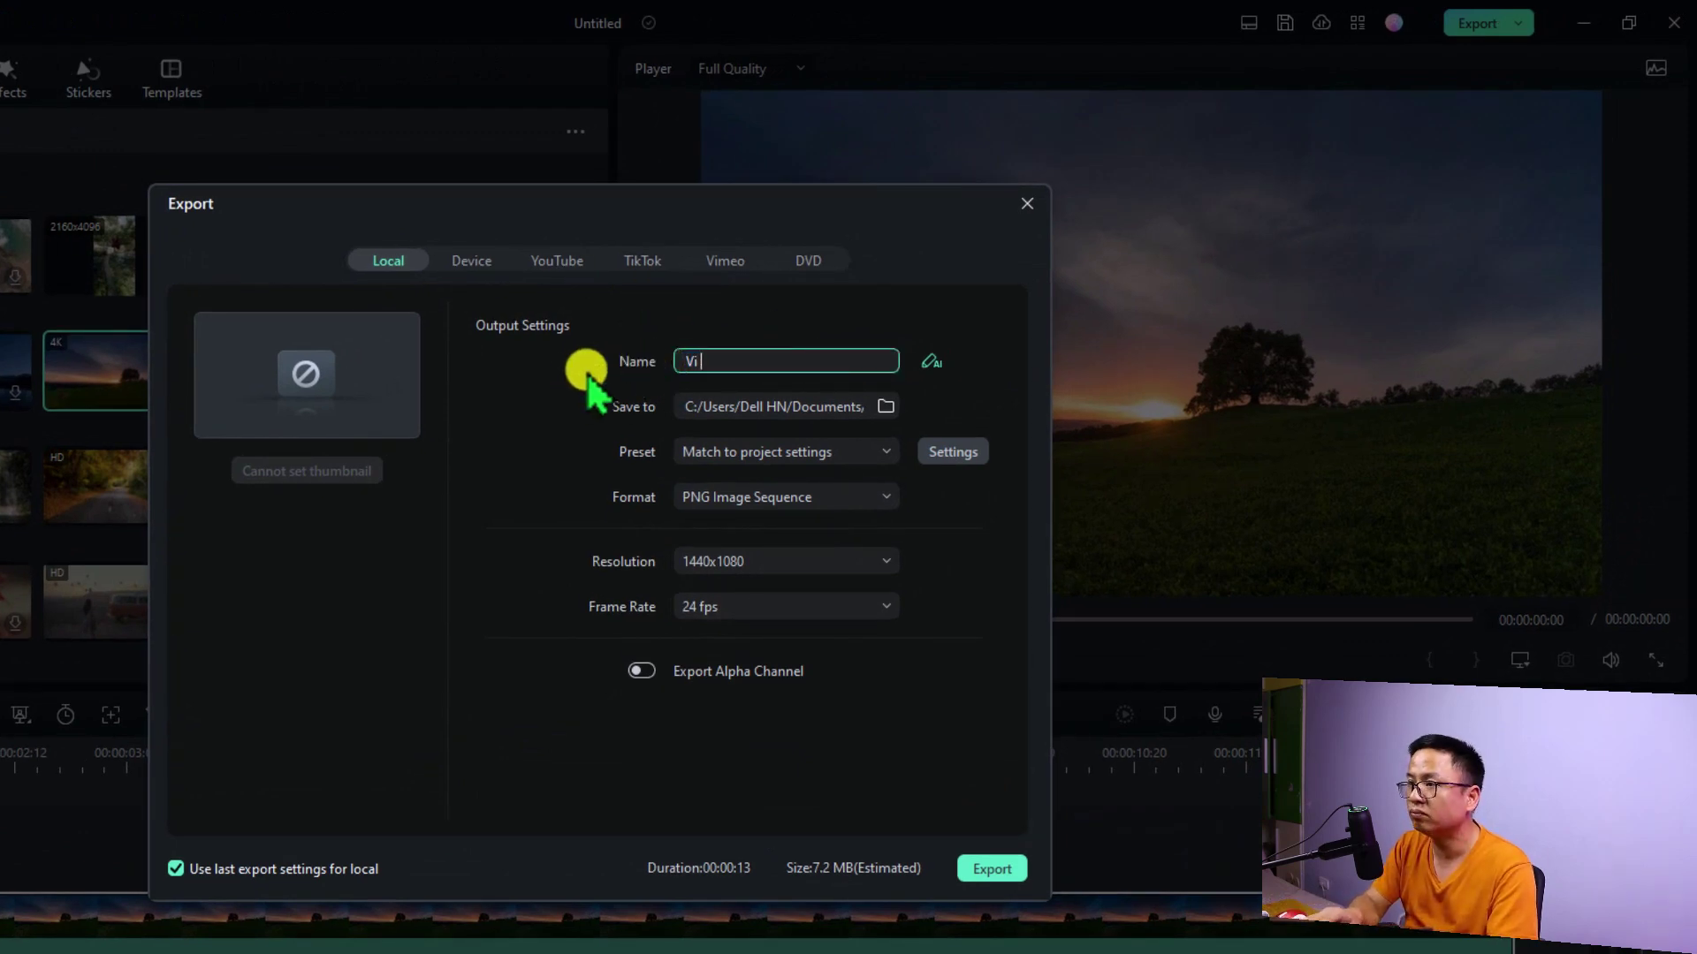
pyautogui.write(' du 1')
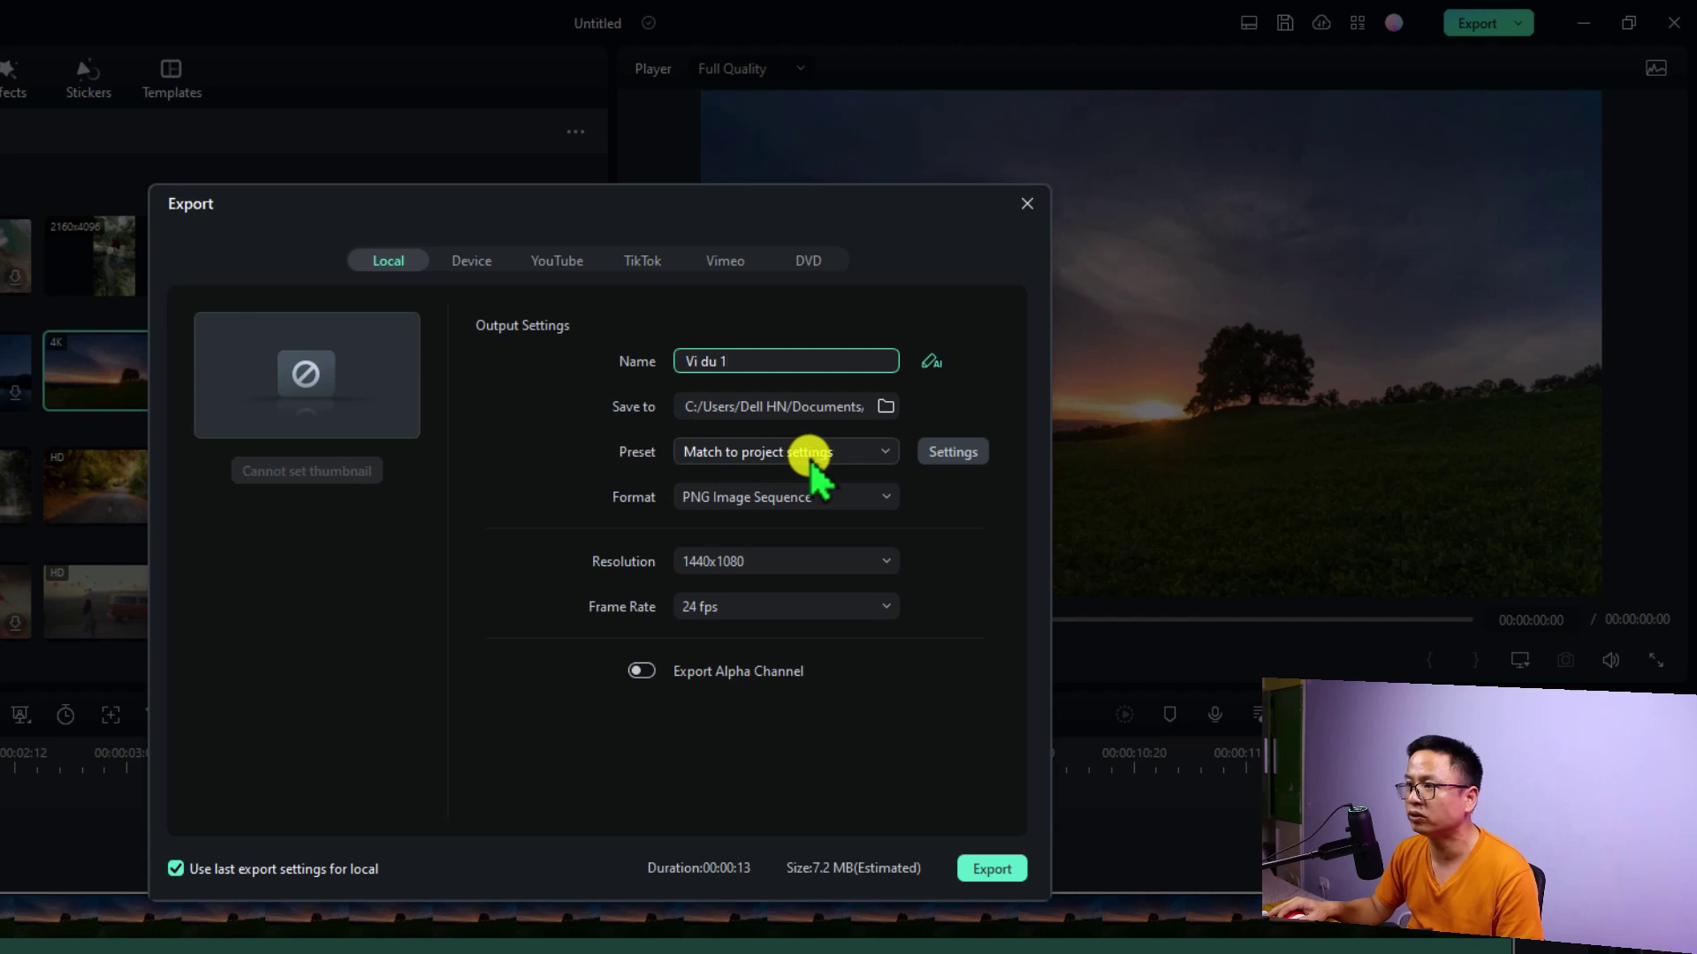
# Set the export format to MP4 and the preset to Match to project settings
pyautogui.click(898, 460)
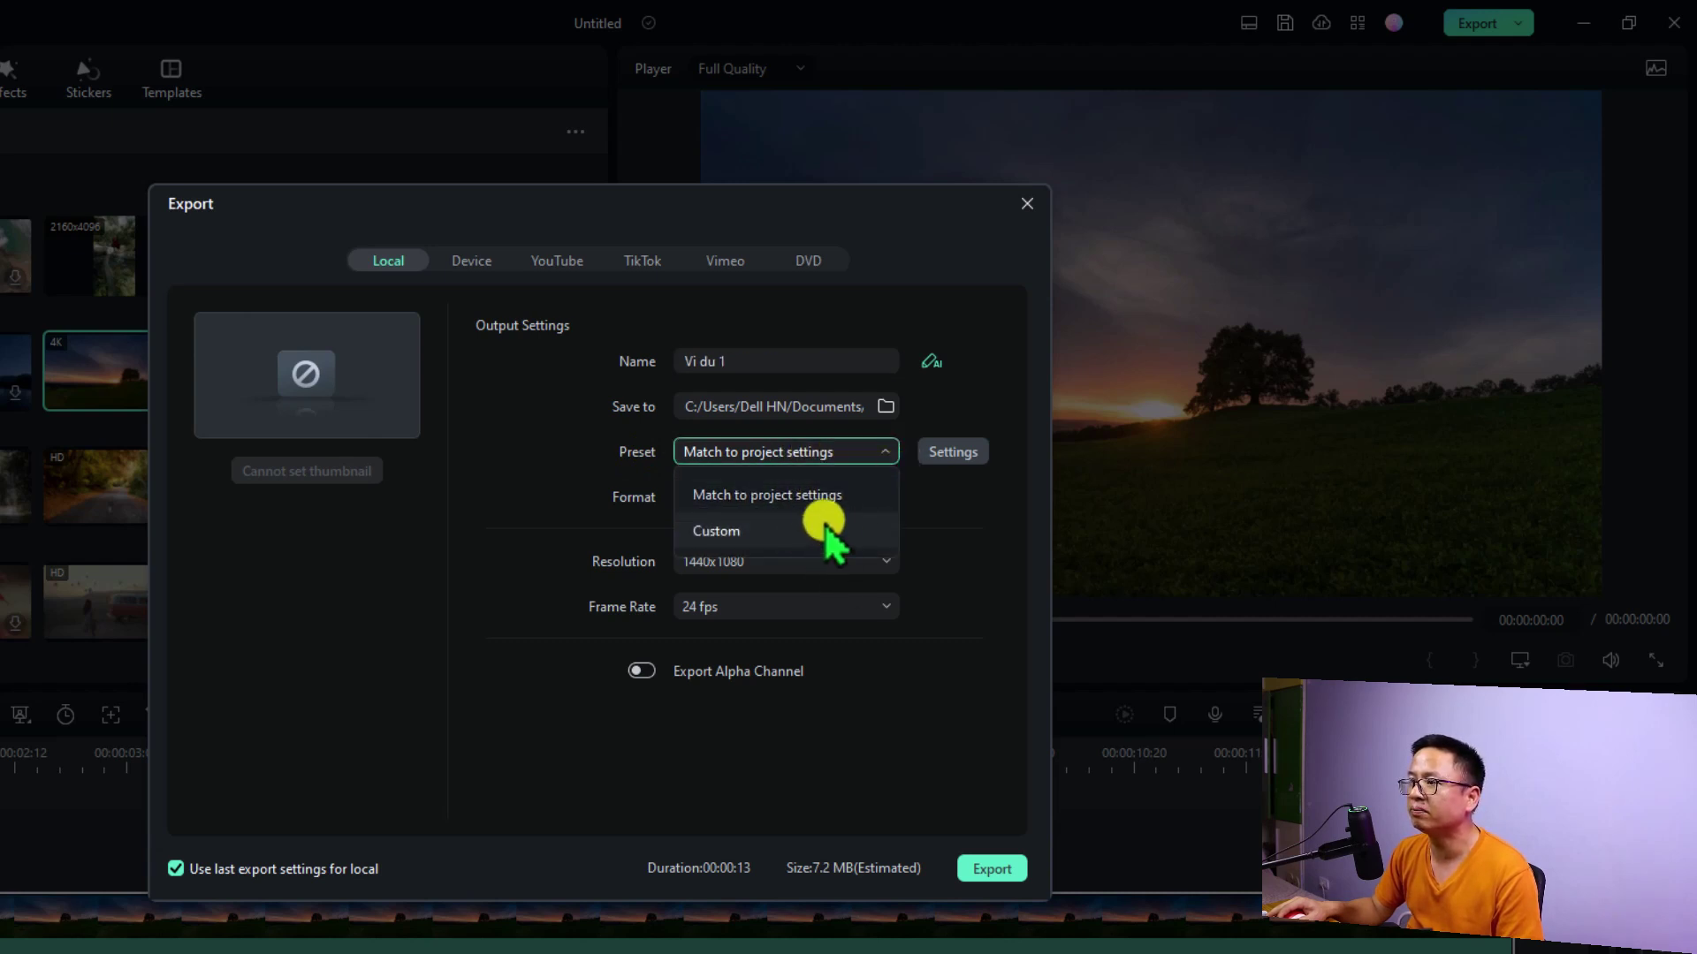
pyautogui.click(782, 497)
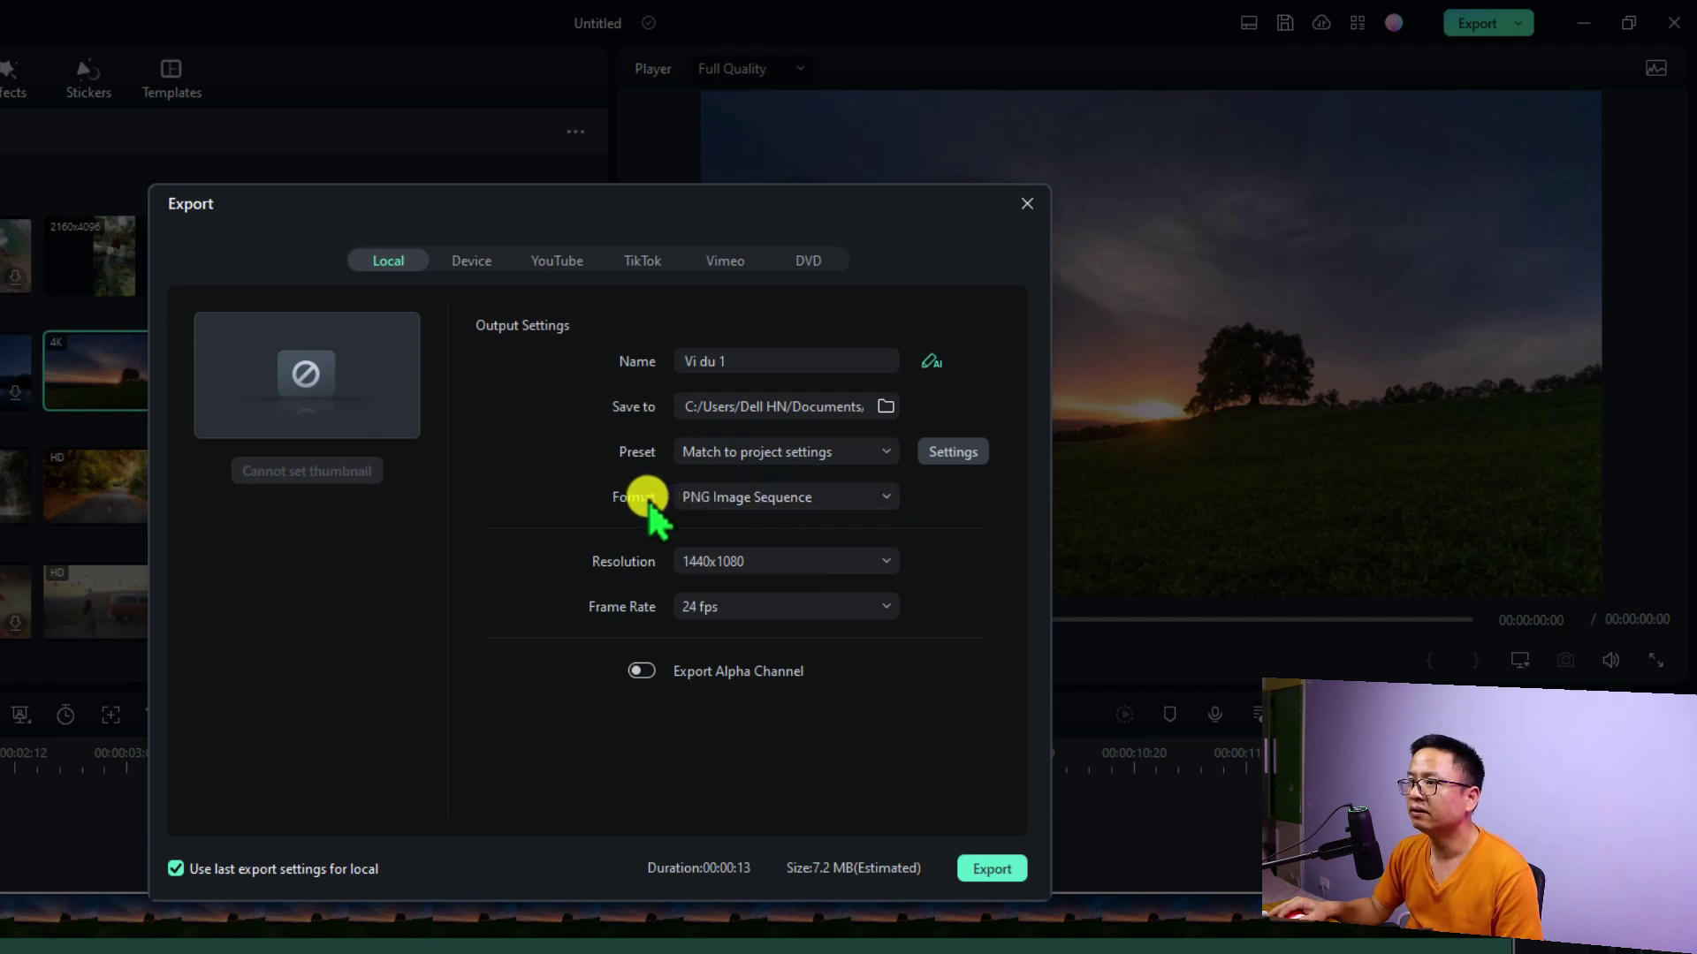
pyautogui.click(879, 501)
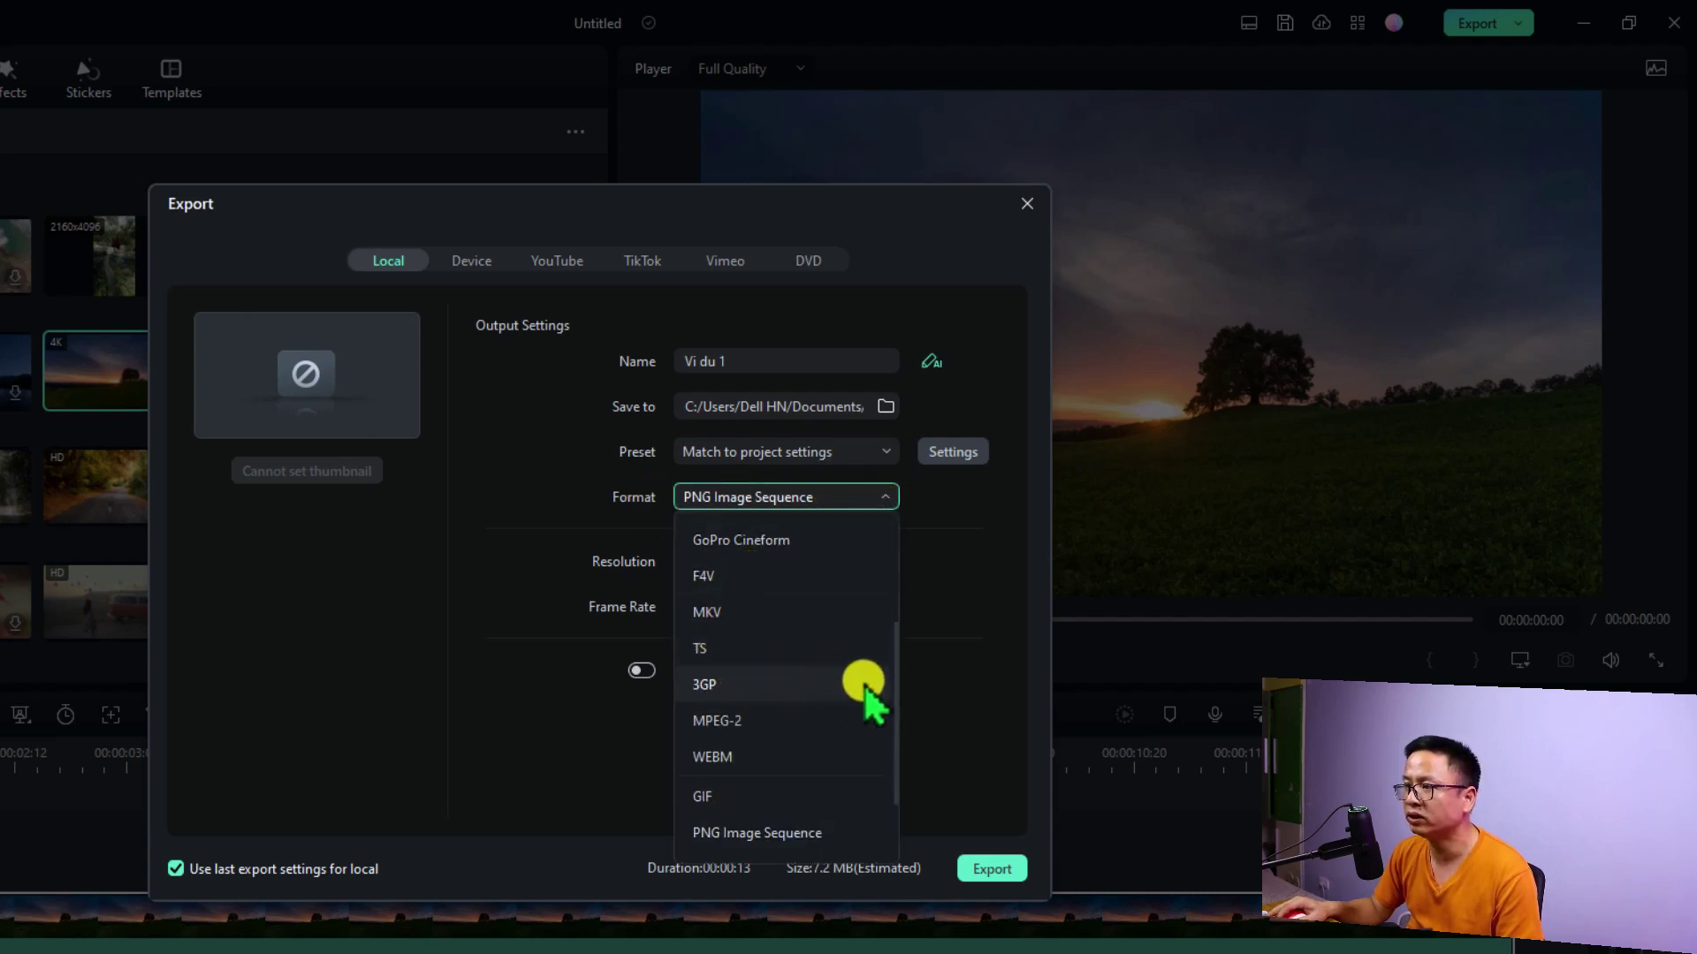
pyautogui.moveTo(893, 712); pyautogui.dragTo(899, 566)
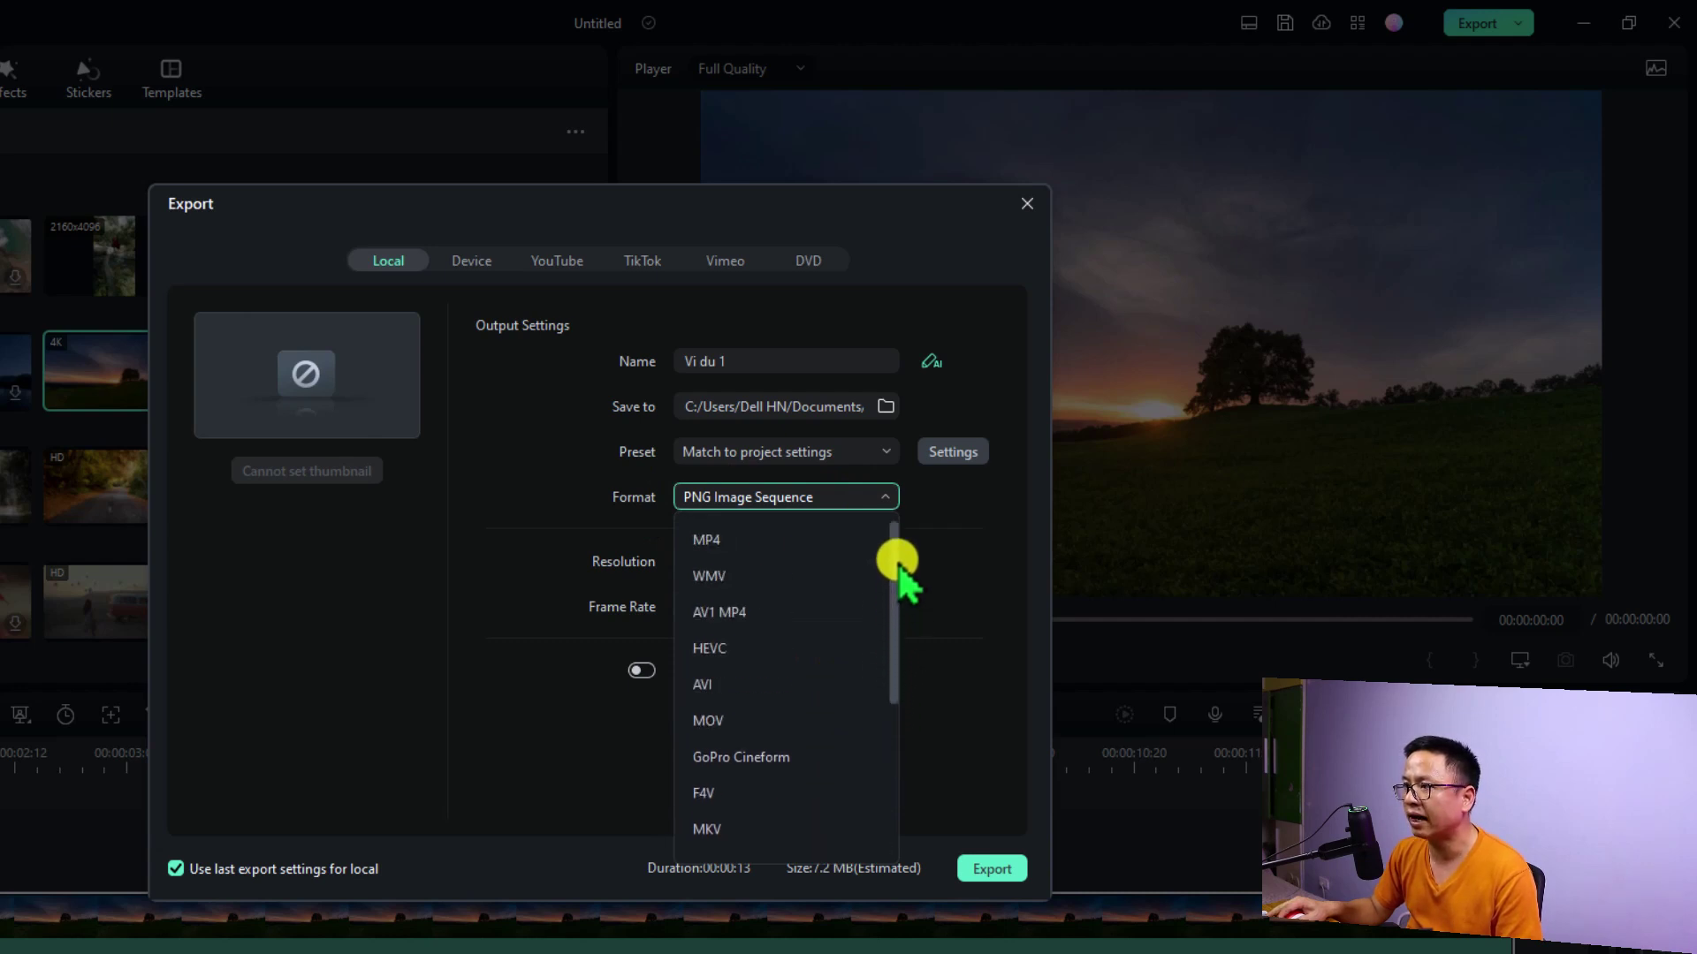
pyautogui.click(730, 538)
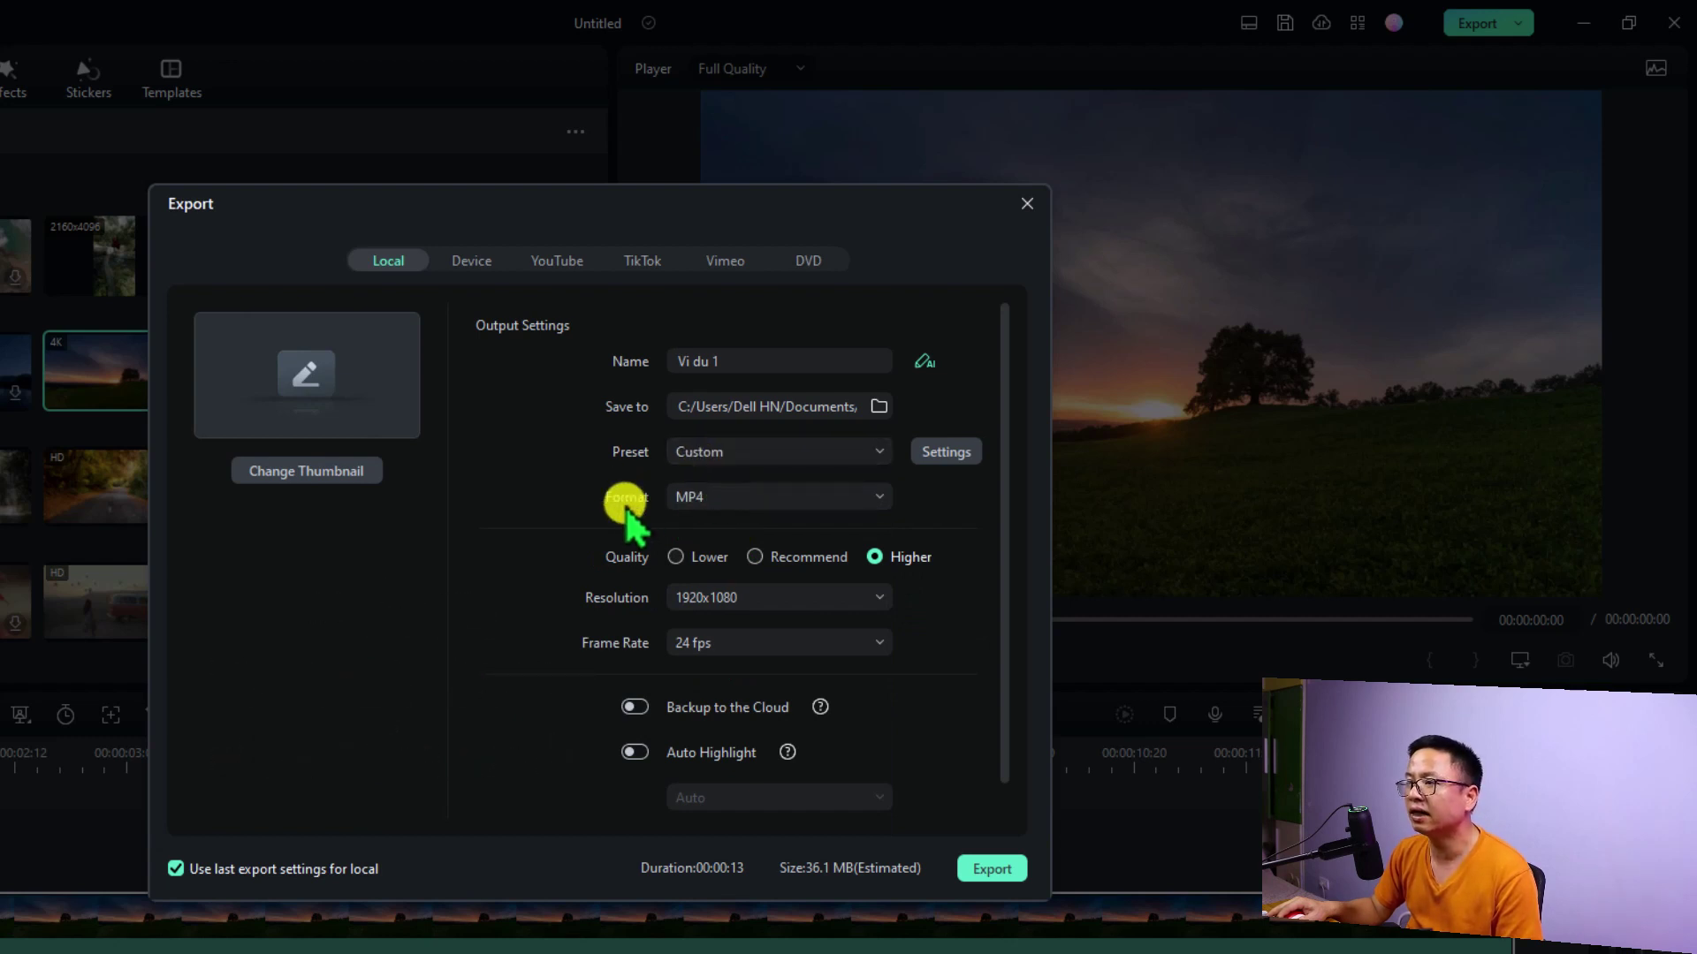
pyautogui.click(739, 449)
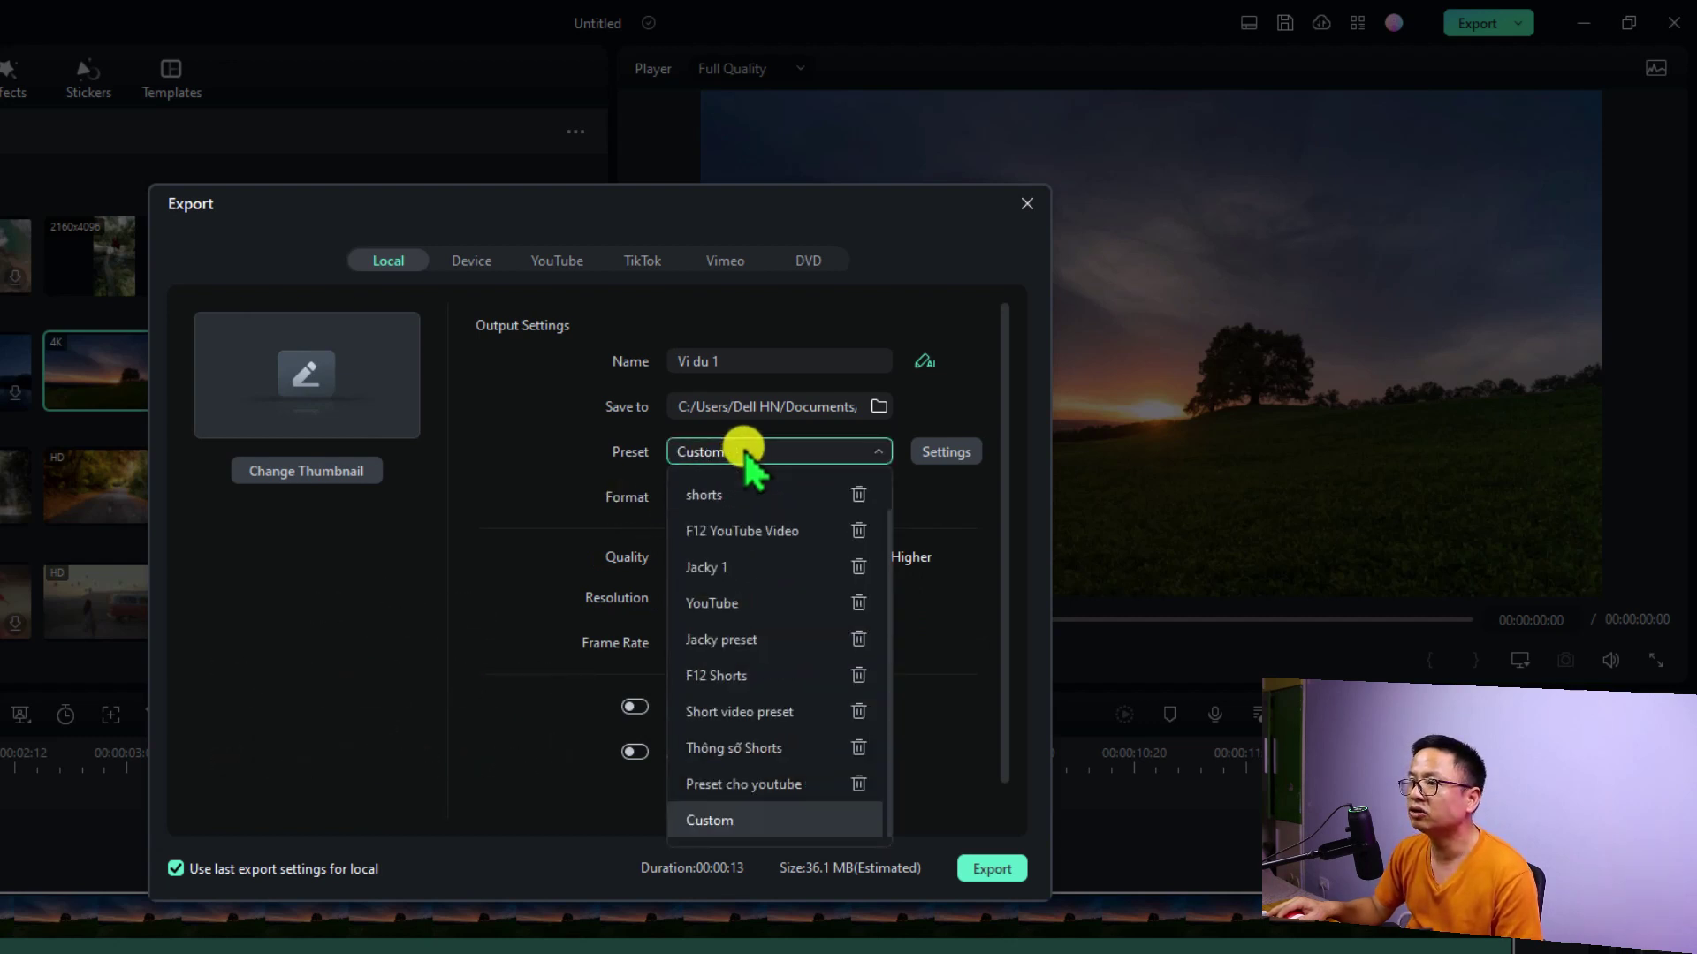
pyautogui.scroll(1, 743, 497)
pyautogui.click(742, 499)
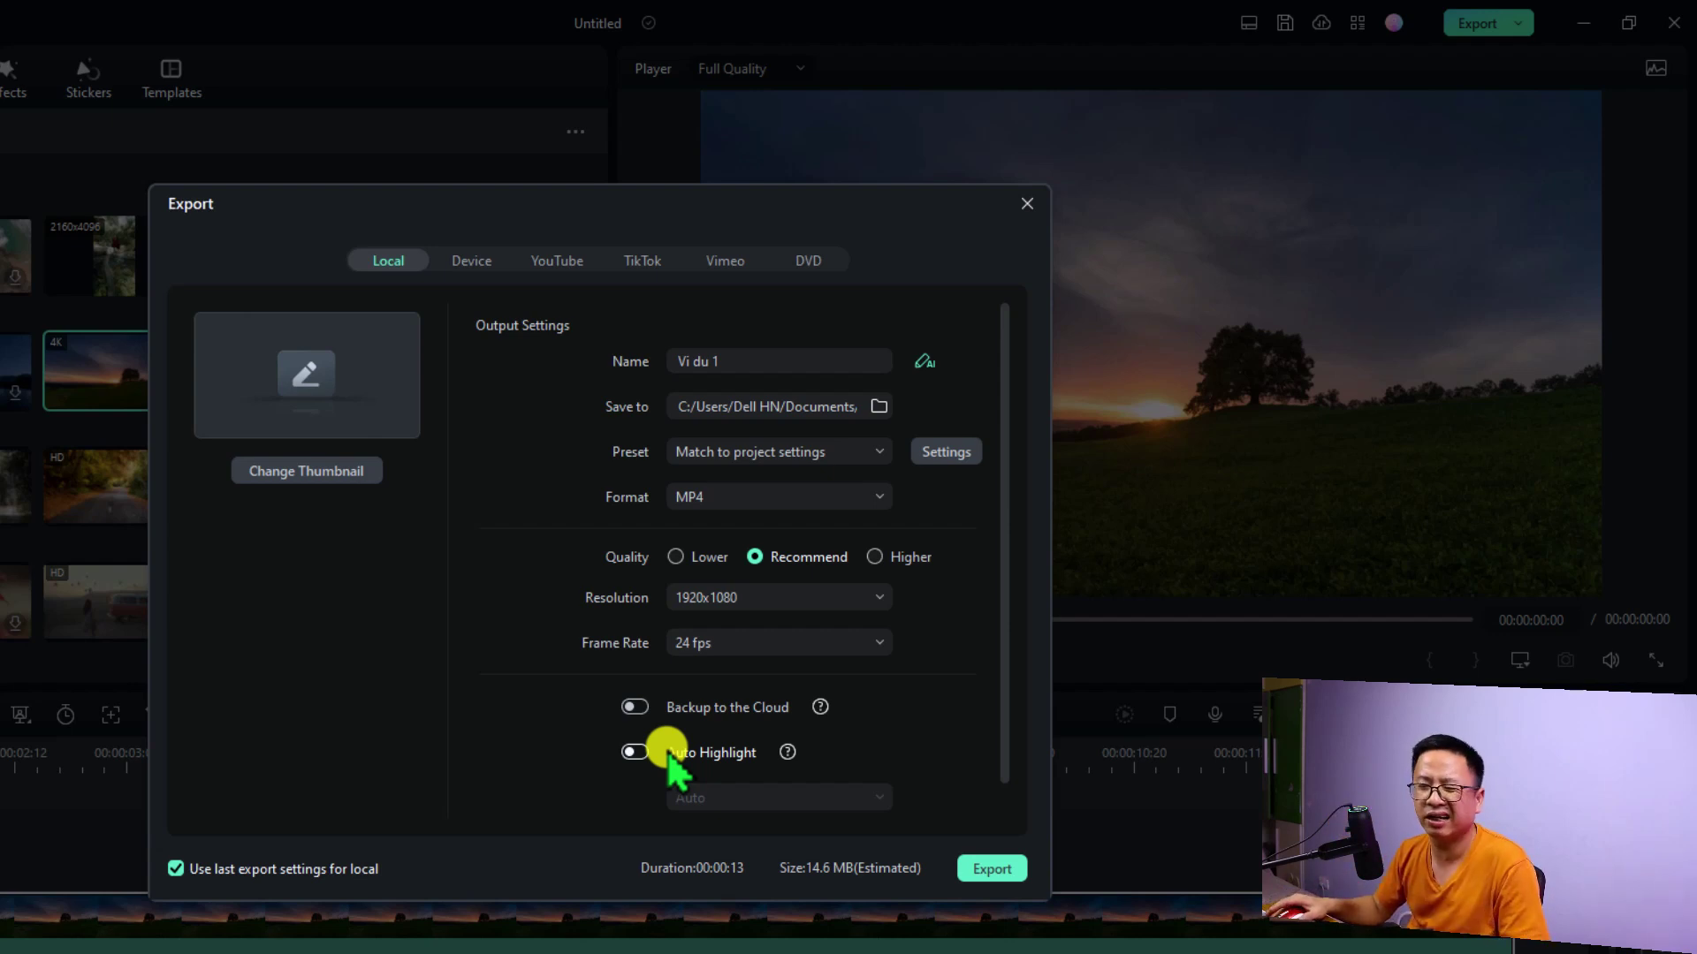
# Set the export's bitrate mode to CBR (Constant Bitrate) and its bit rate to 20000 kbps, and apply the settings
pyautogui.click(941, 452)
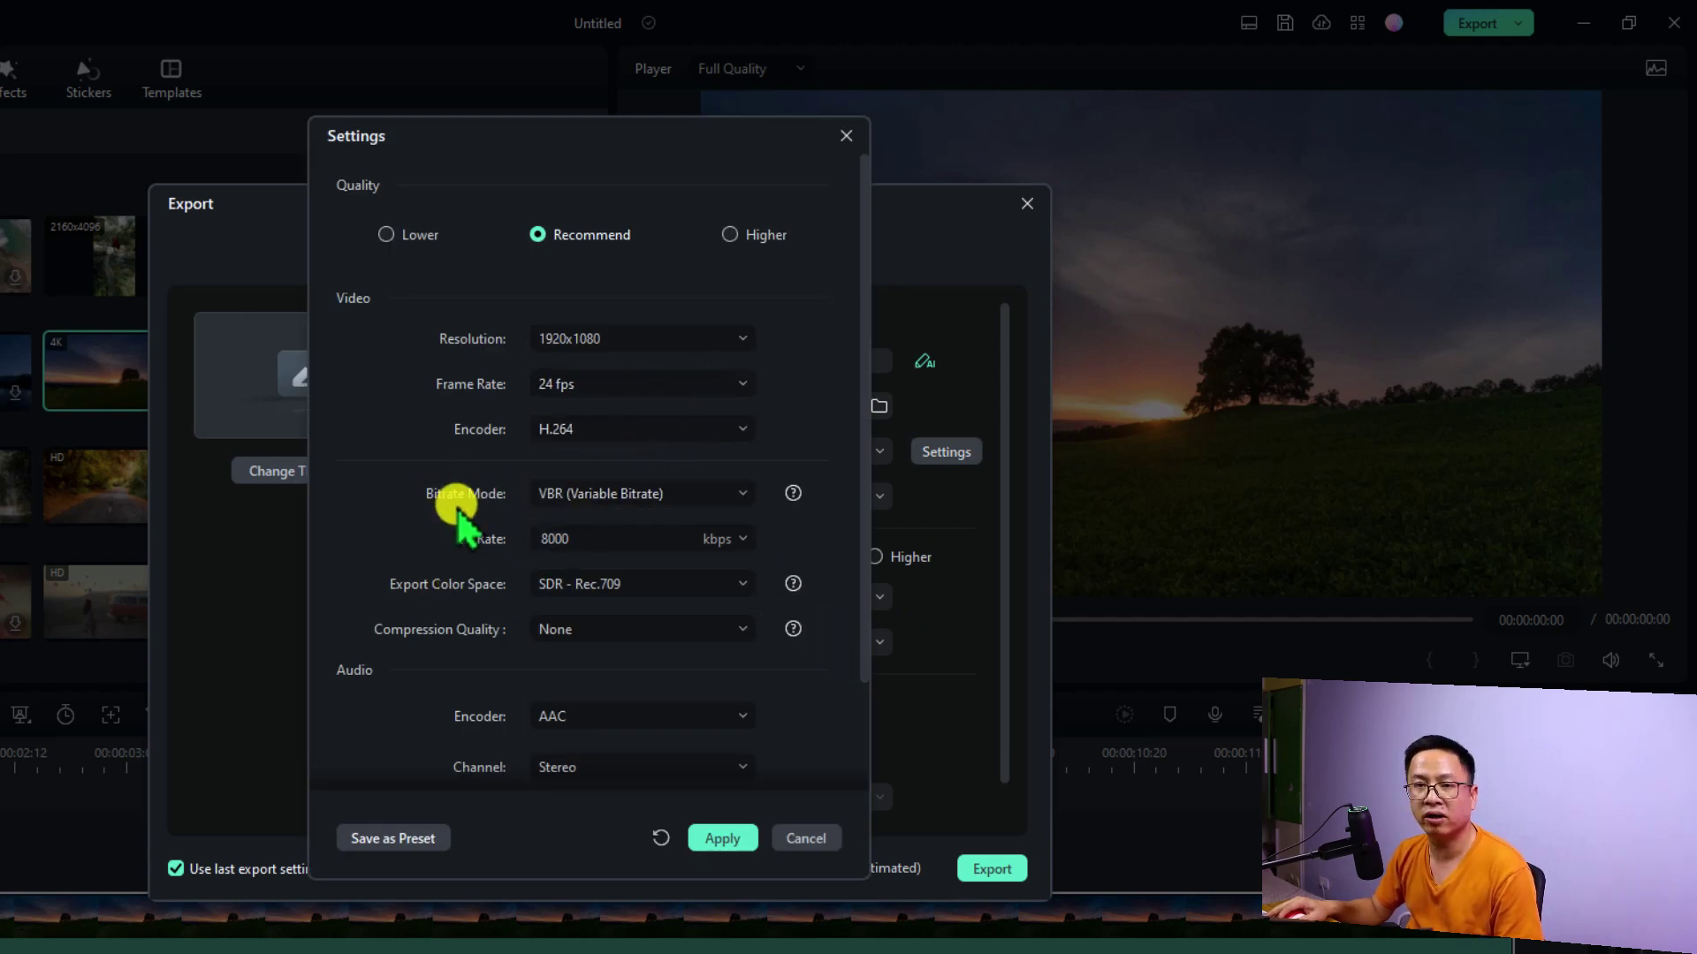
pyautogui.click(663, 493)
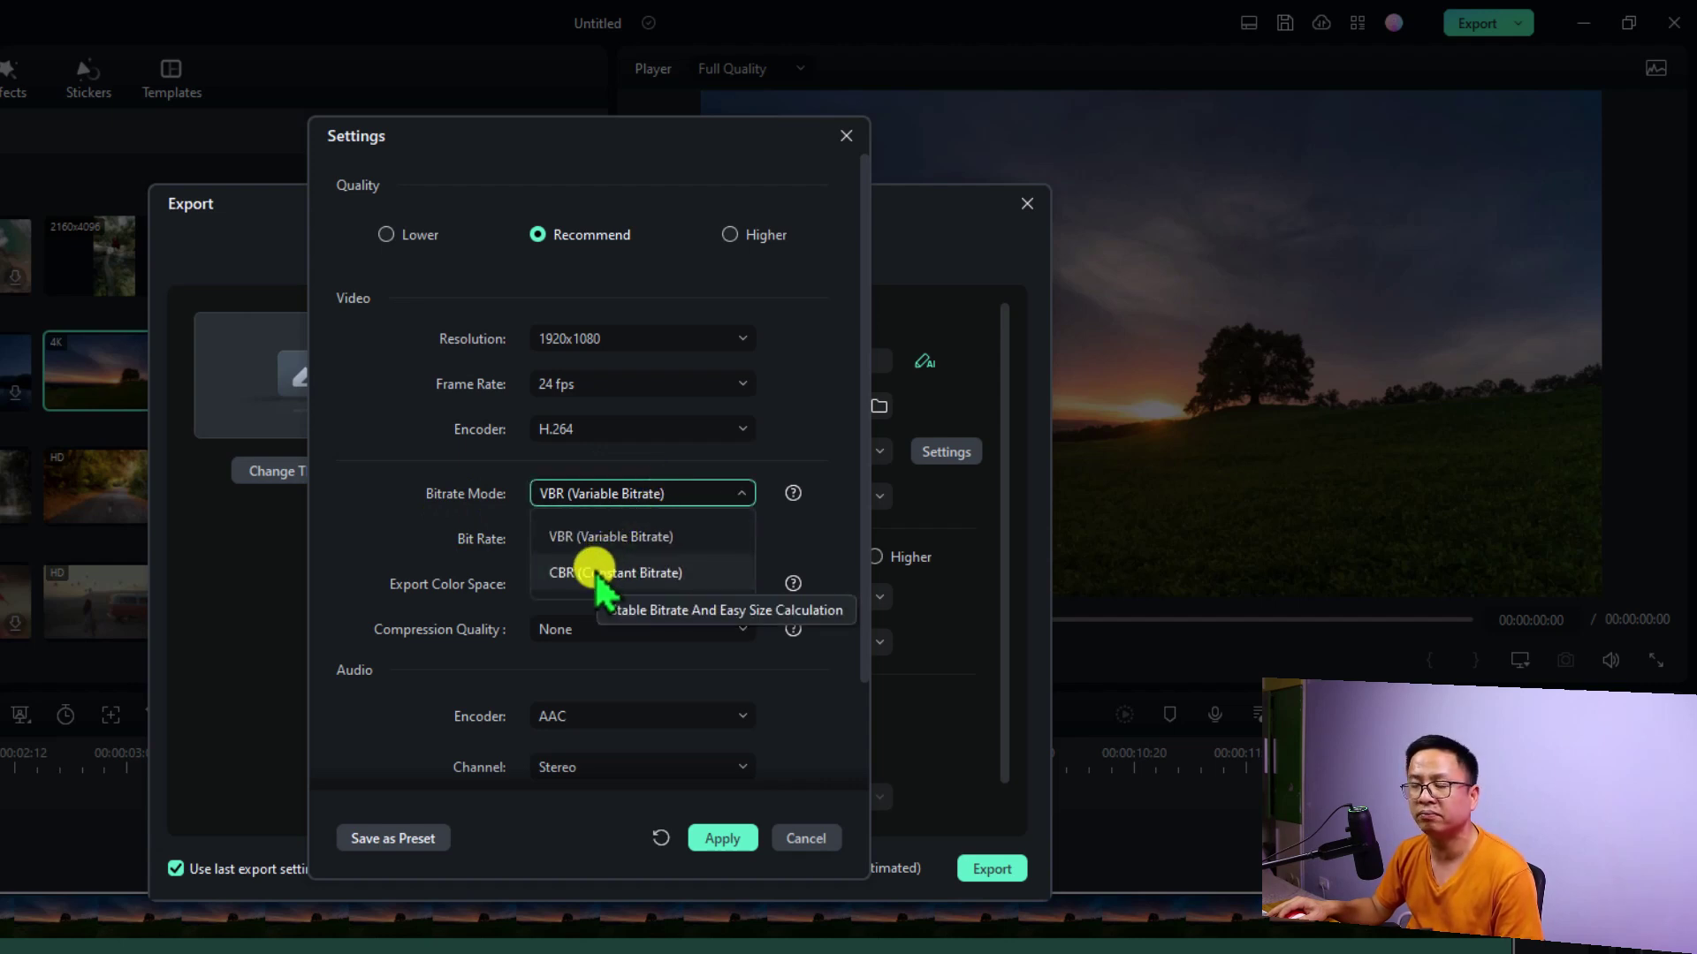
pyautogui.click(597, 573)
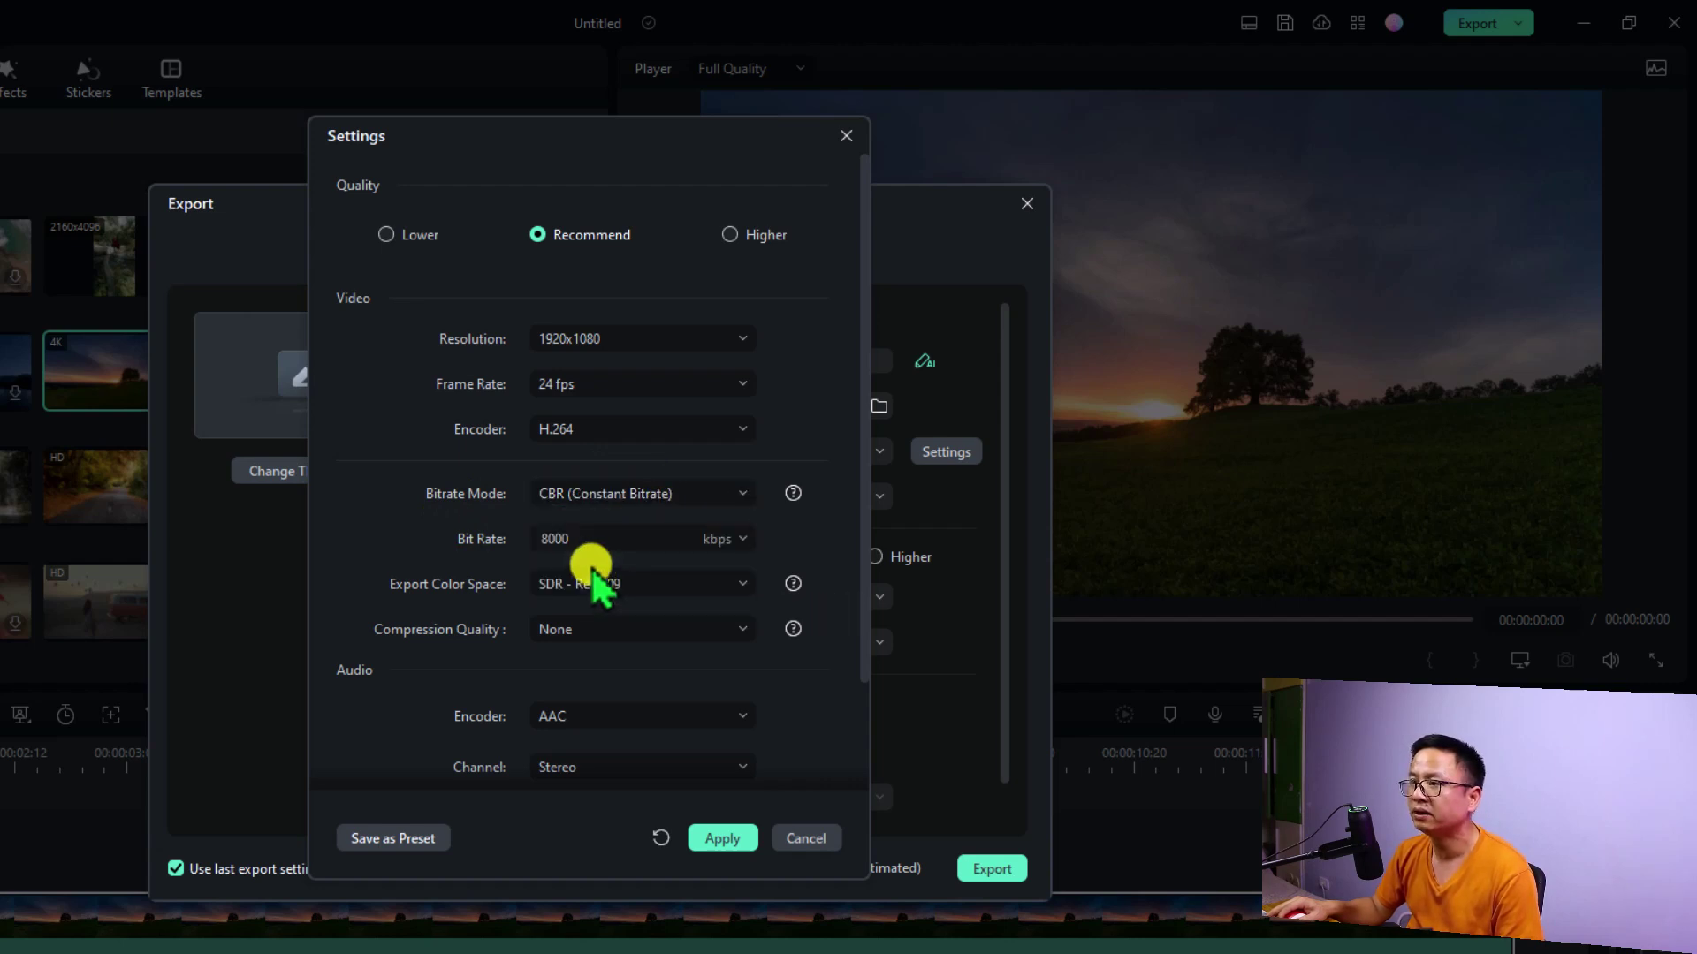
pyautogui.click(731, 540)
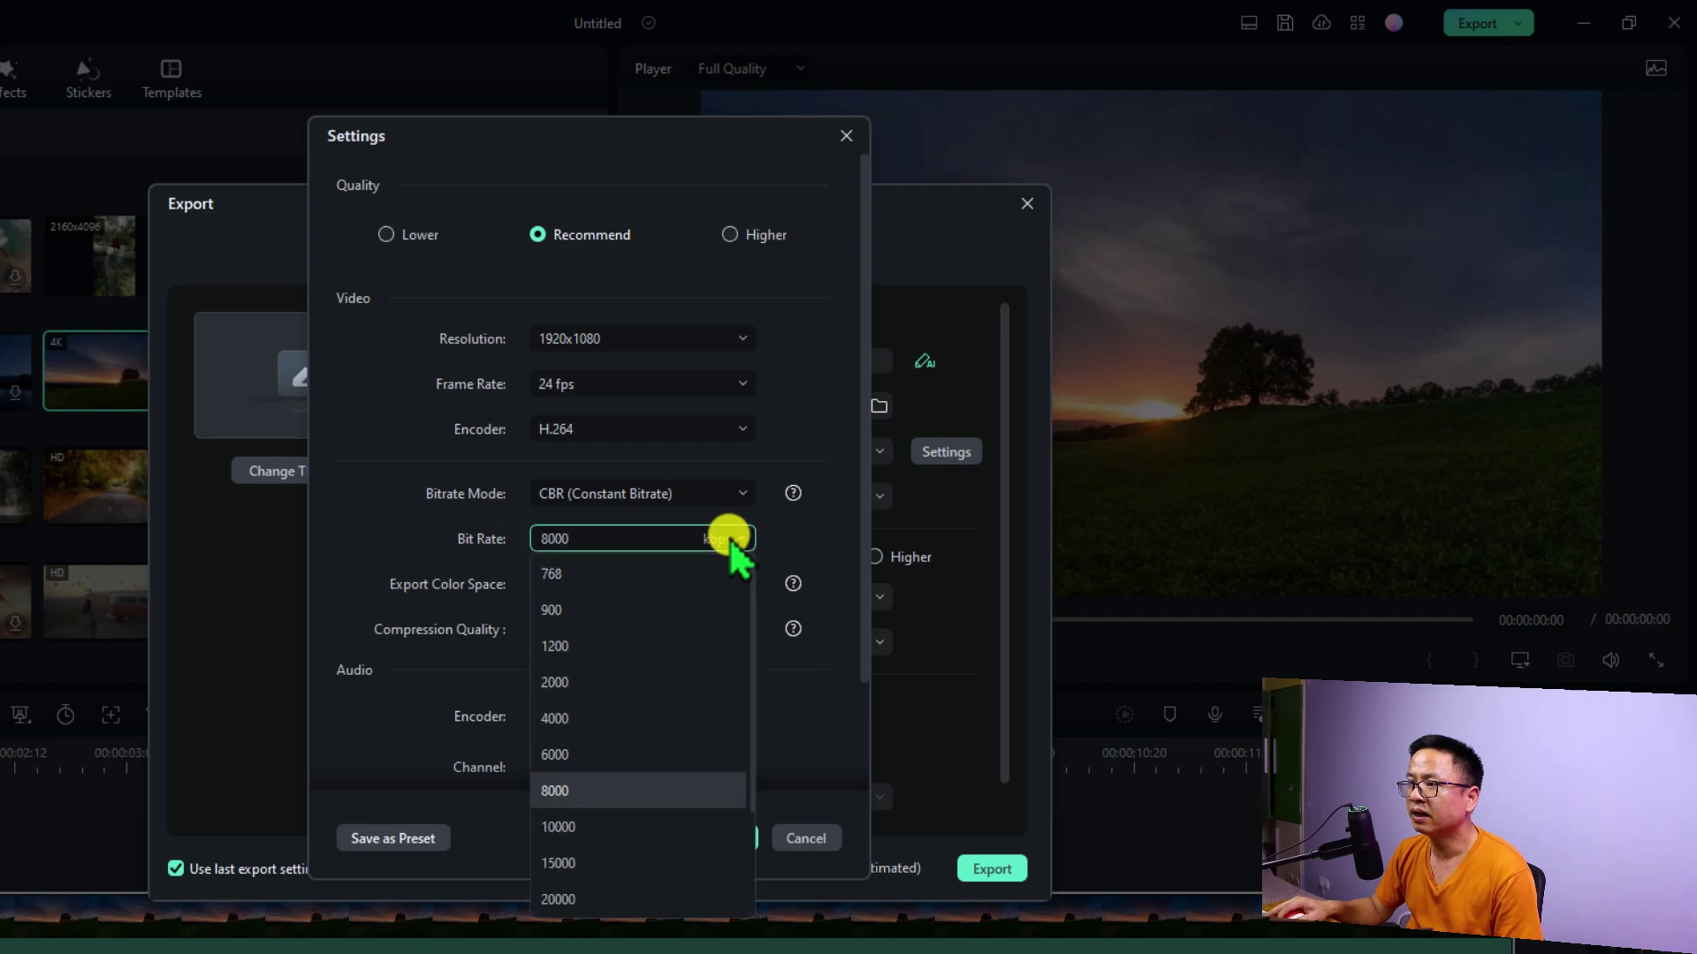
pyautogui.click(561, 899)
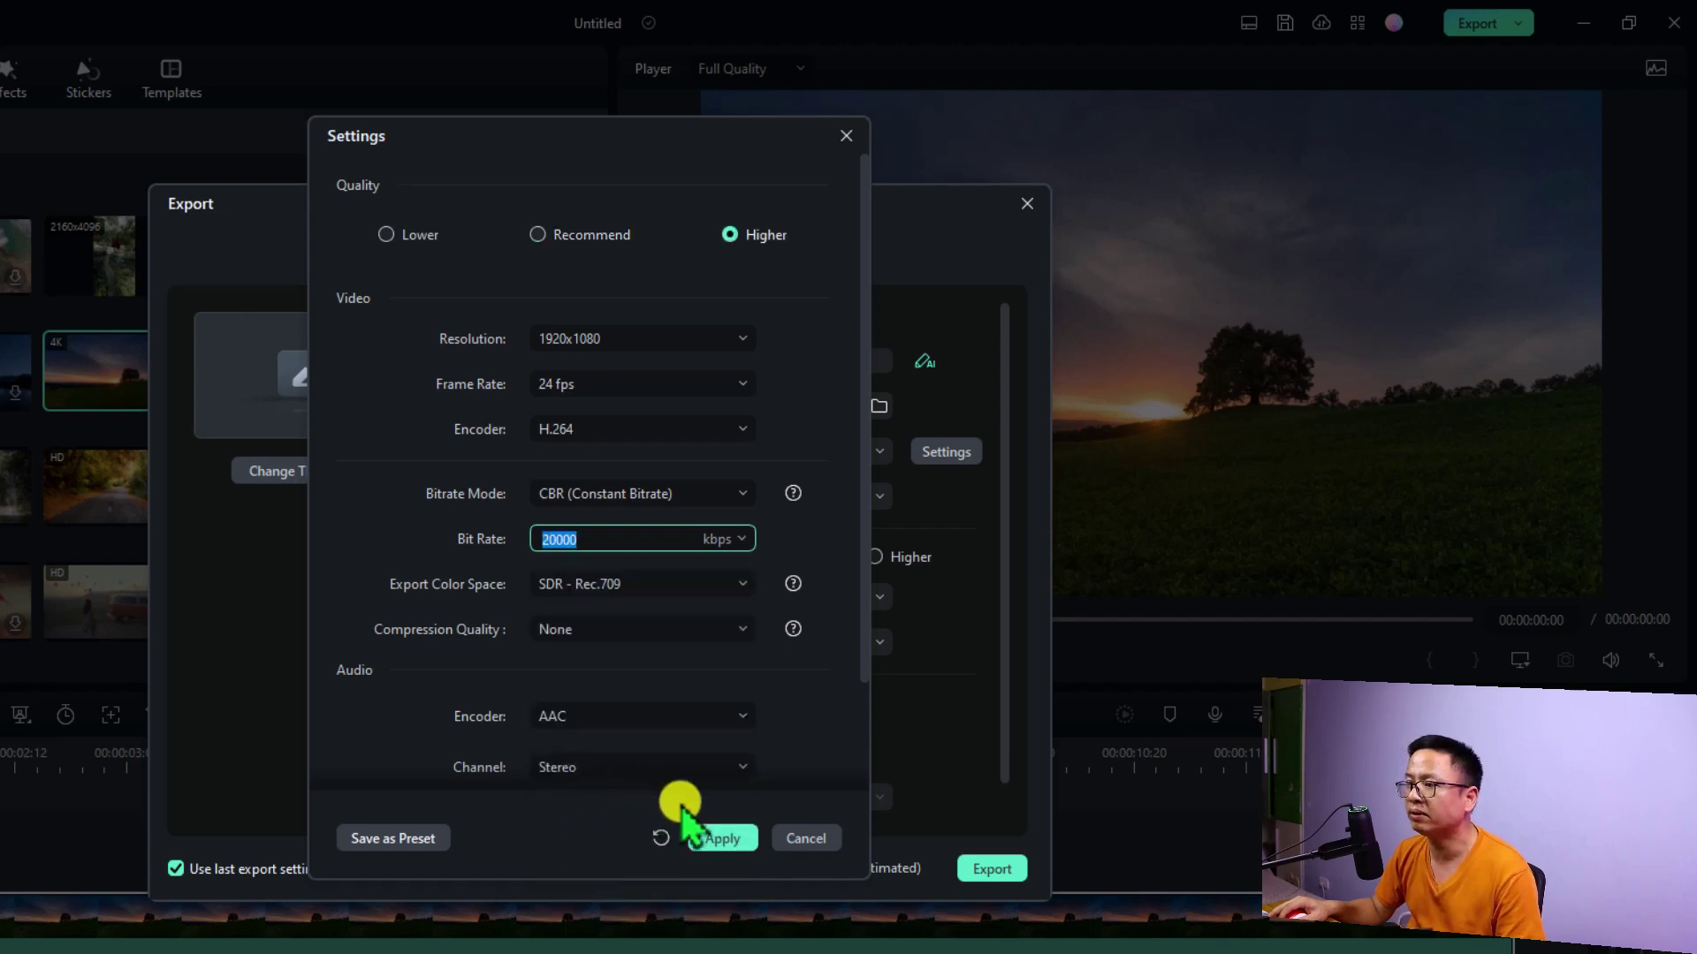
pyautogui.click(712, 839)
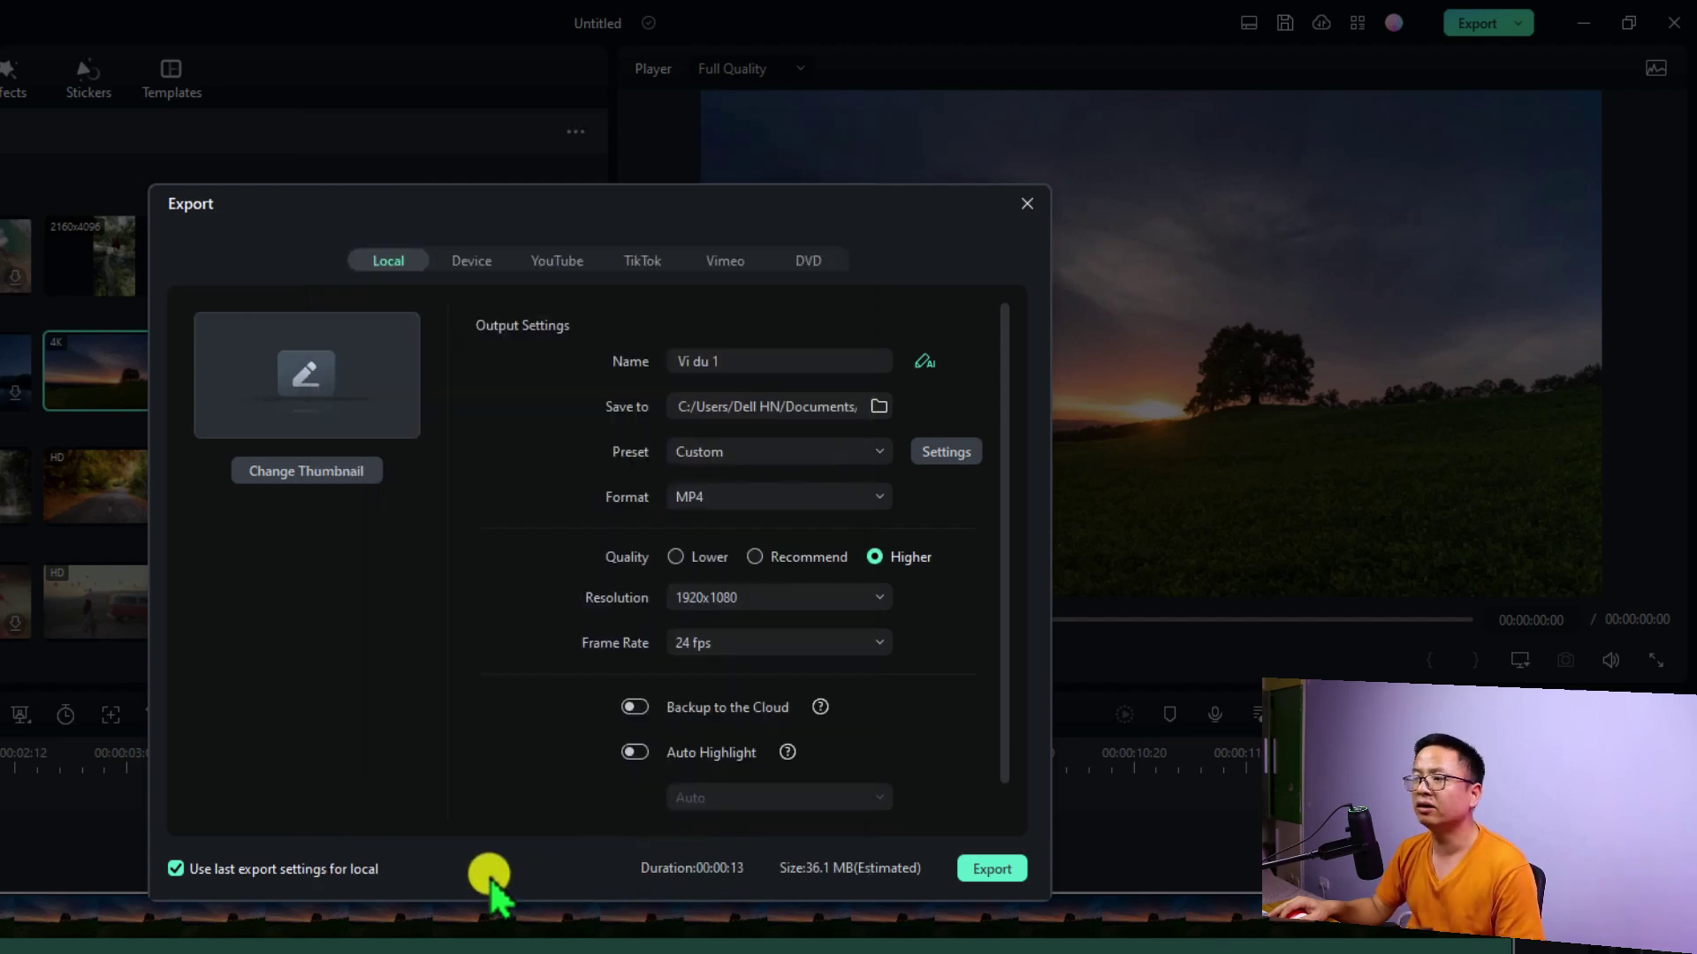
# Export the video and open its output folder in a maximised window
pyautogui.click(984, 875)
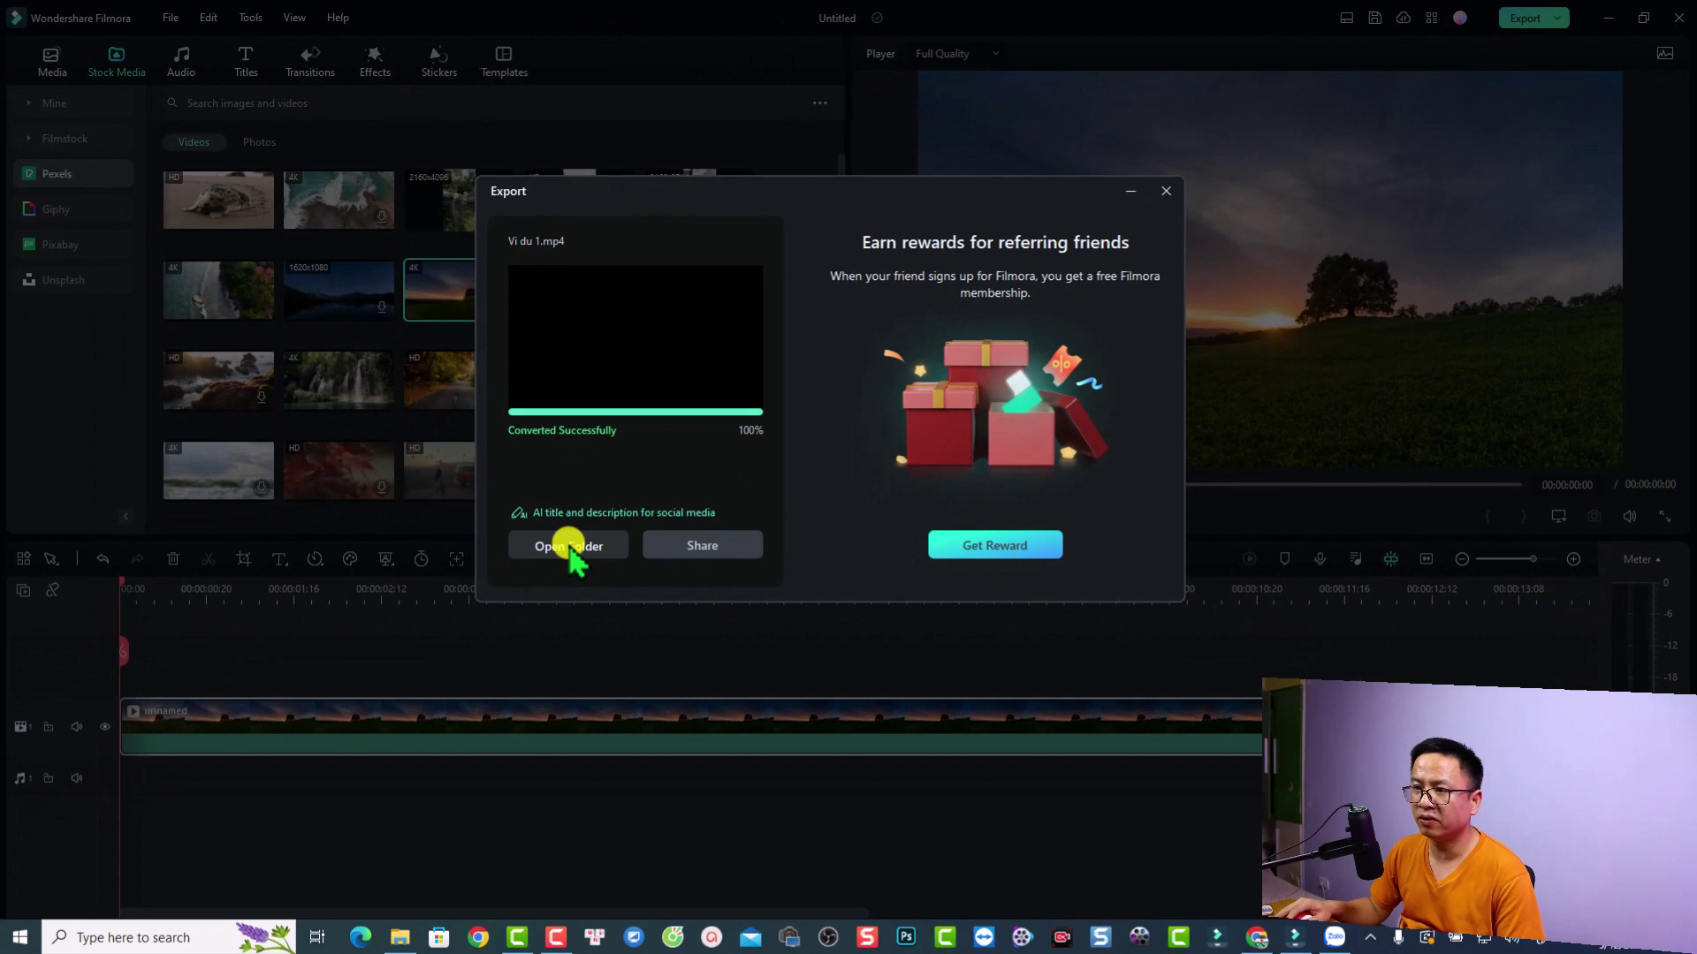
pyautogui.click(255, 698)
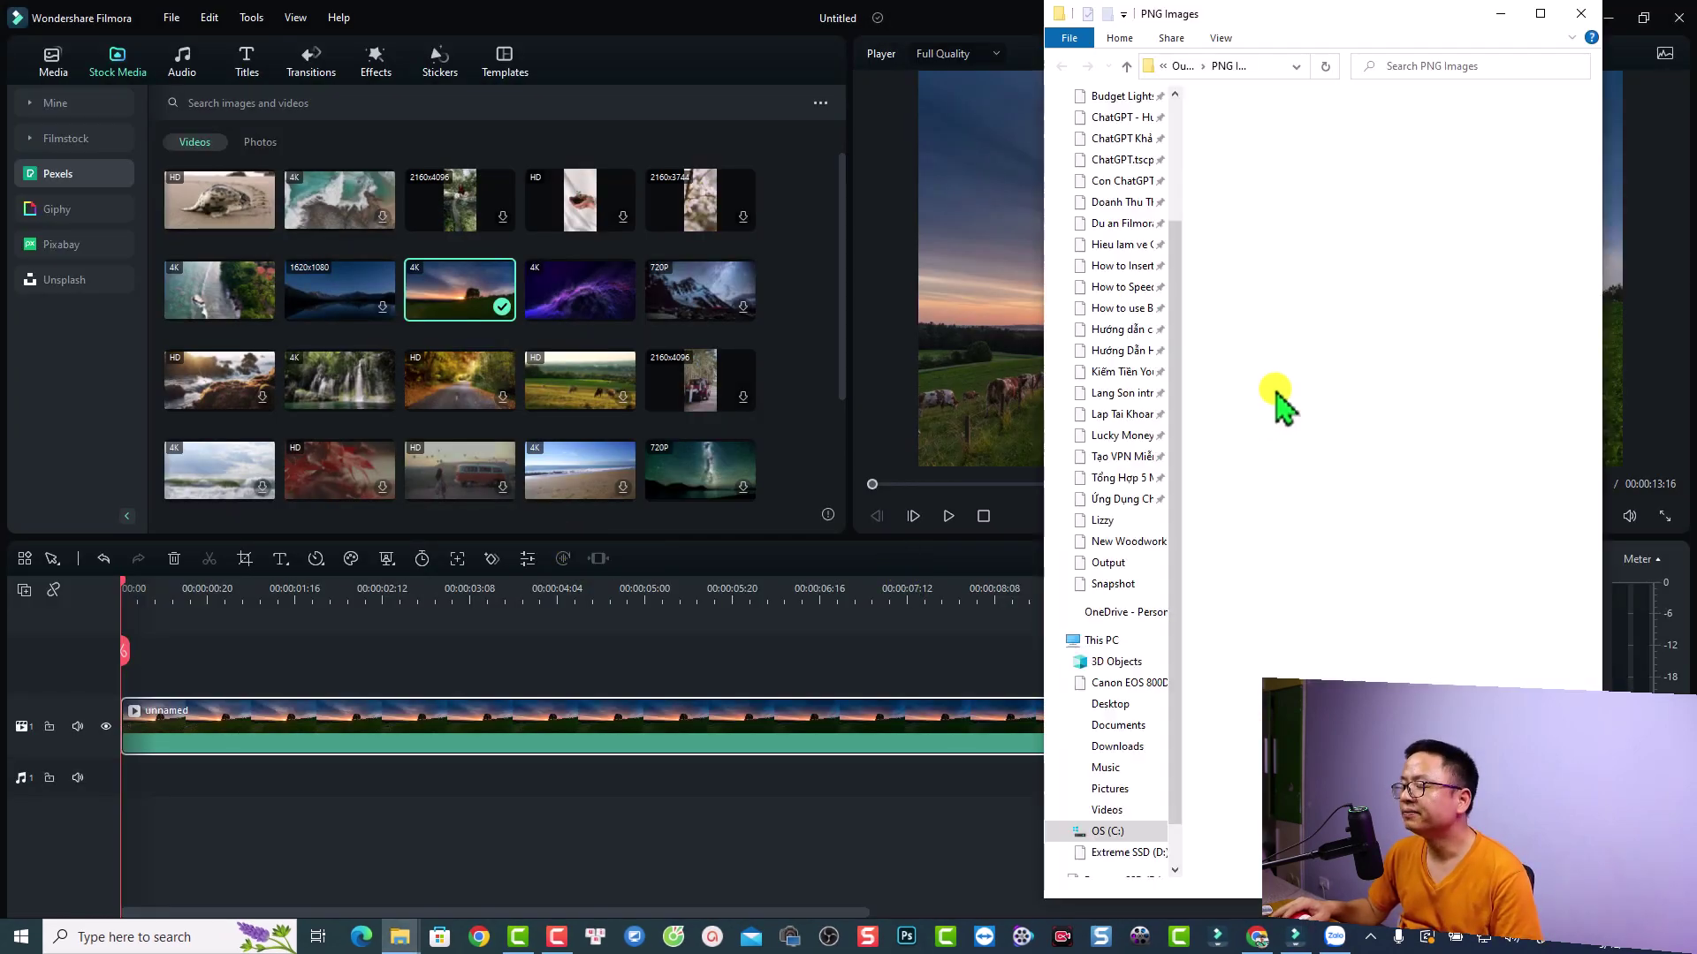
pyautogui.click(1552, 12)
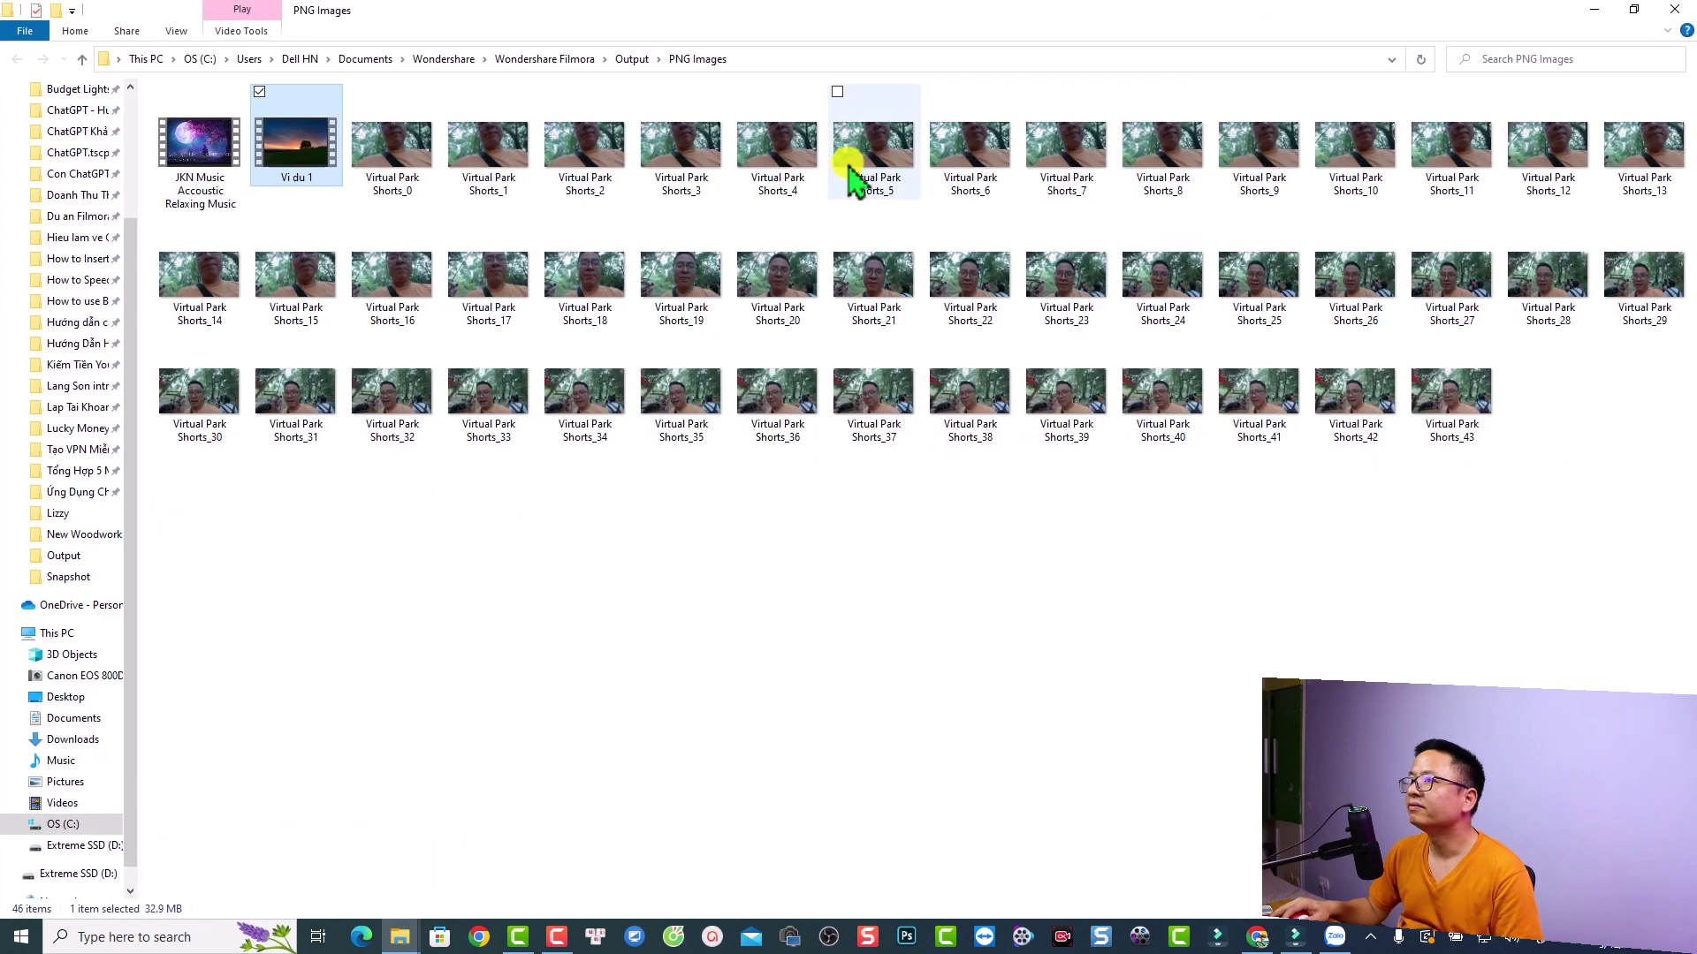
# Play the exported "Vi du 1" video at full screen, pause it and close the player
pyautogui.doubleClick(305, 150)
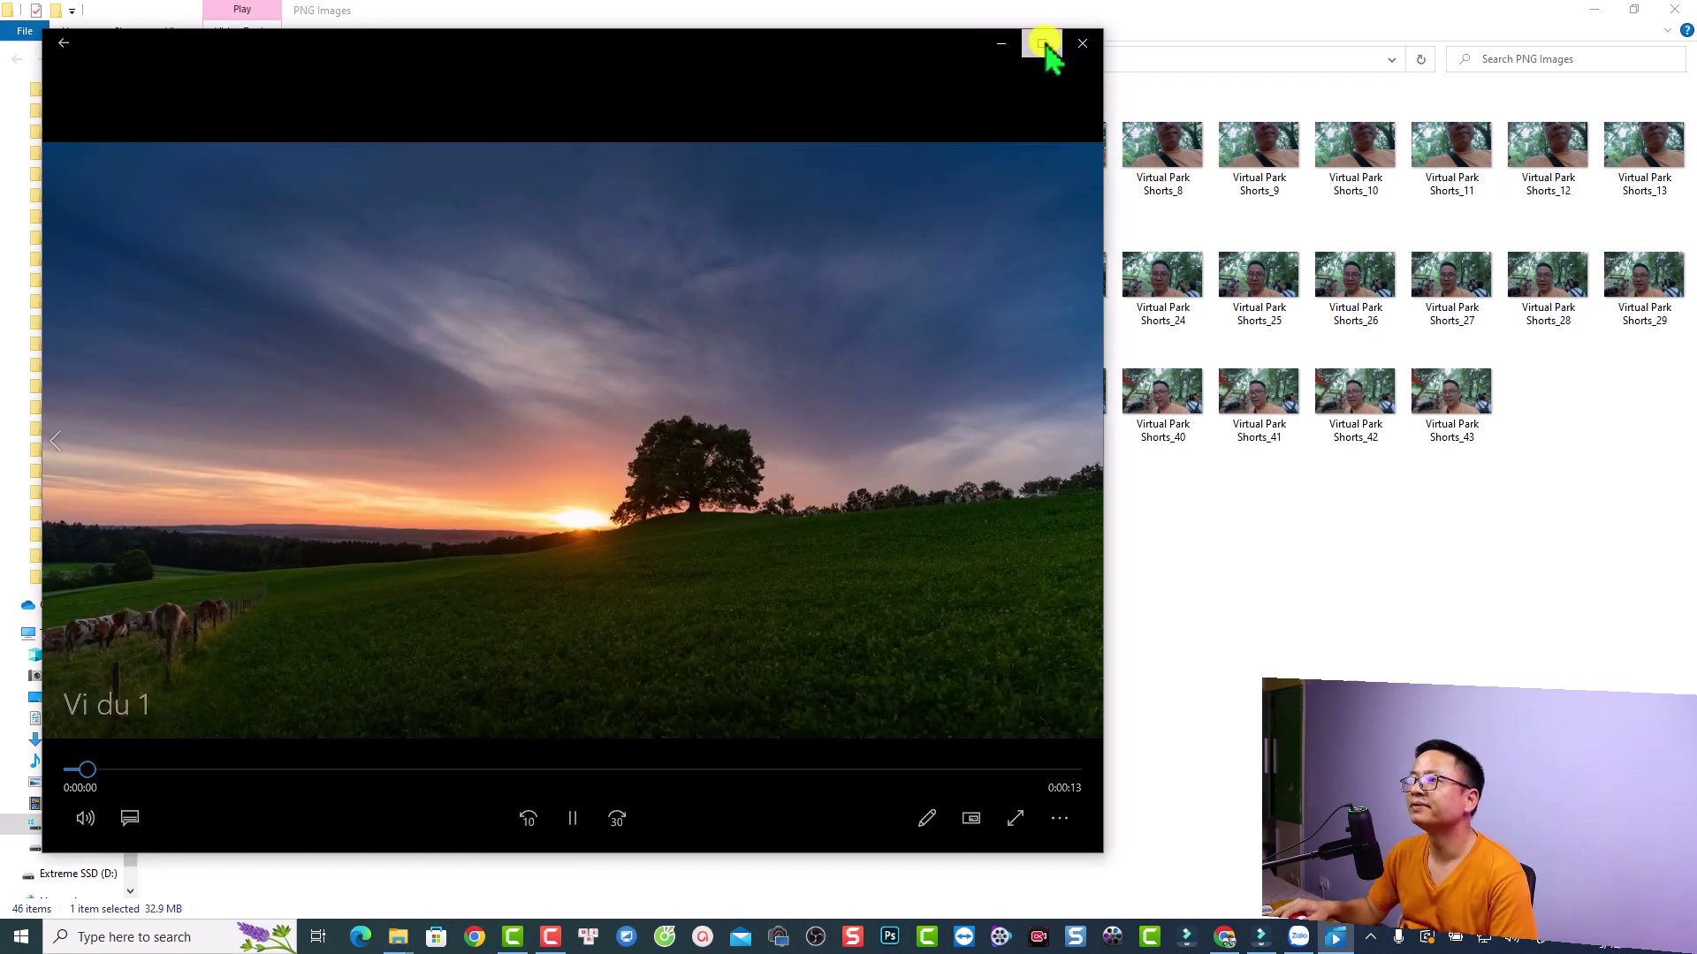
pyautogui.click(1045, 44)
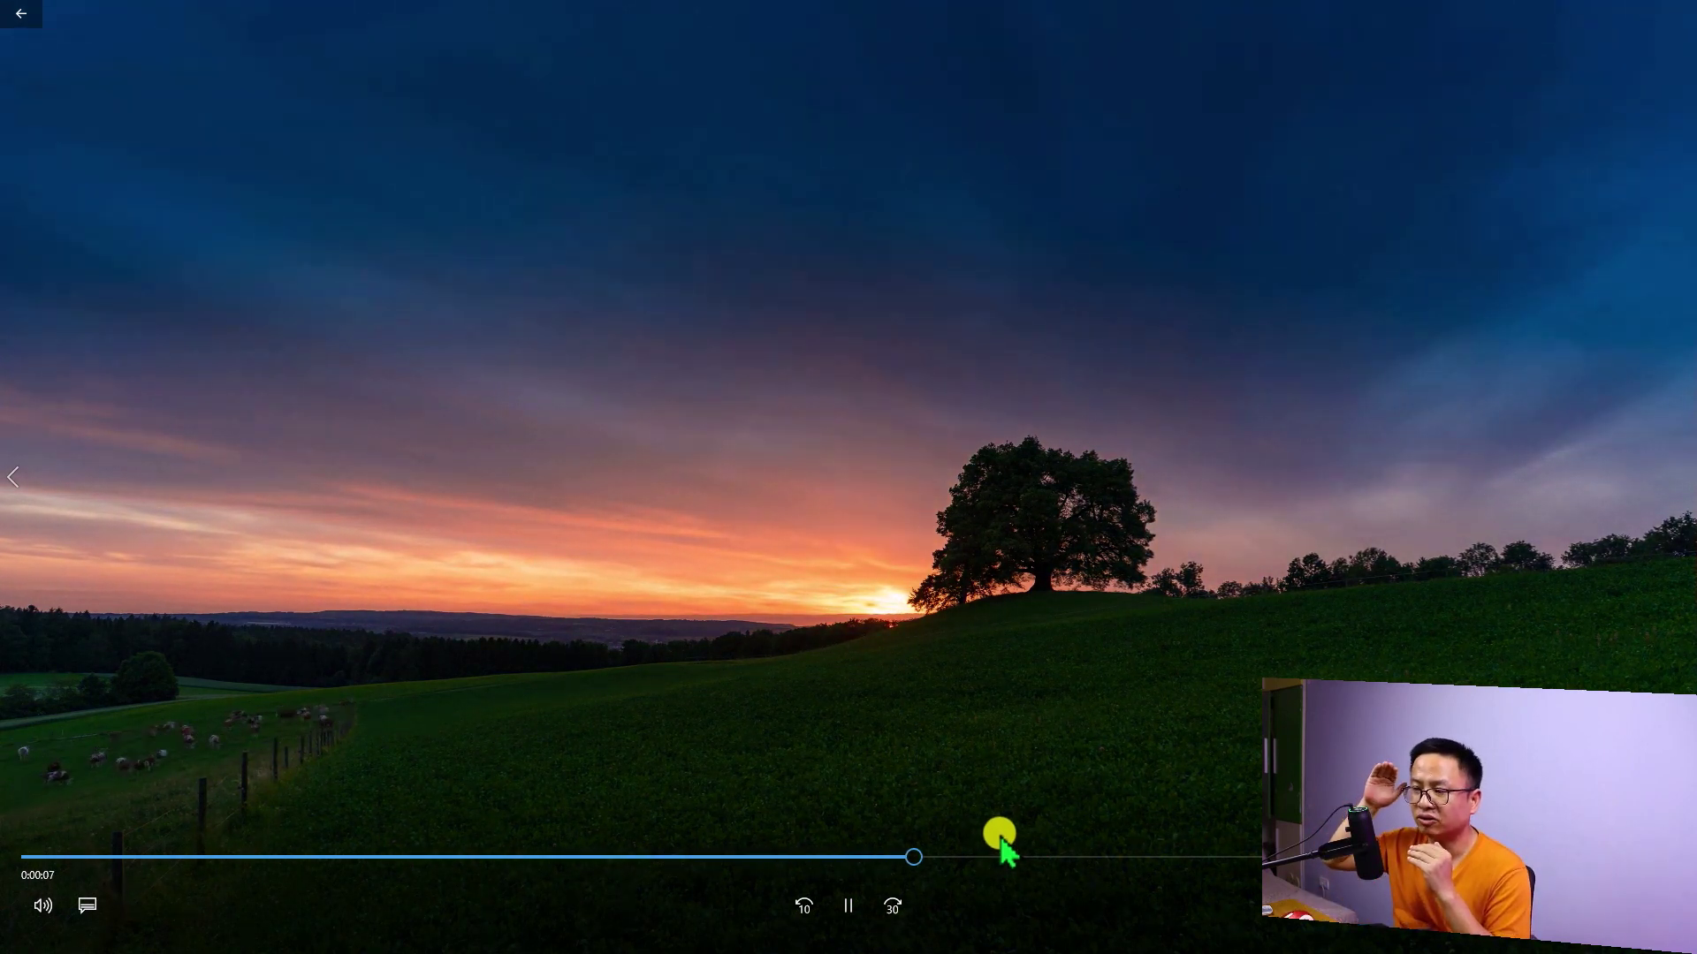
pyautogui.press('space')
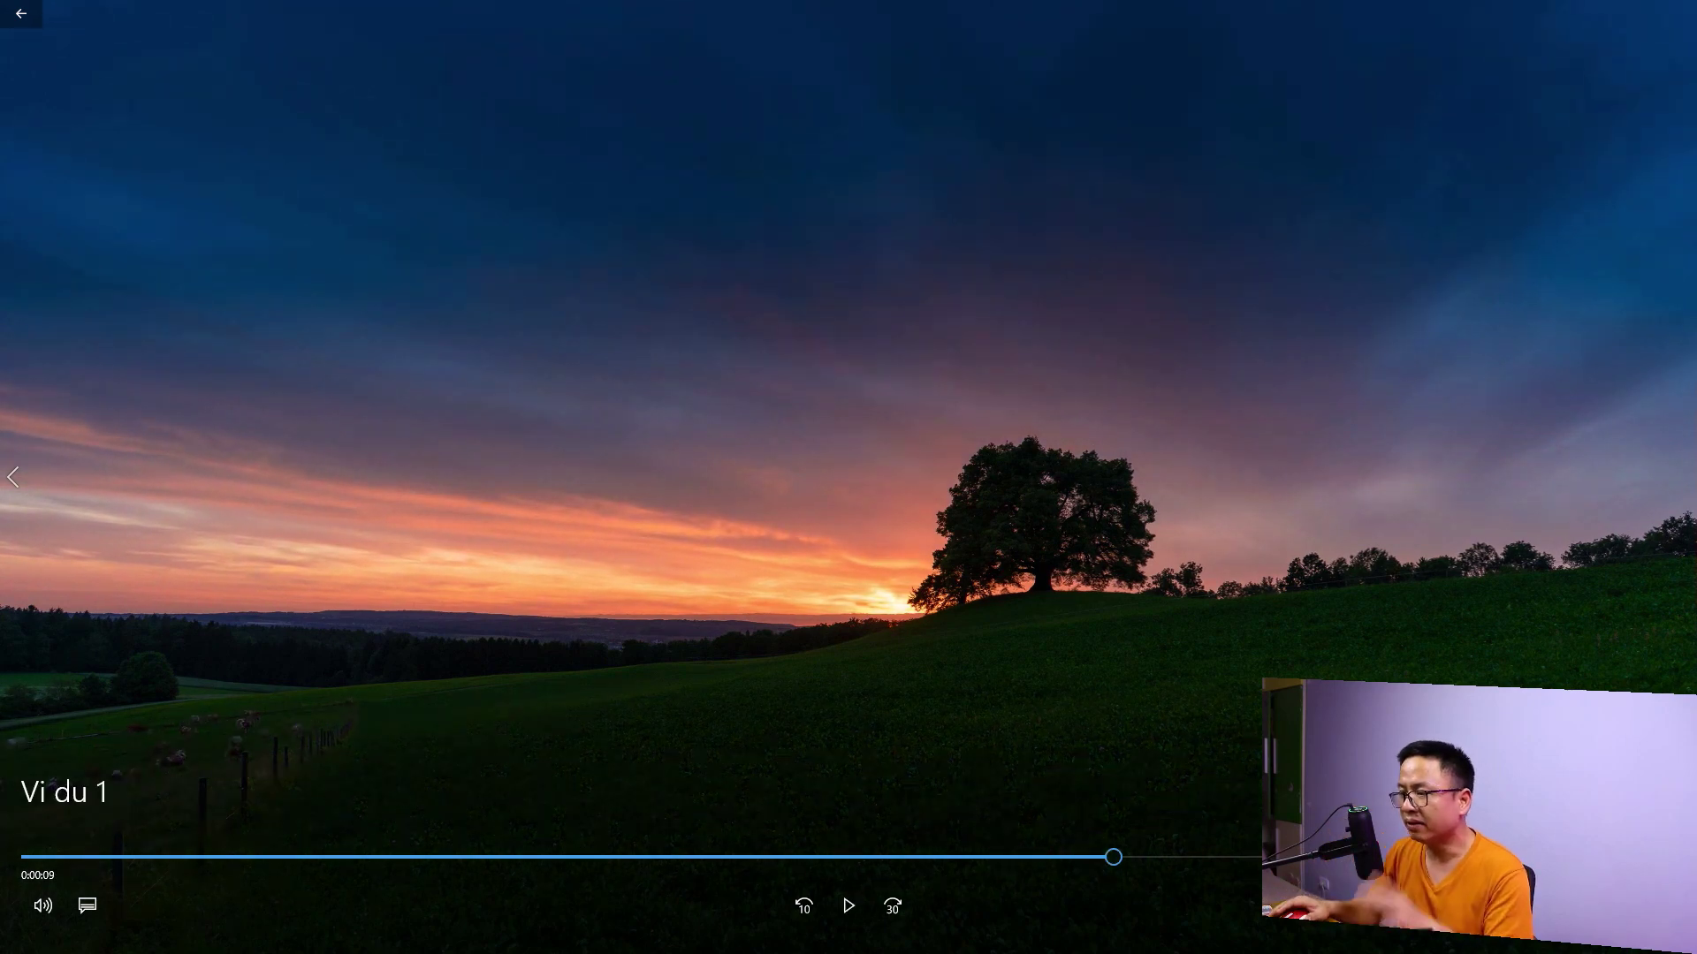
pyautogui.press('Escape')
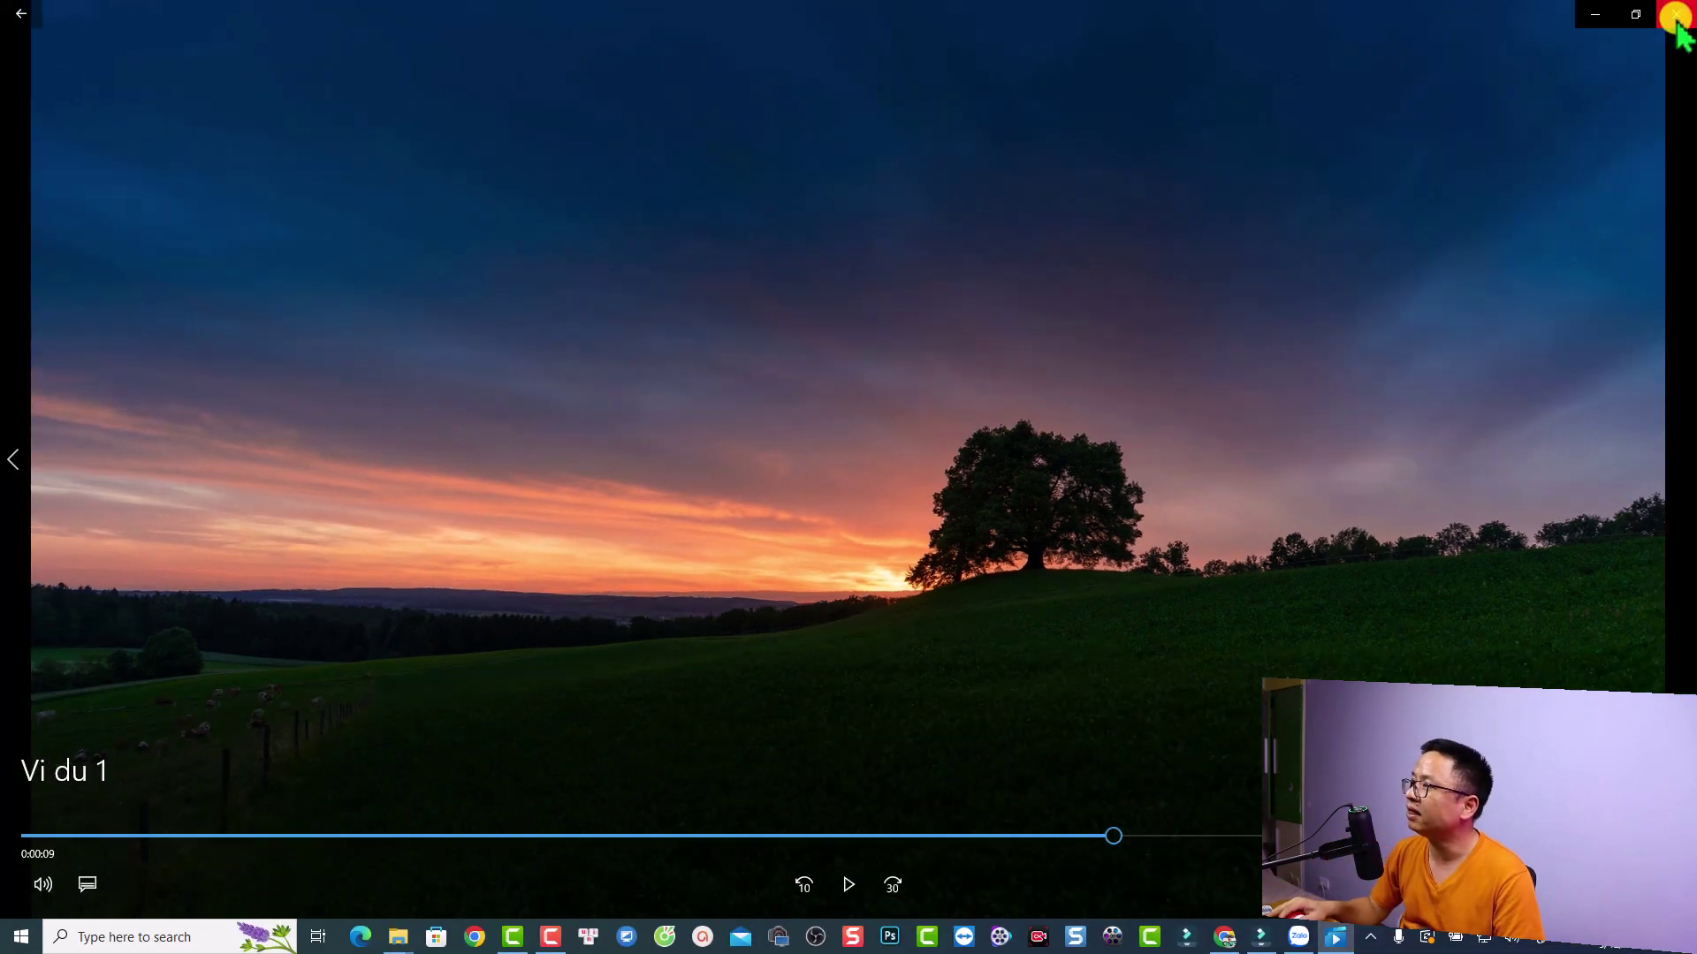
pyautogui.click(1675, 11)
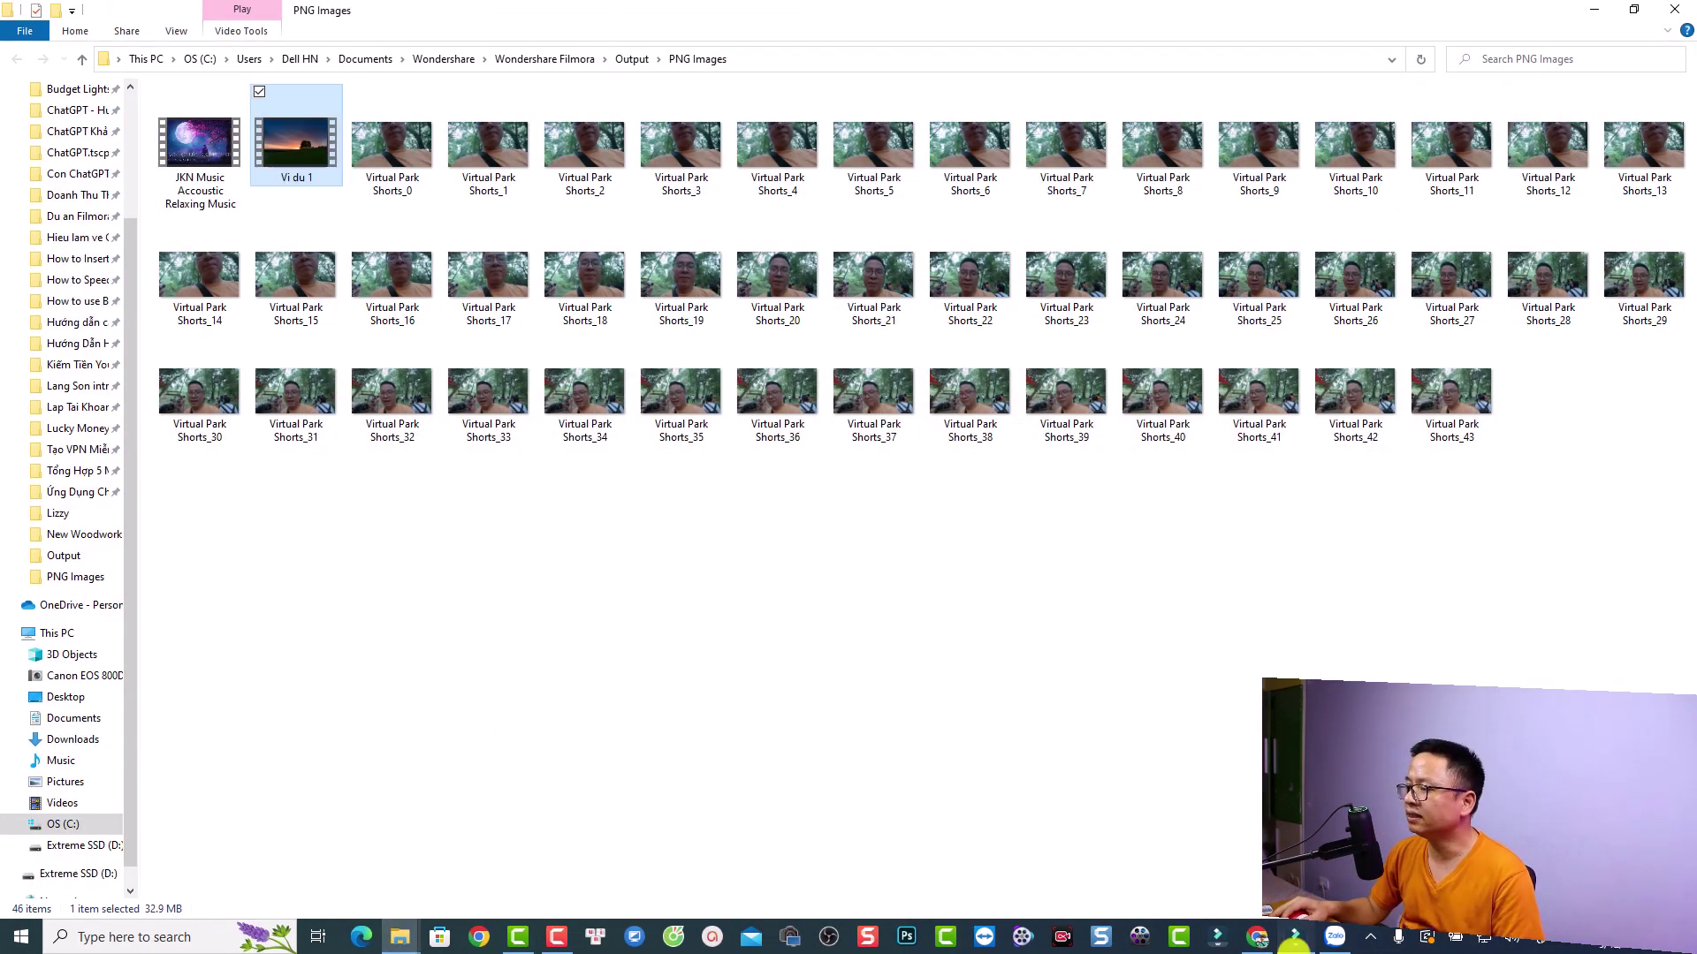
# Switch back to Filmora, select the sunset clip on the timeline and place the playhead at 00:00:01:19
pyautogui.click(1294, 941)
pyautogui.click(357, 782)
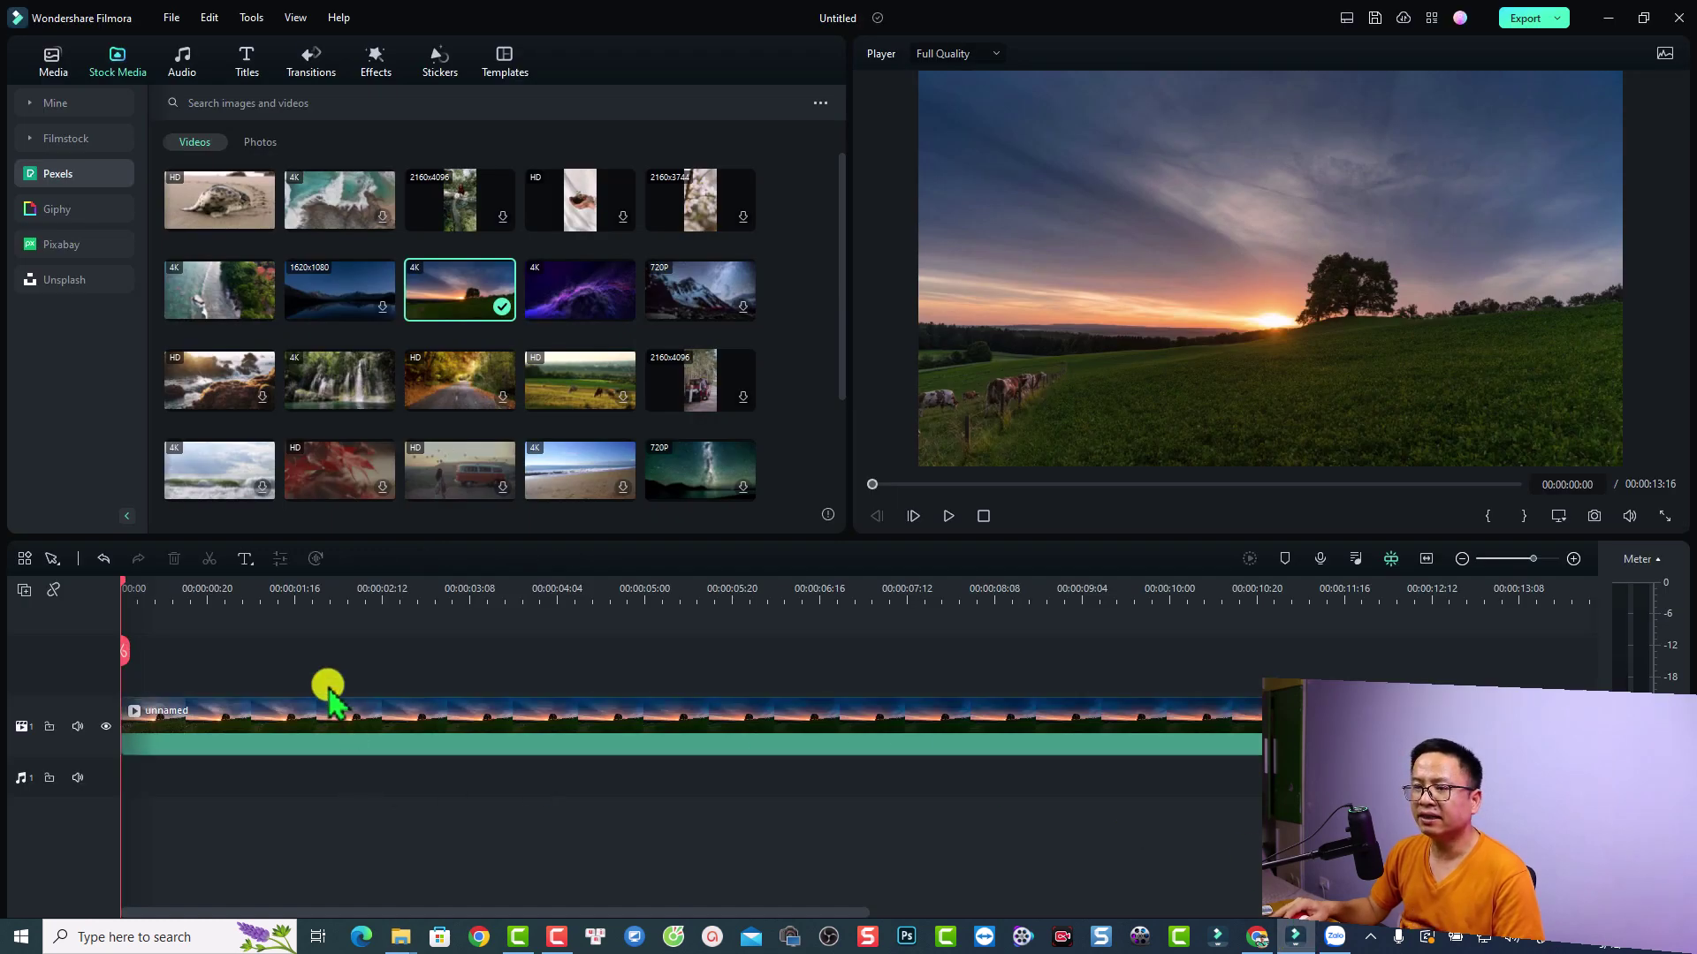
pyautogui.click(331, 720)
pyautogui.click(310, 601)
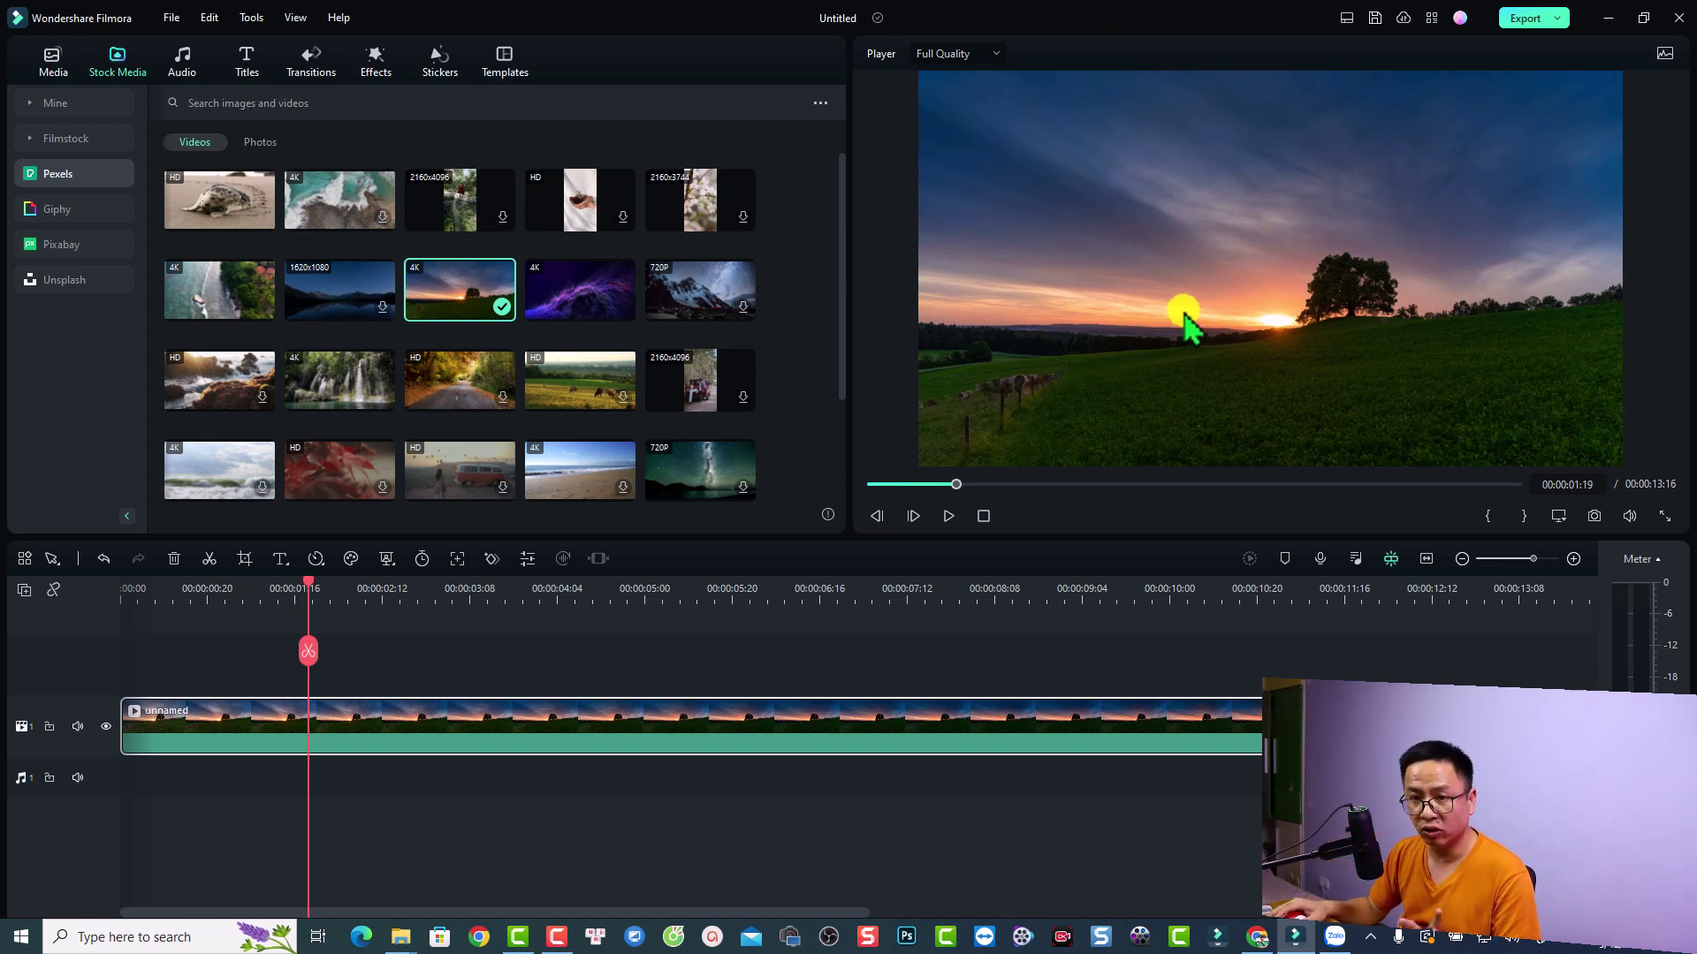
# Change the project's aspect ratio to 9:16 (Portrait) with a resolution of 1080x1920
pyautogui.click(171, 18)
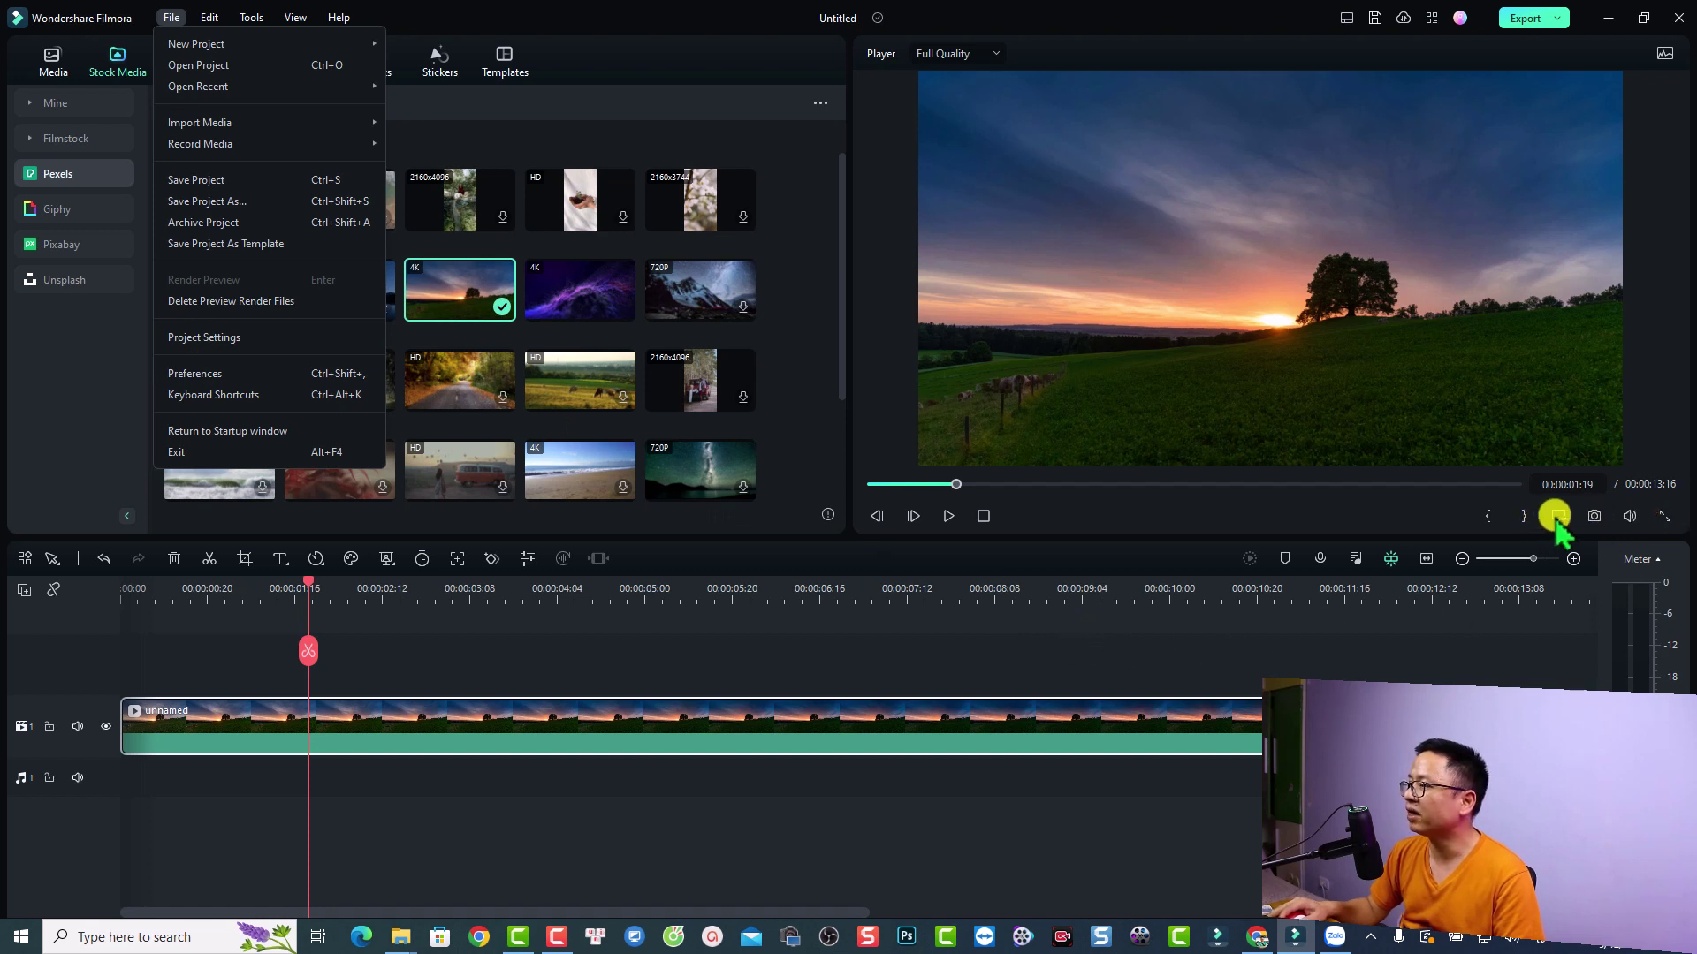
pyautogui.press('Escape')
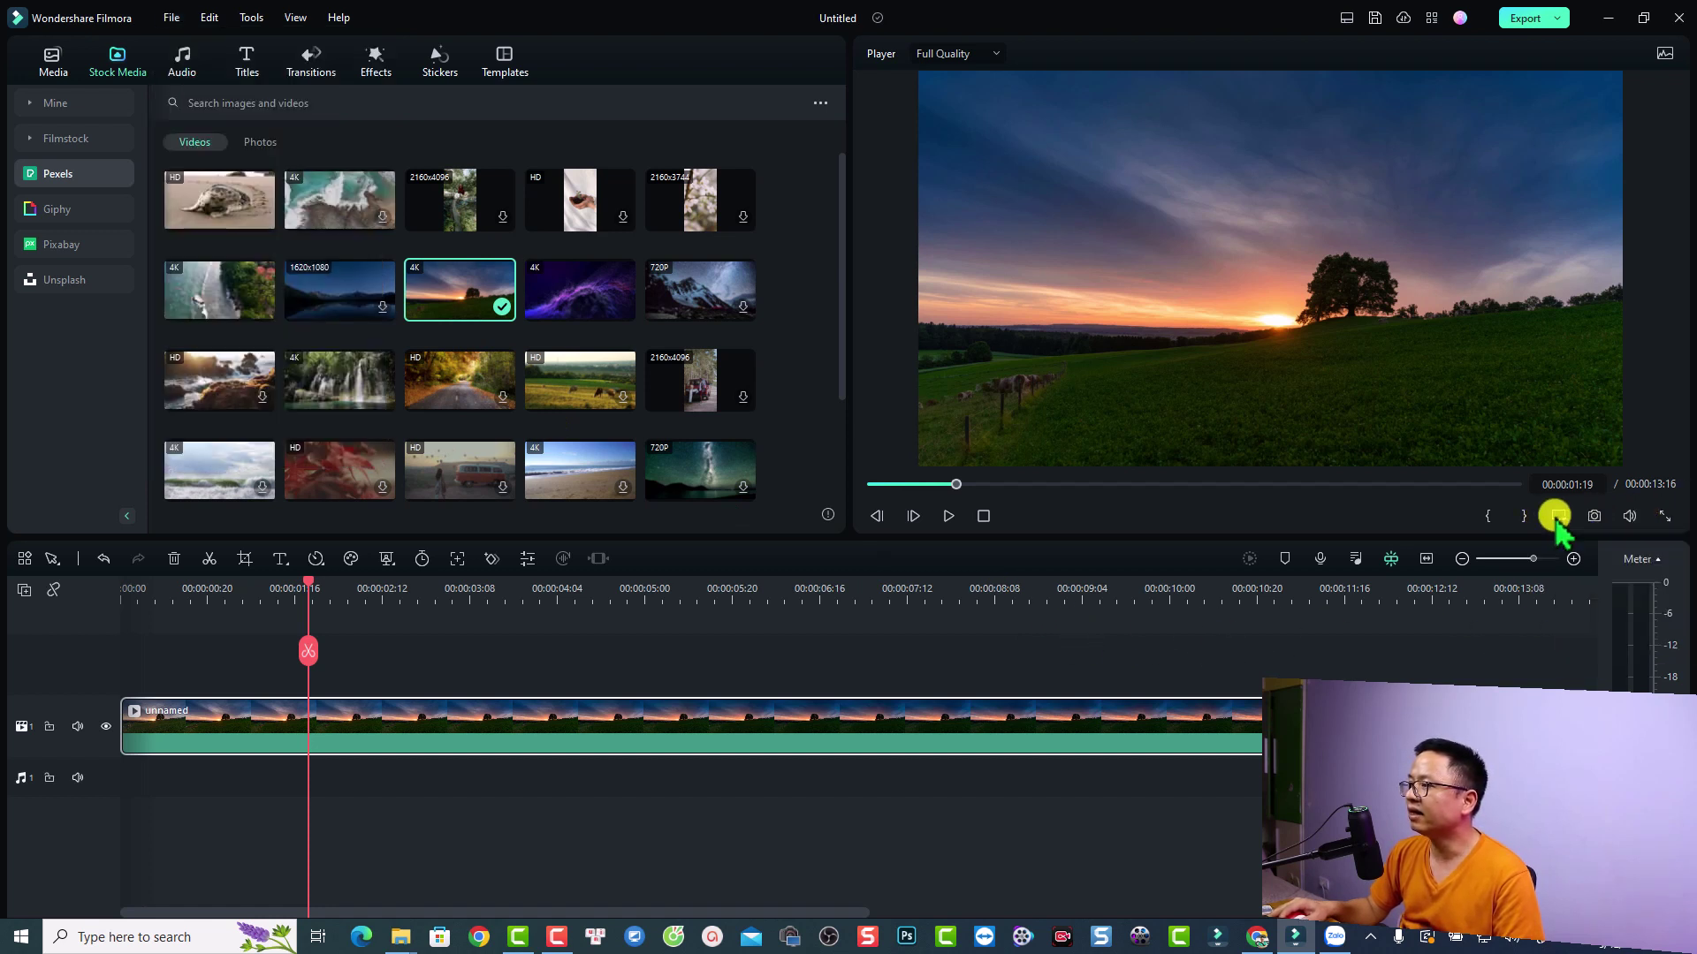
pyautogui.click(1555, 516)
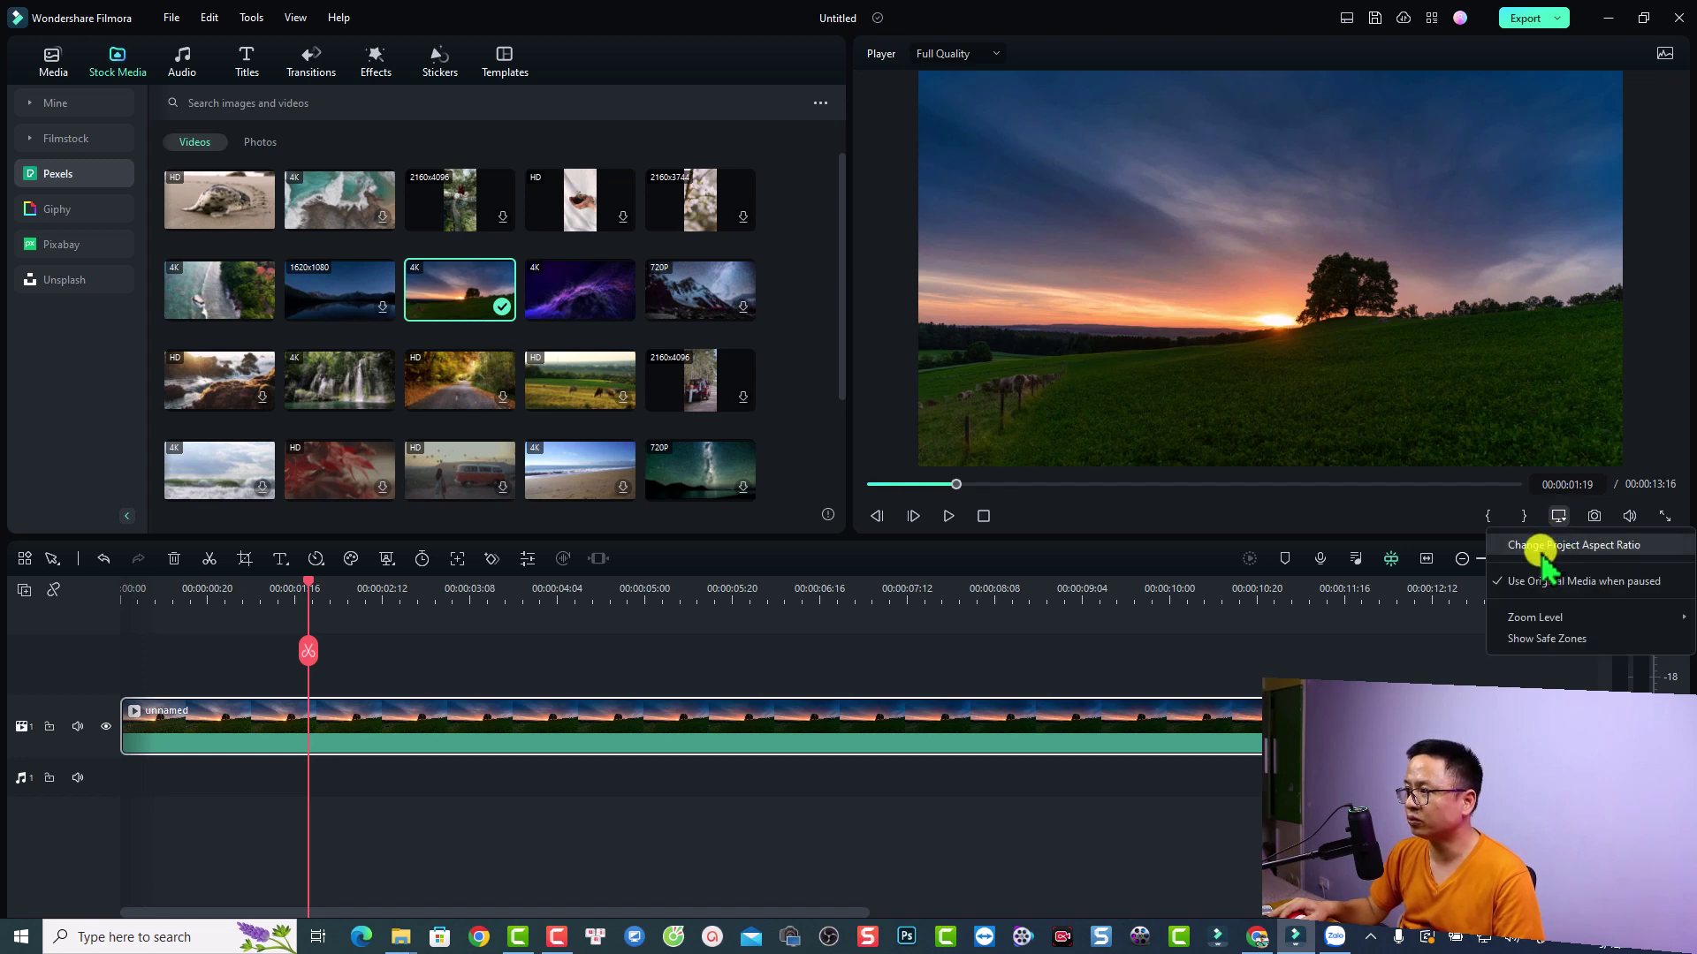
pyautogui.click(1542, 546)
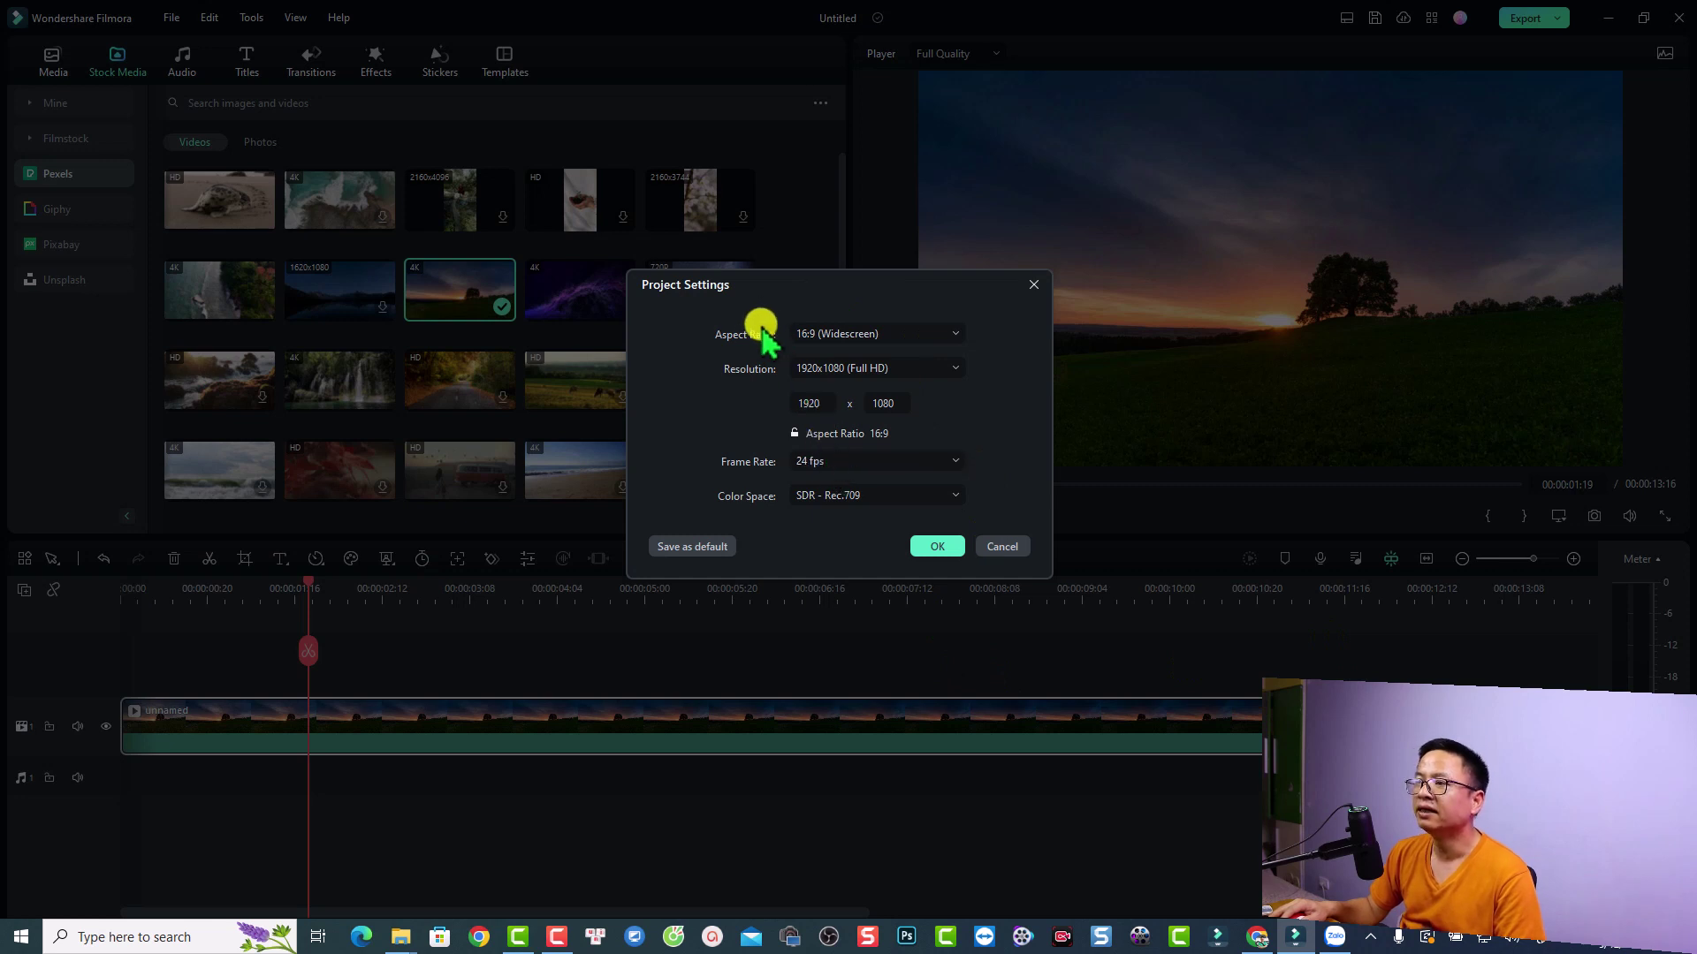
pyautogui.click(897, 334)
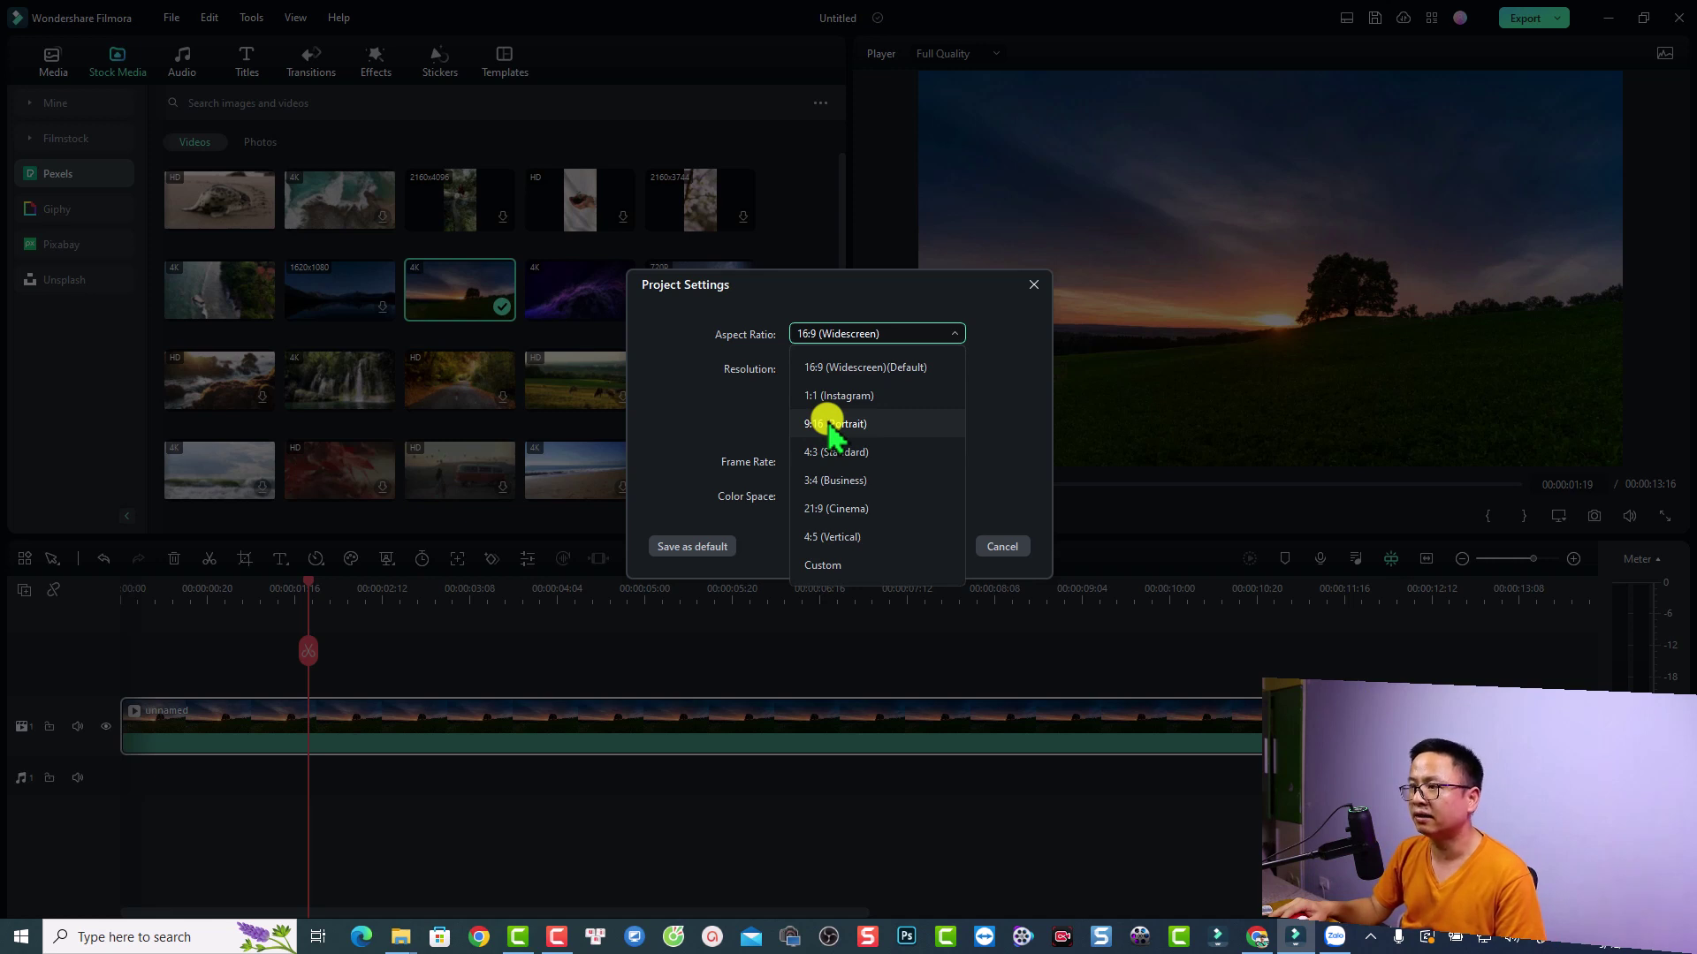
pyautogui.click(830, 428)
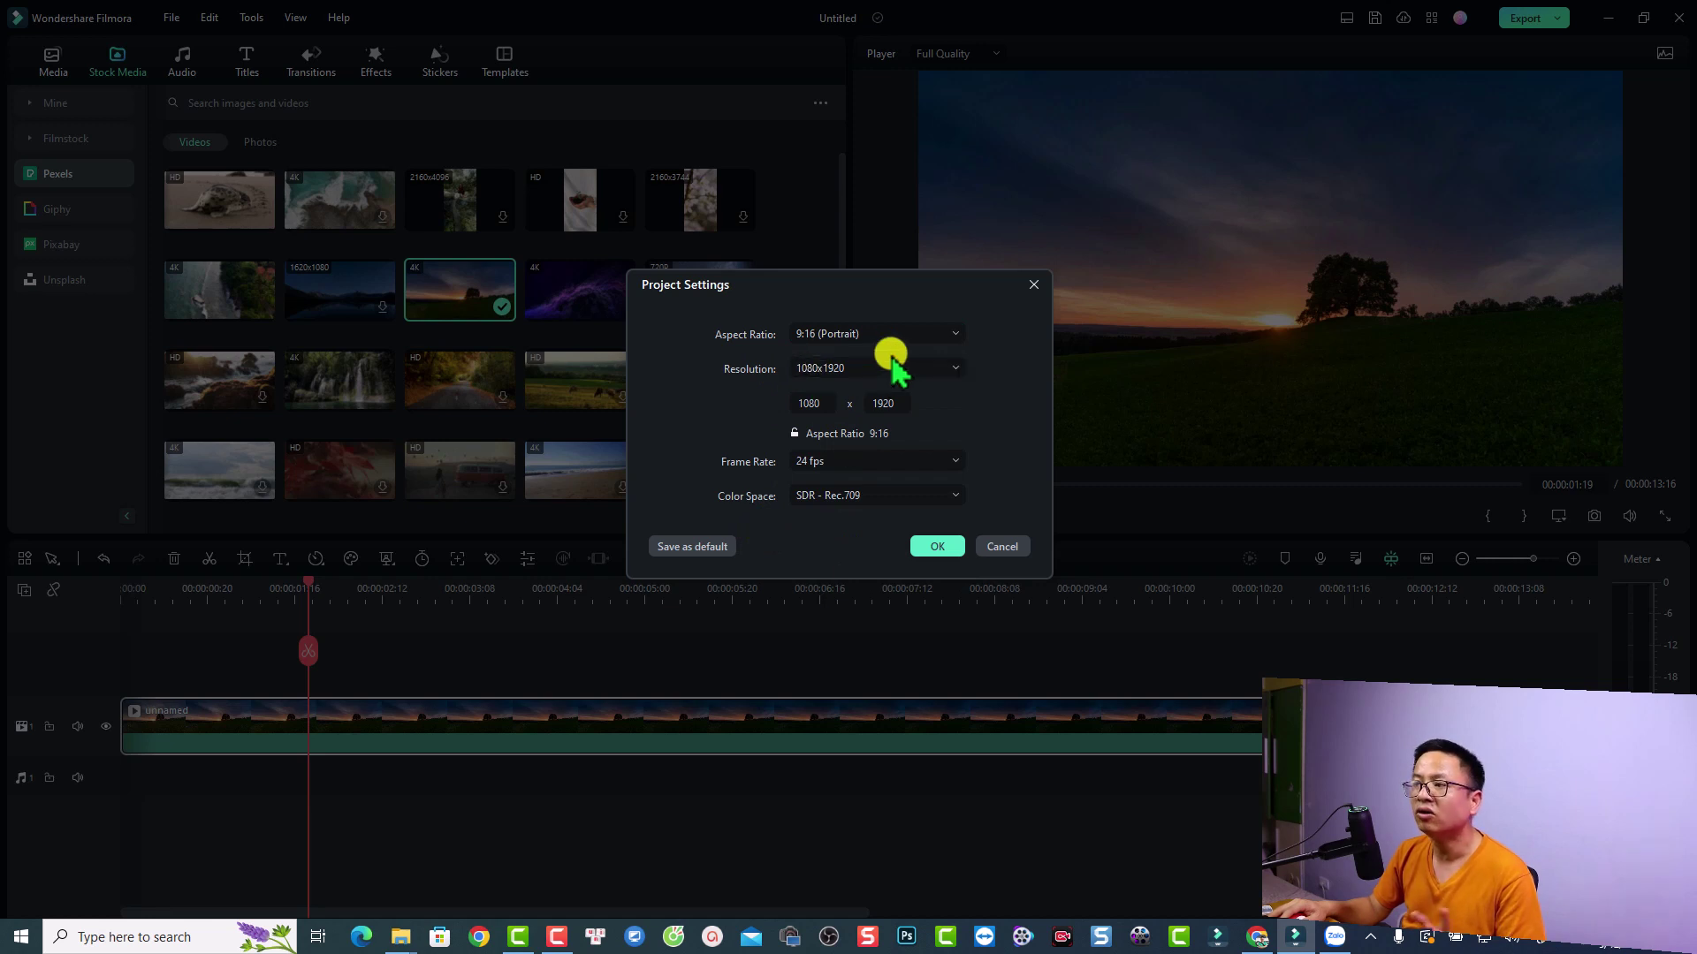
pyautogui.click(952, 366)
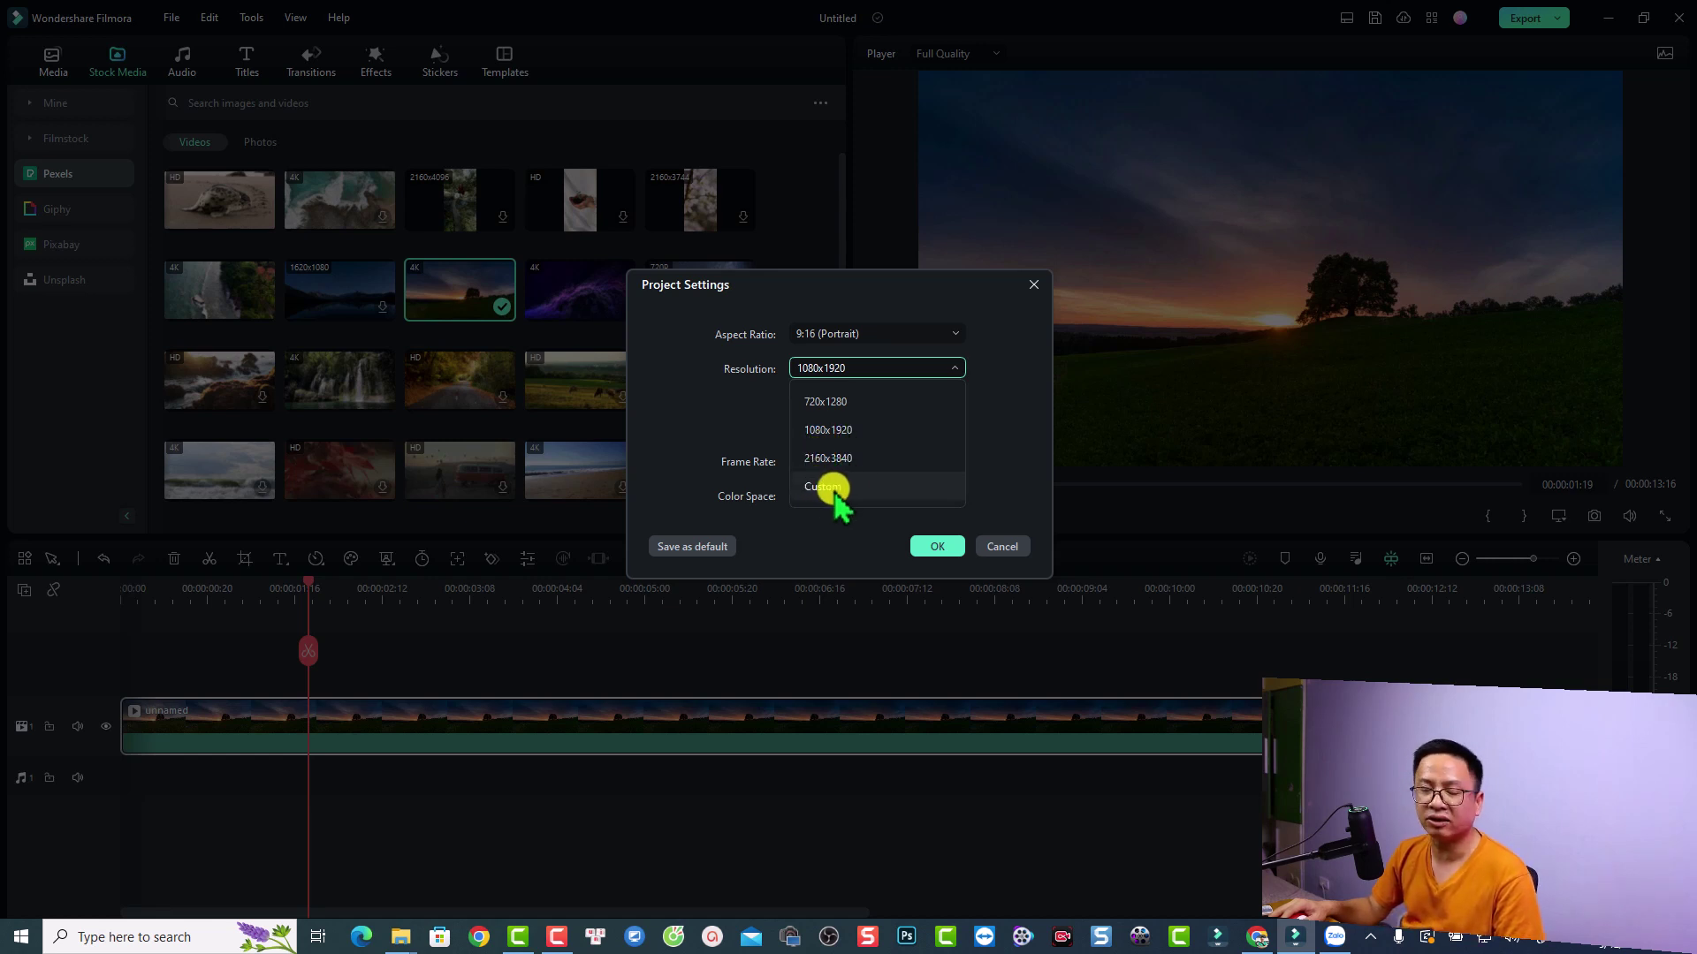
pyautogui.click(829, 432)
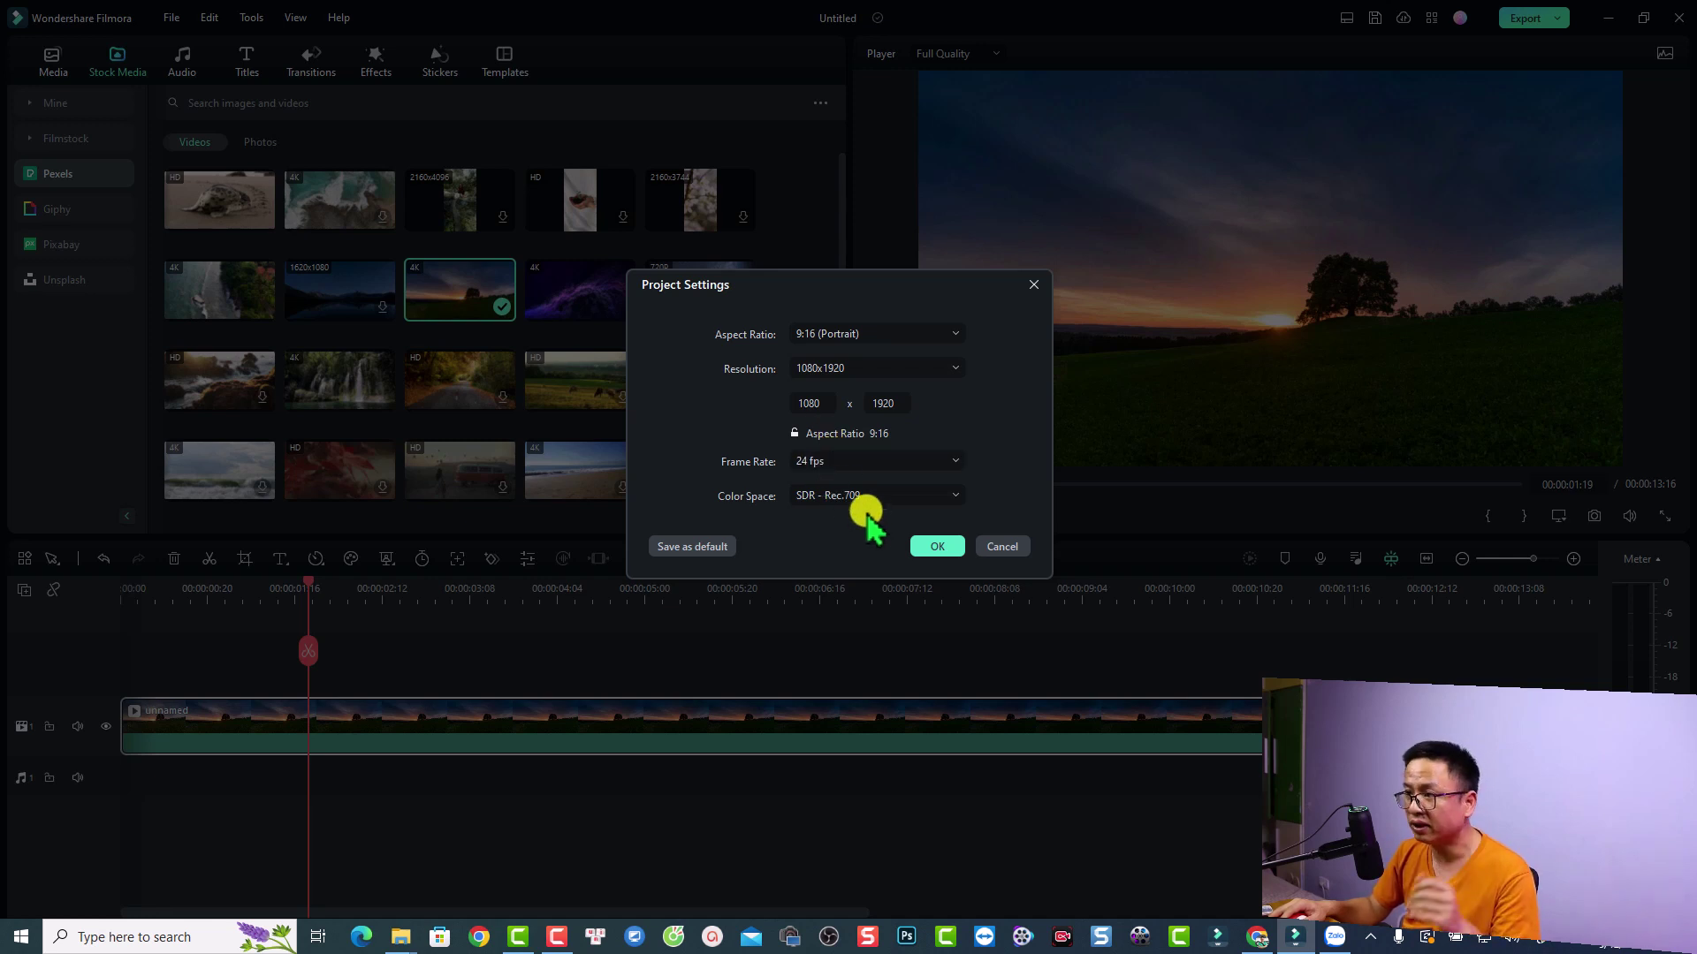
pyautogui.click(937, 547)
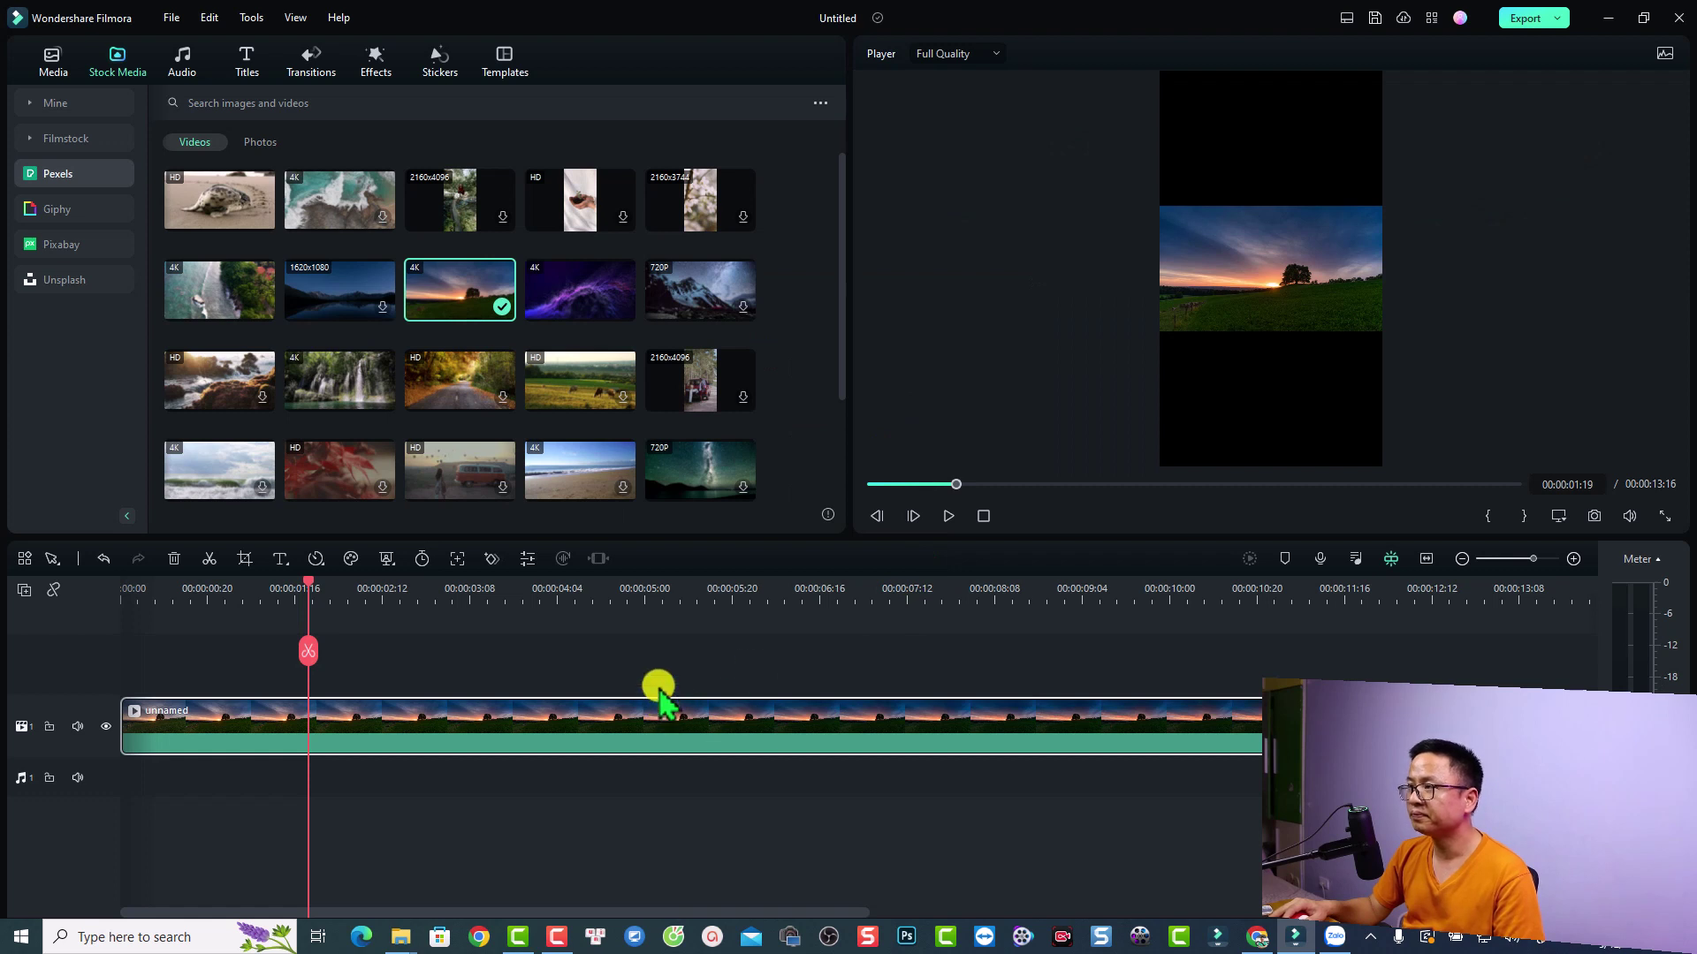
# Scale the sunset clip to fill the portrait frame and briefly play the result
pyautogui.click(1250, 265)
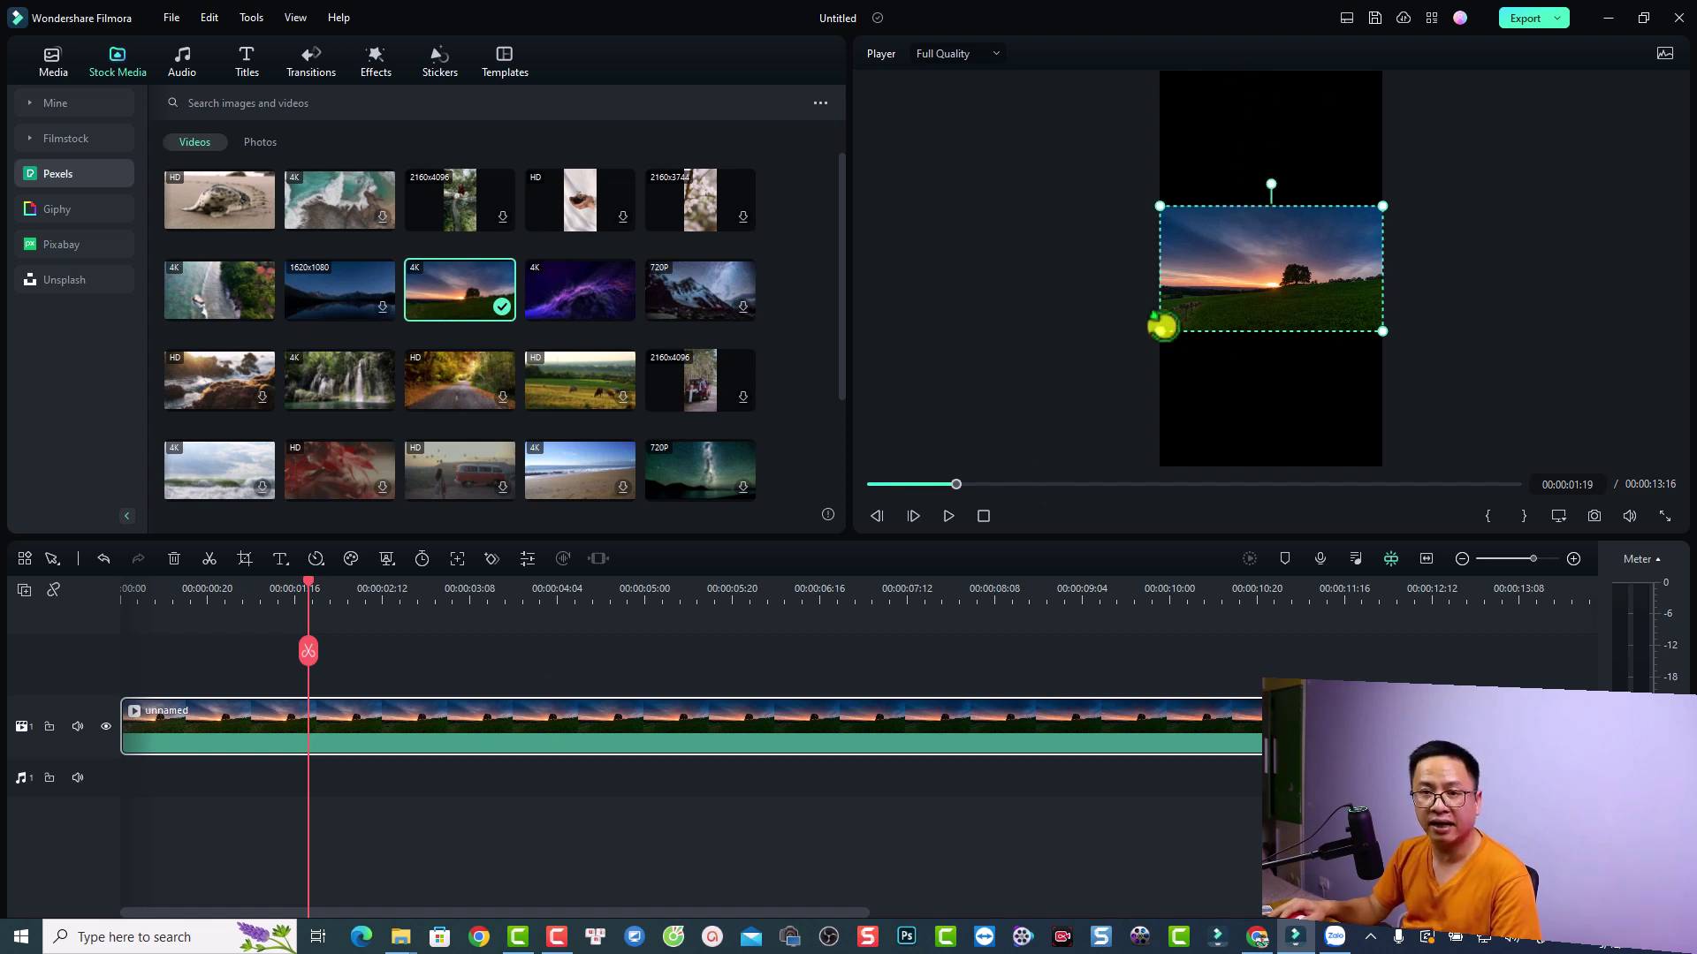
pyautogui.rightClick(349, 708)
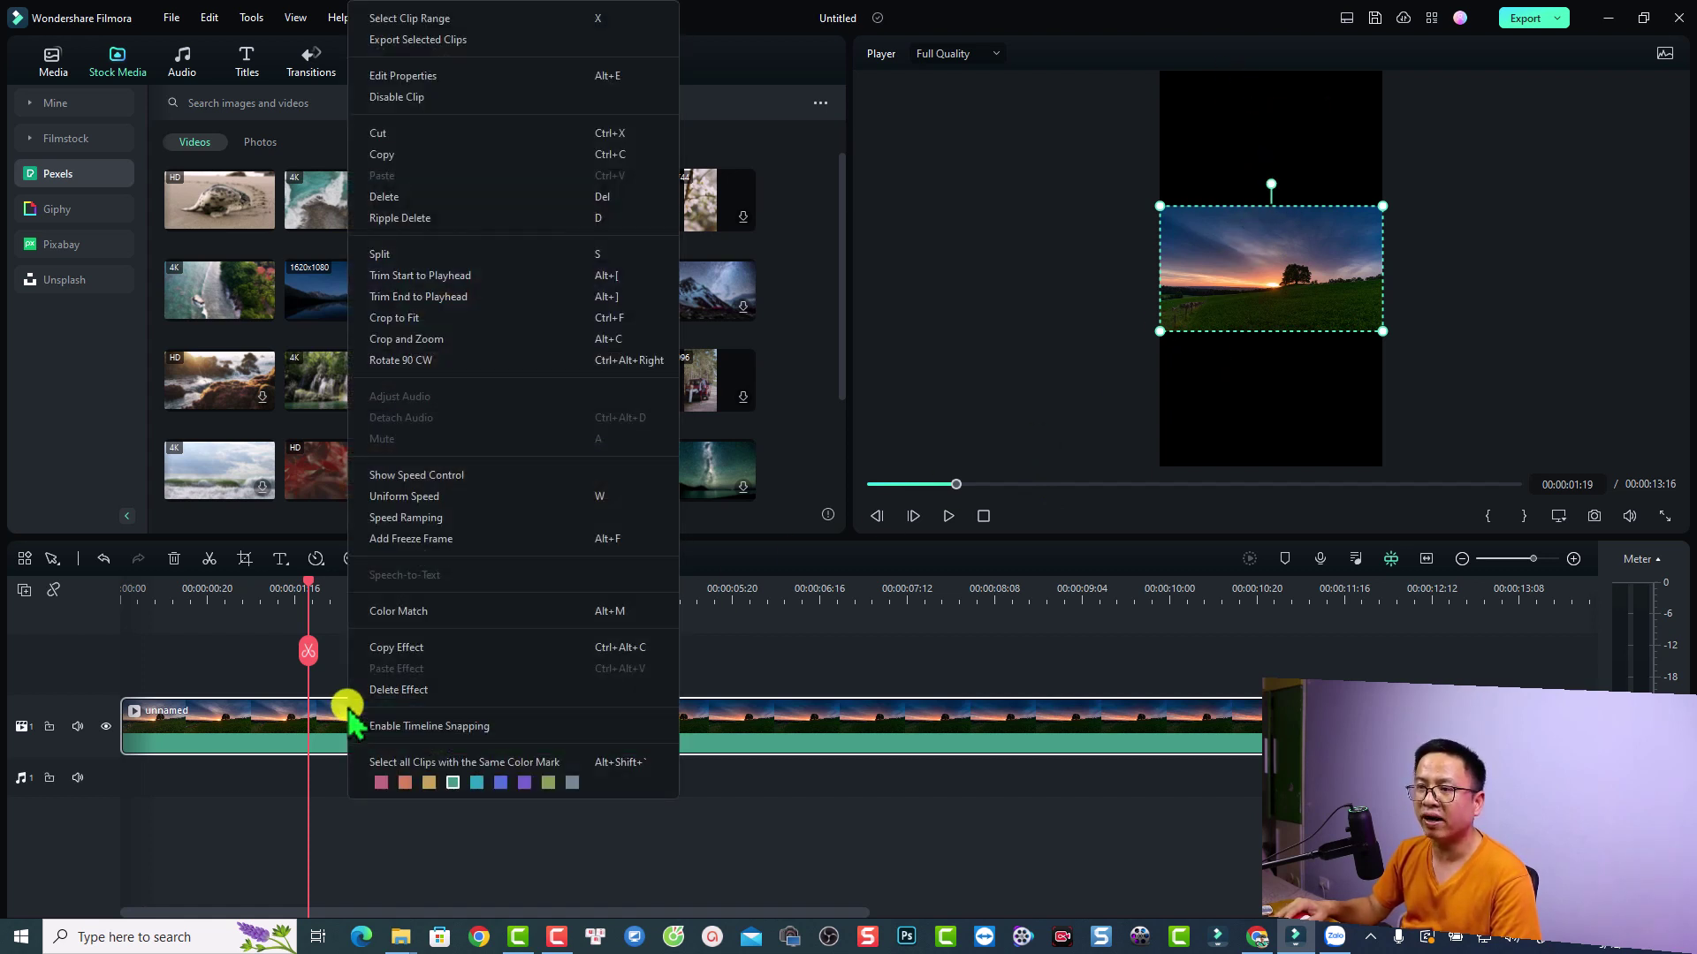
pyautogui.click(901, 379)
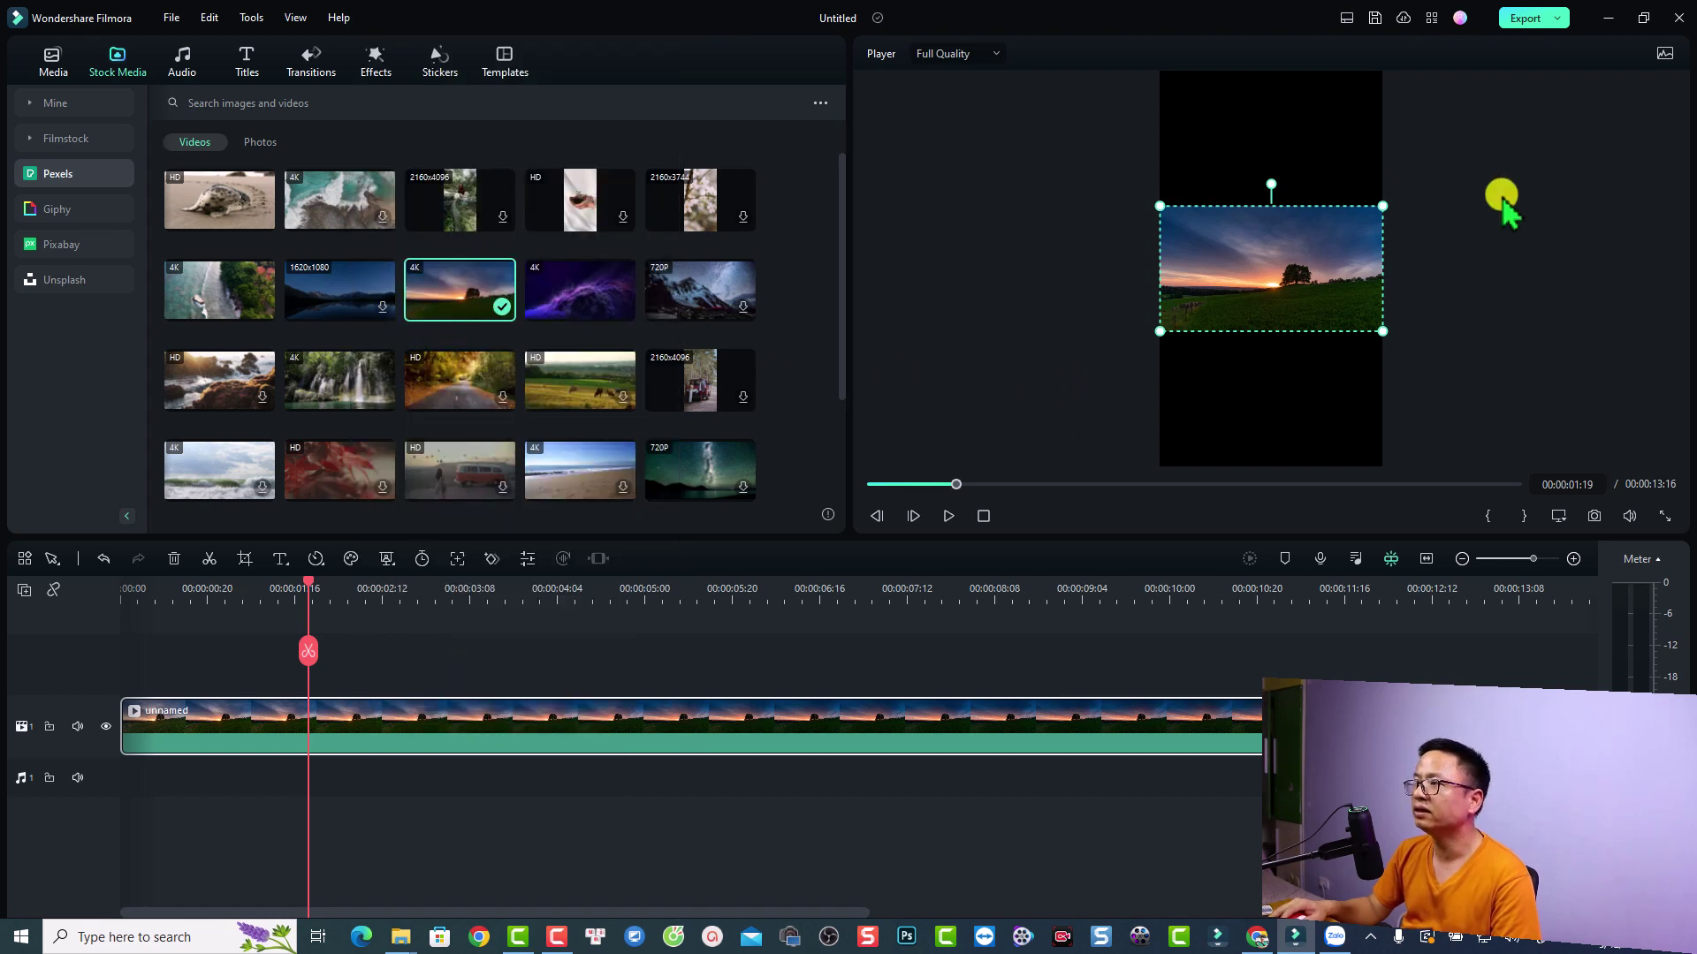
pyautogui.hotkey('ctrl', 'F5')
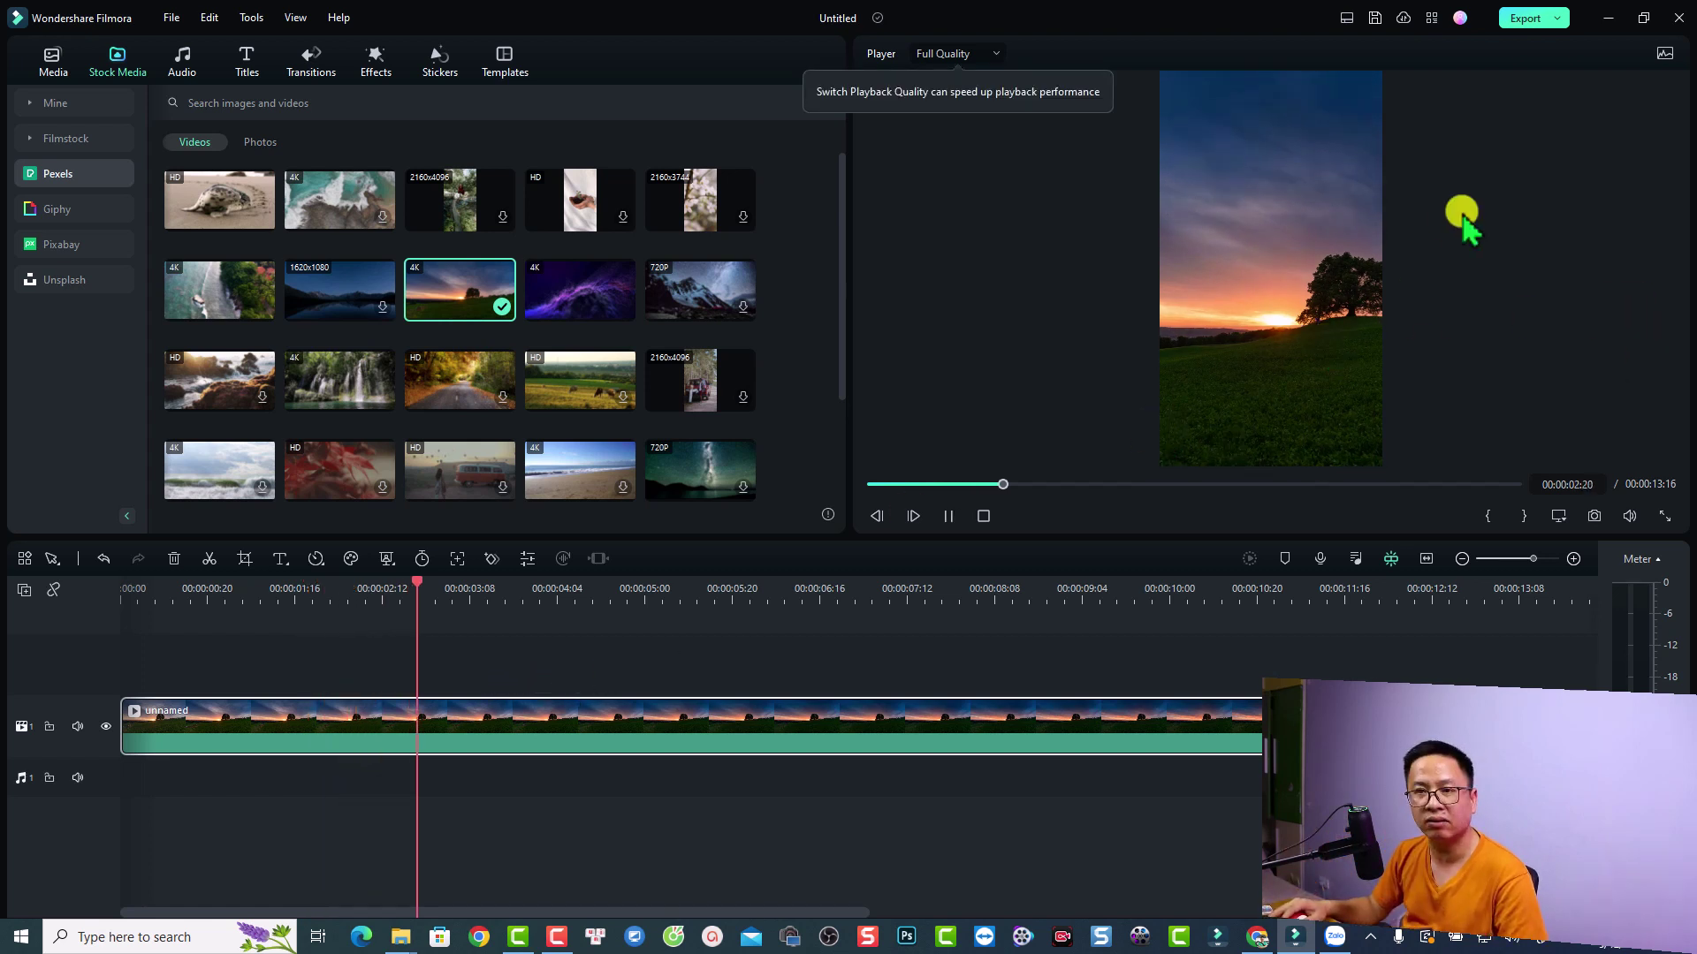
pyautogui.press('space')
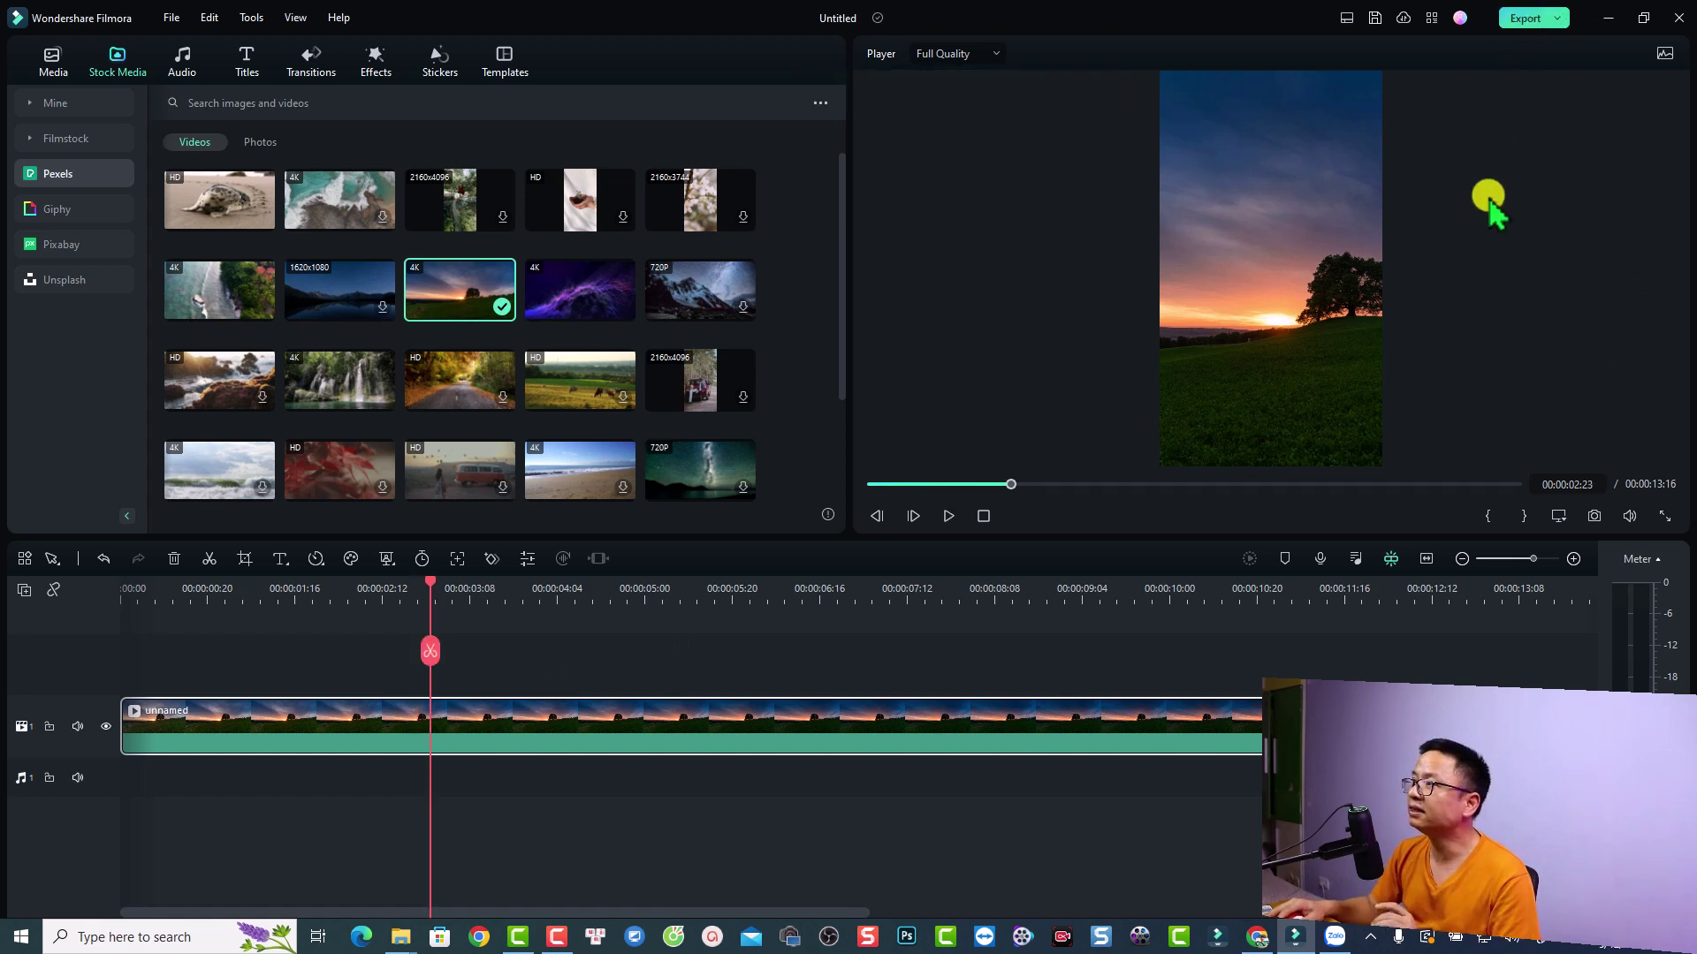
# Start another local export of the project with the preset Match to project settings
pyautogui.hotkey('ctrl', 'e')
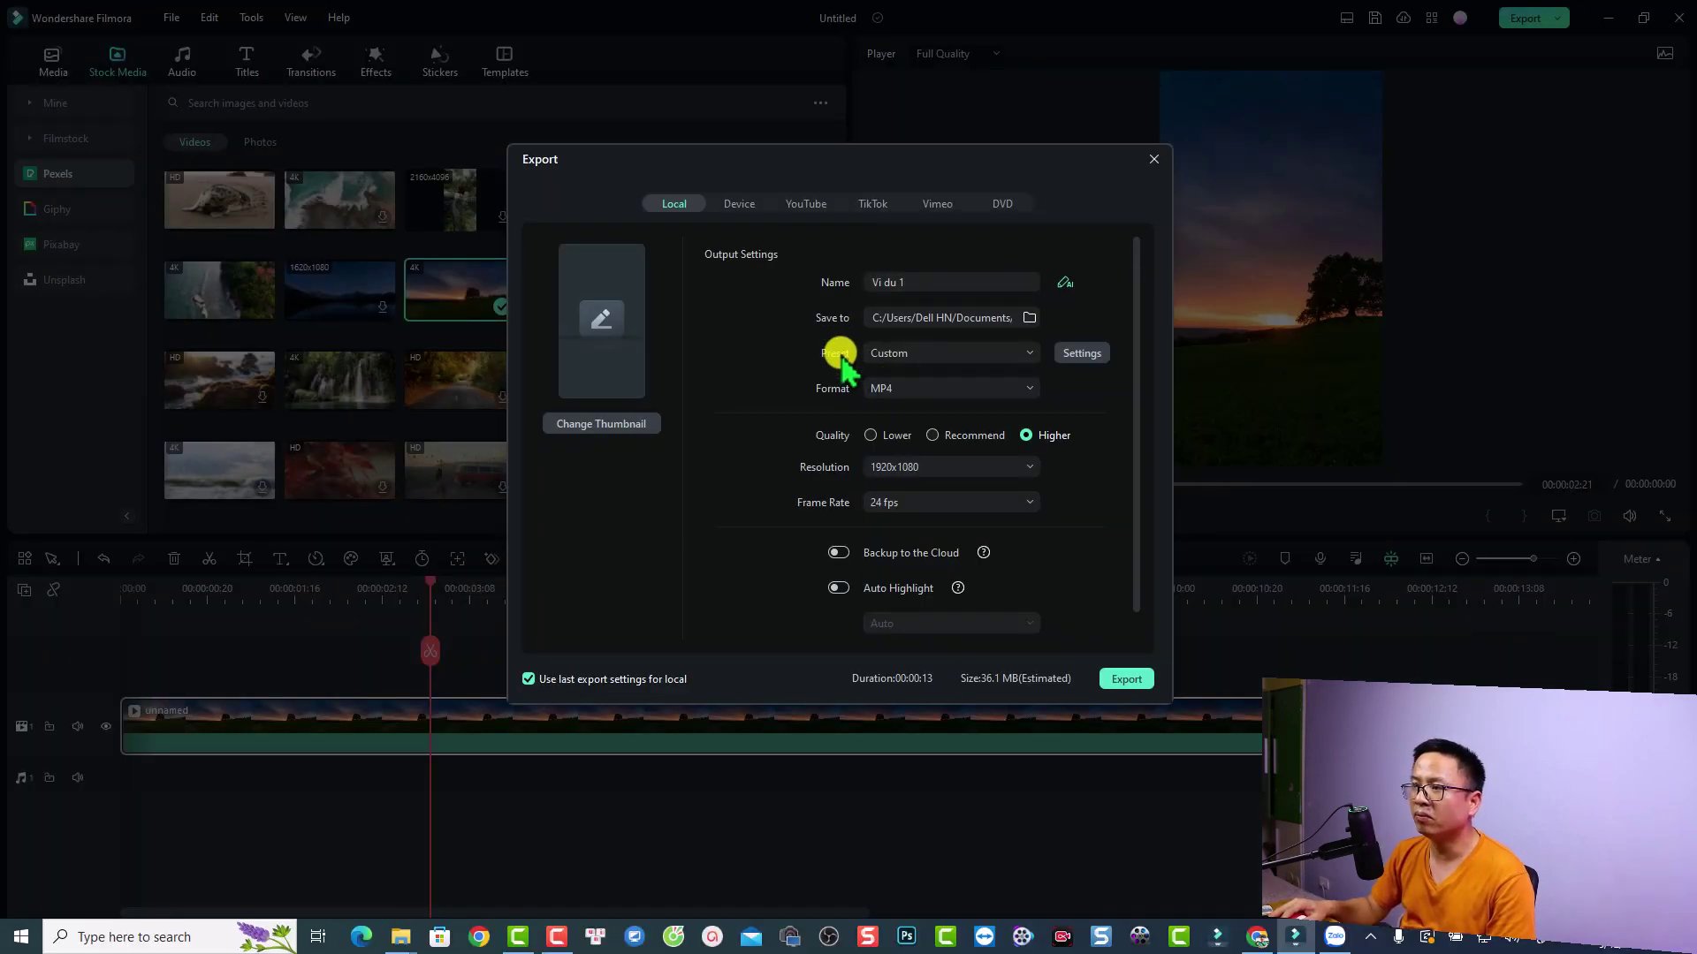
pyautogui.click(958, 354)
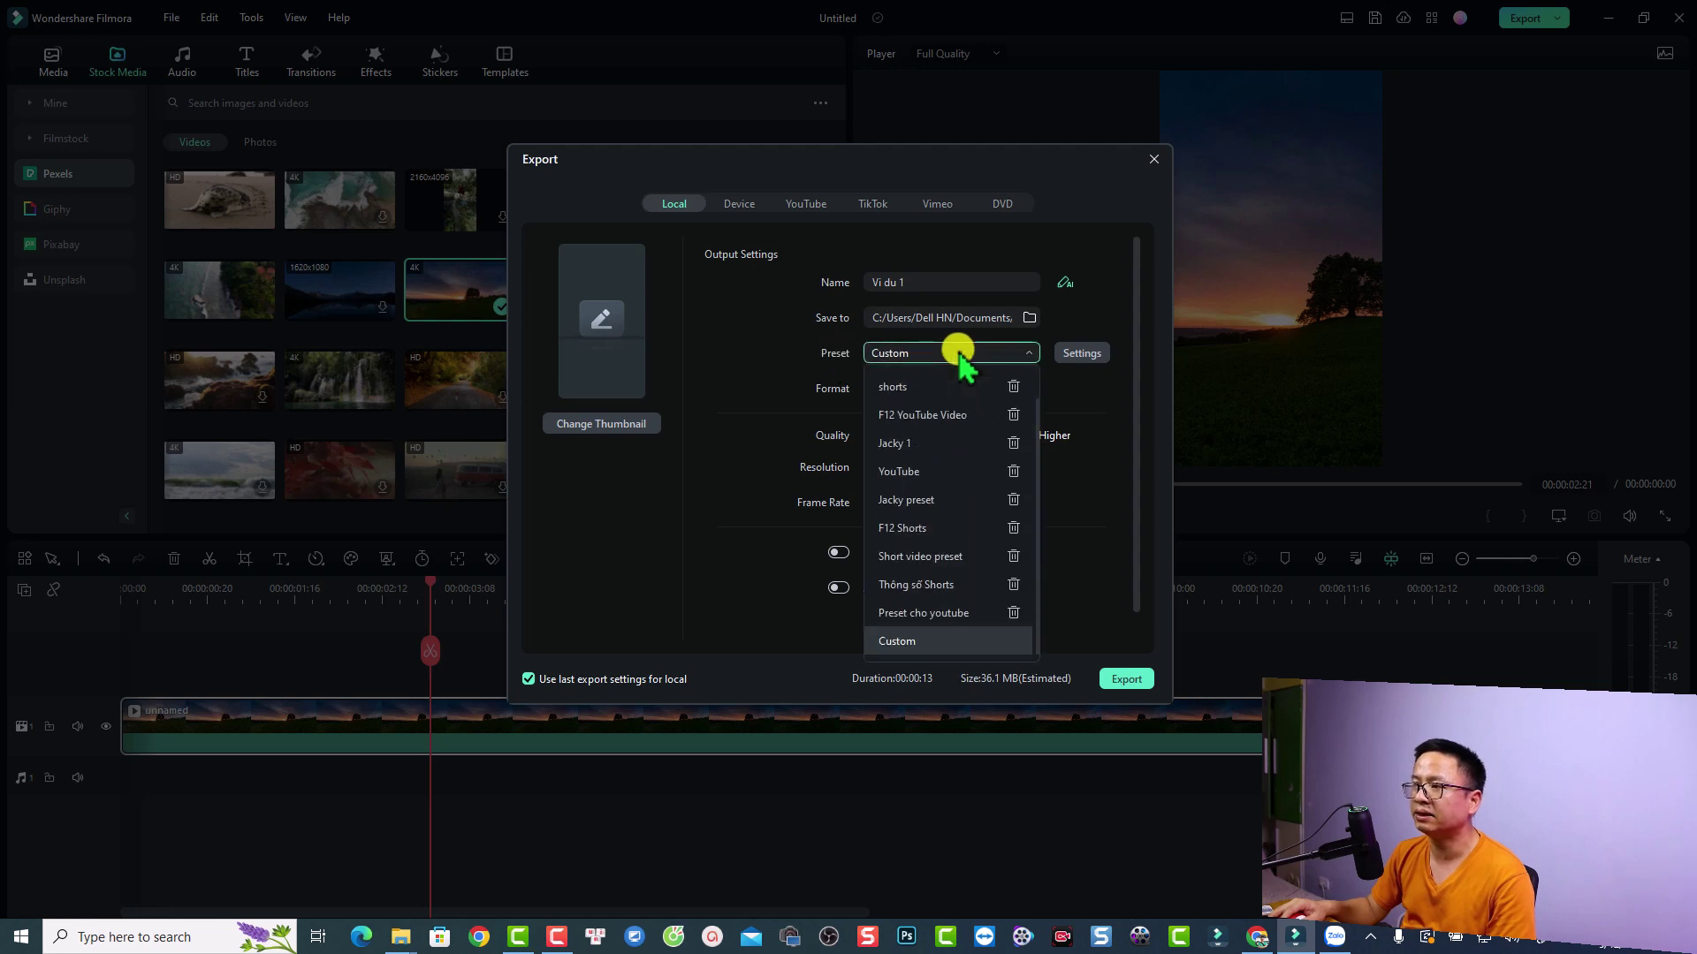
pyautogui.scroll(1, 936, 402)
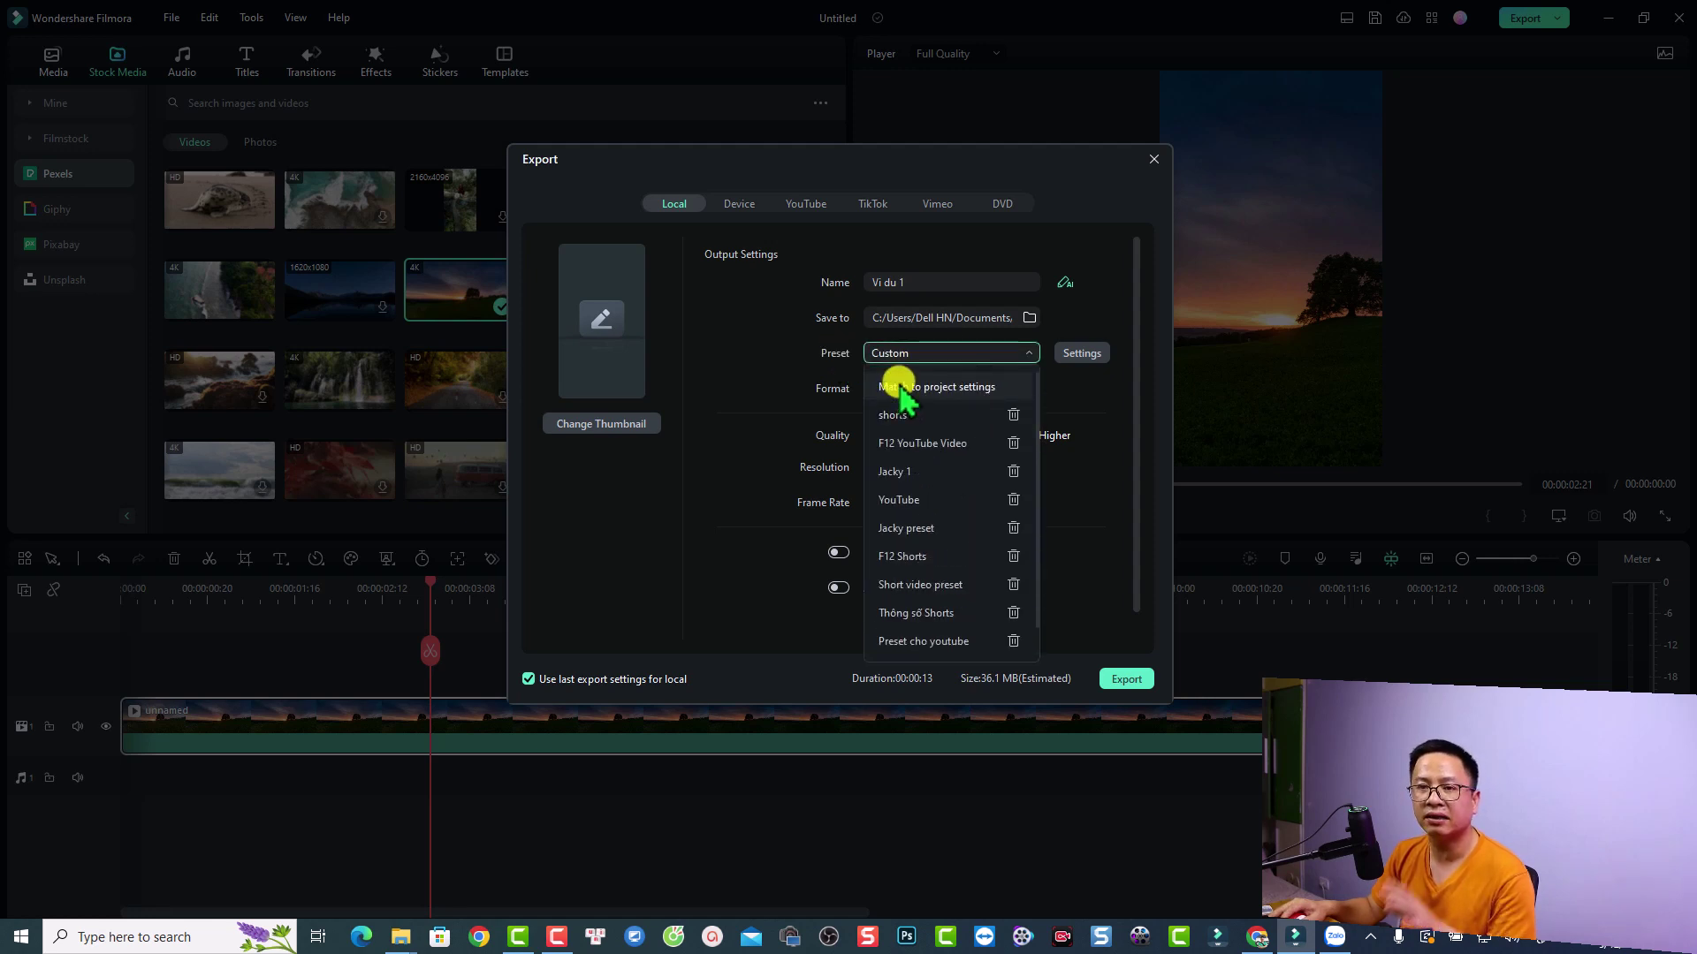
pyautogui.click(900, 389)
# Change the output file name to "Vi du 2"
pyautogui.click(924, 283)
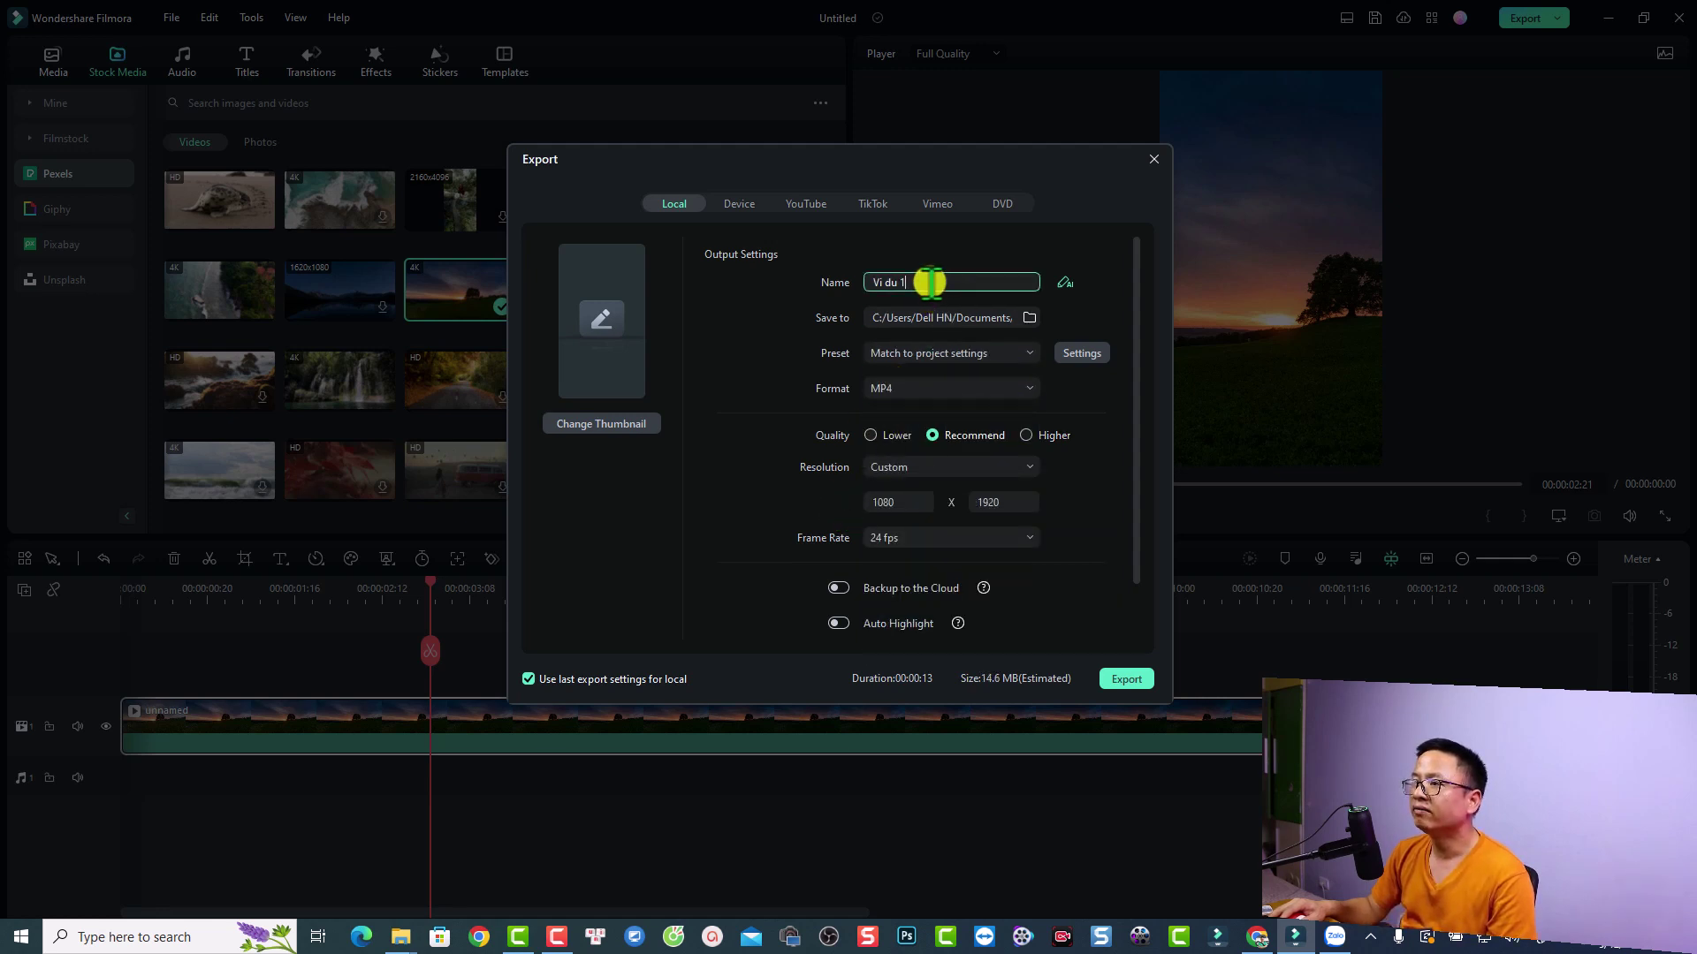
pyautogui.click(925, 283)
pyautogui.press('BackSpace')
pyautogui.write('2')
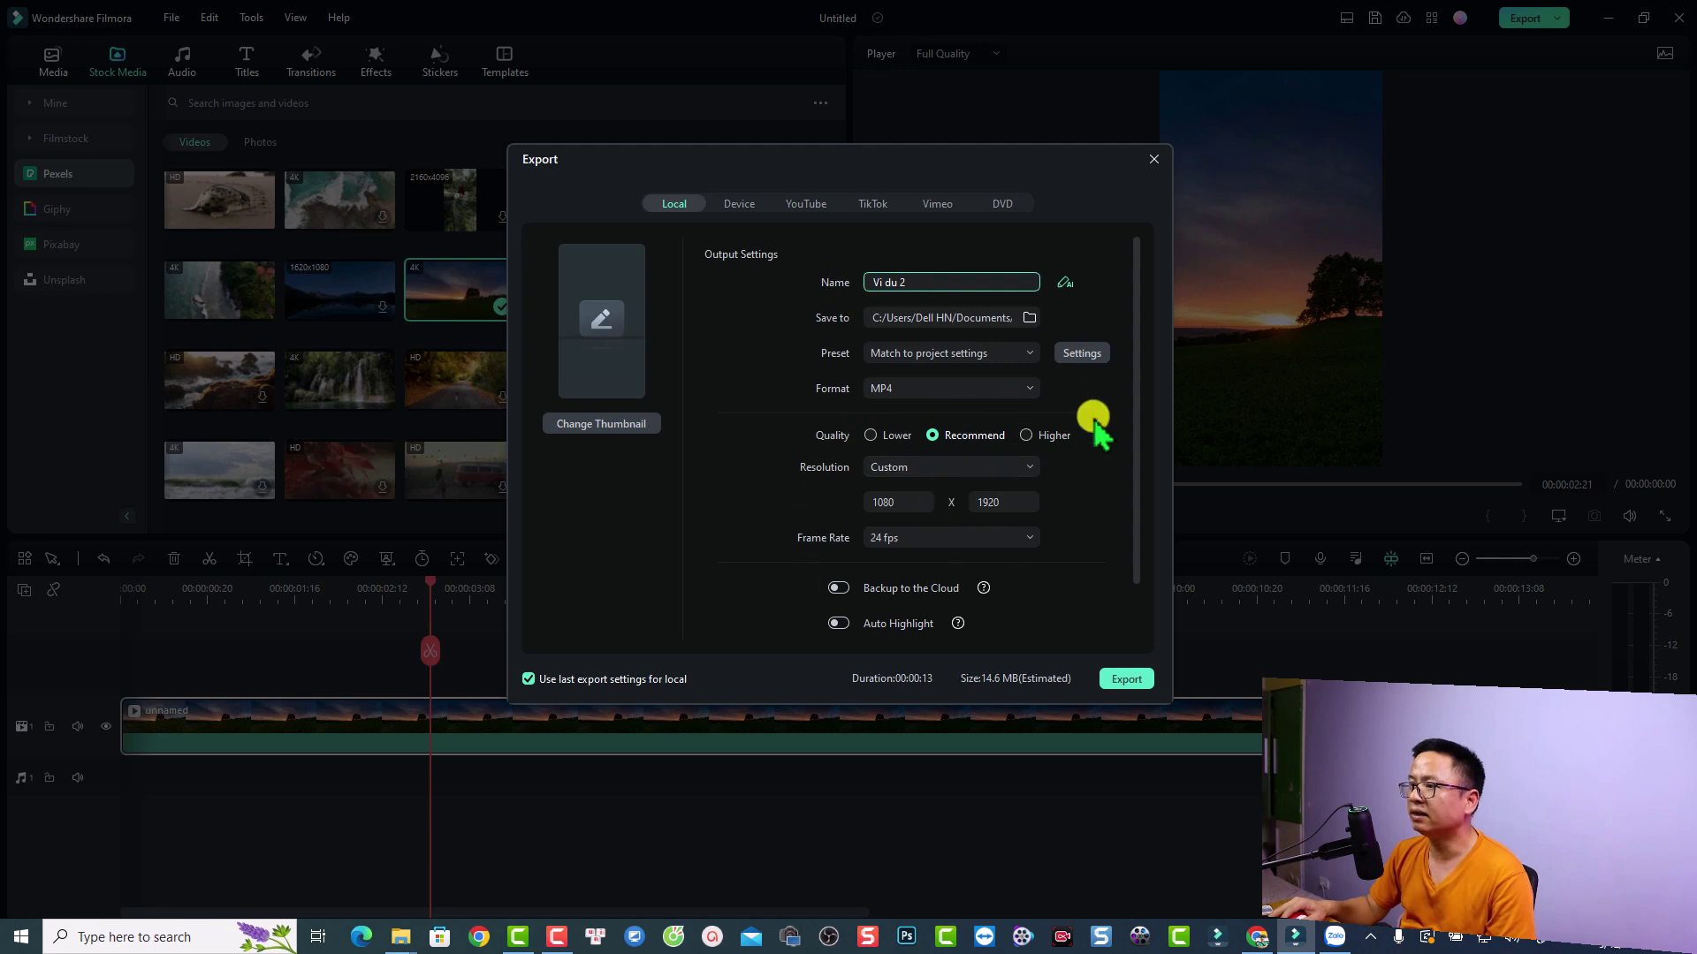
# Set the export bitrate mode to CBR (Constant Bitrate) and the bit rate to 20000 kbps, and export the video
pyautogui.click(1082, 354)
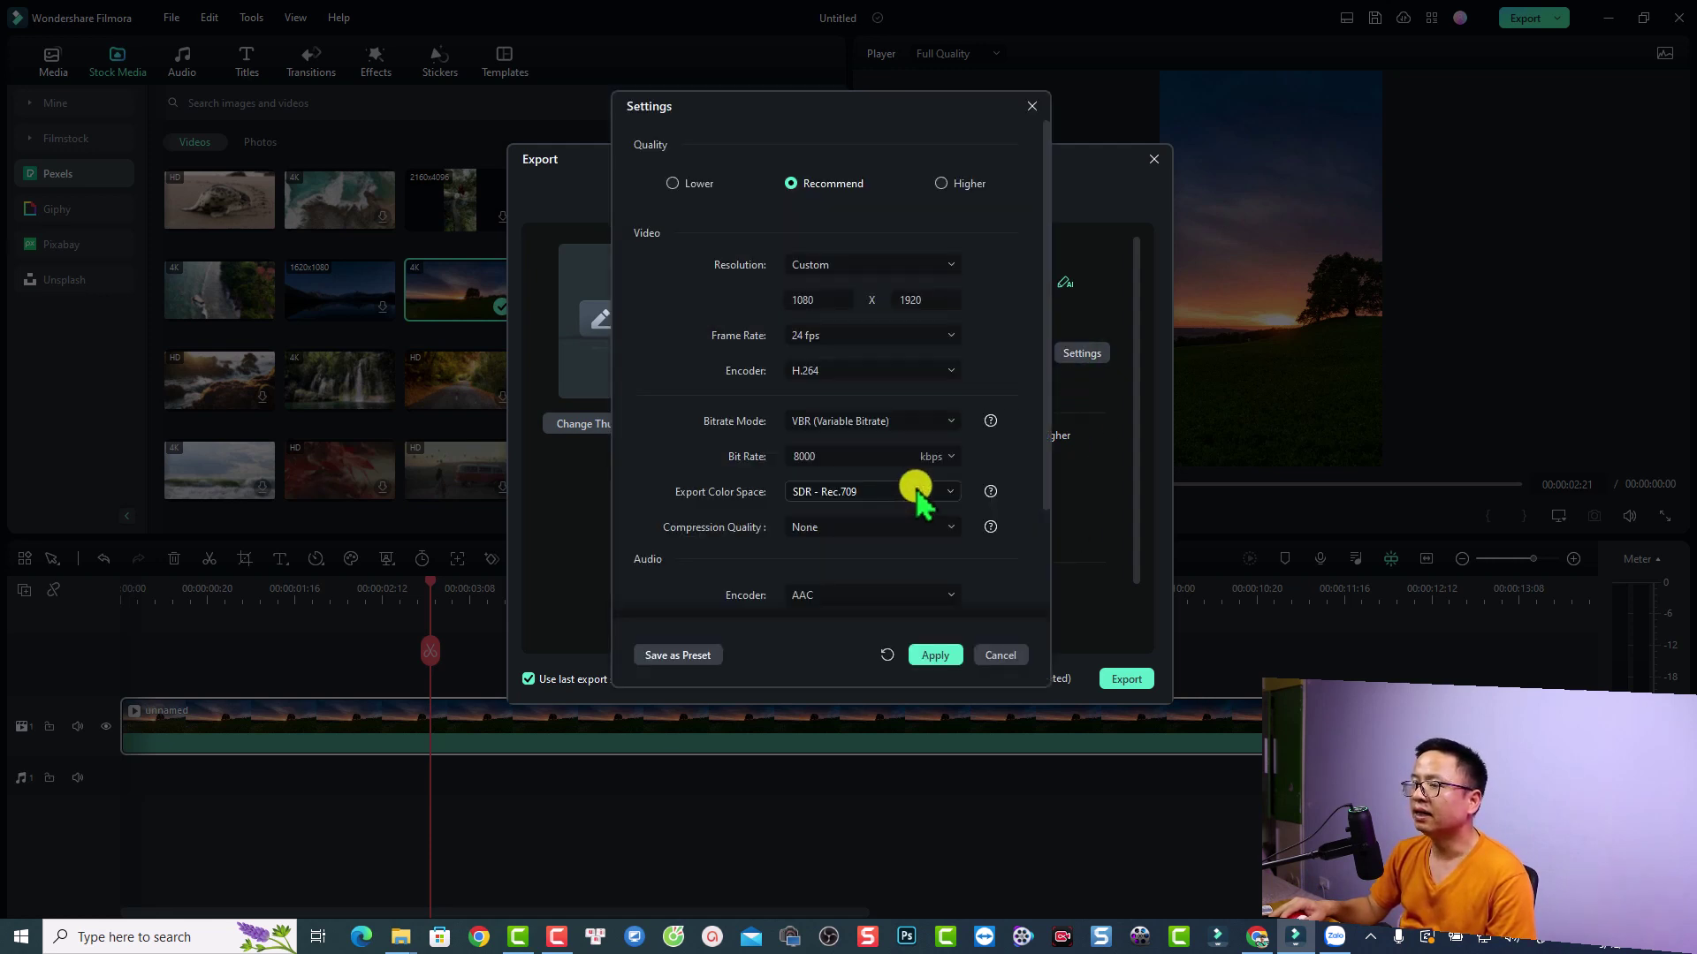
pyautogui.doubleClick(810, 455)
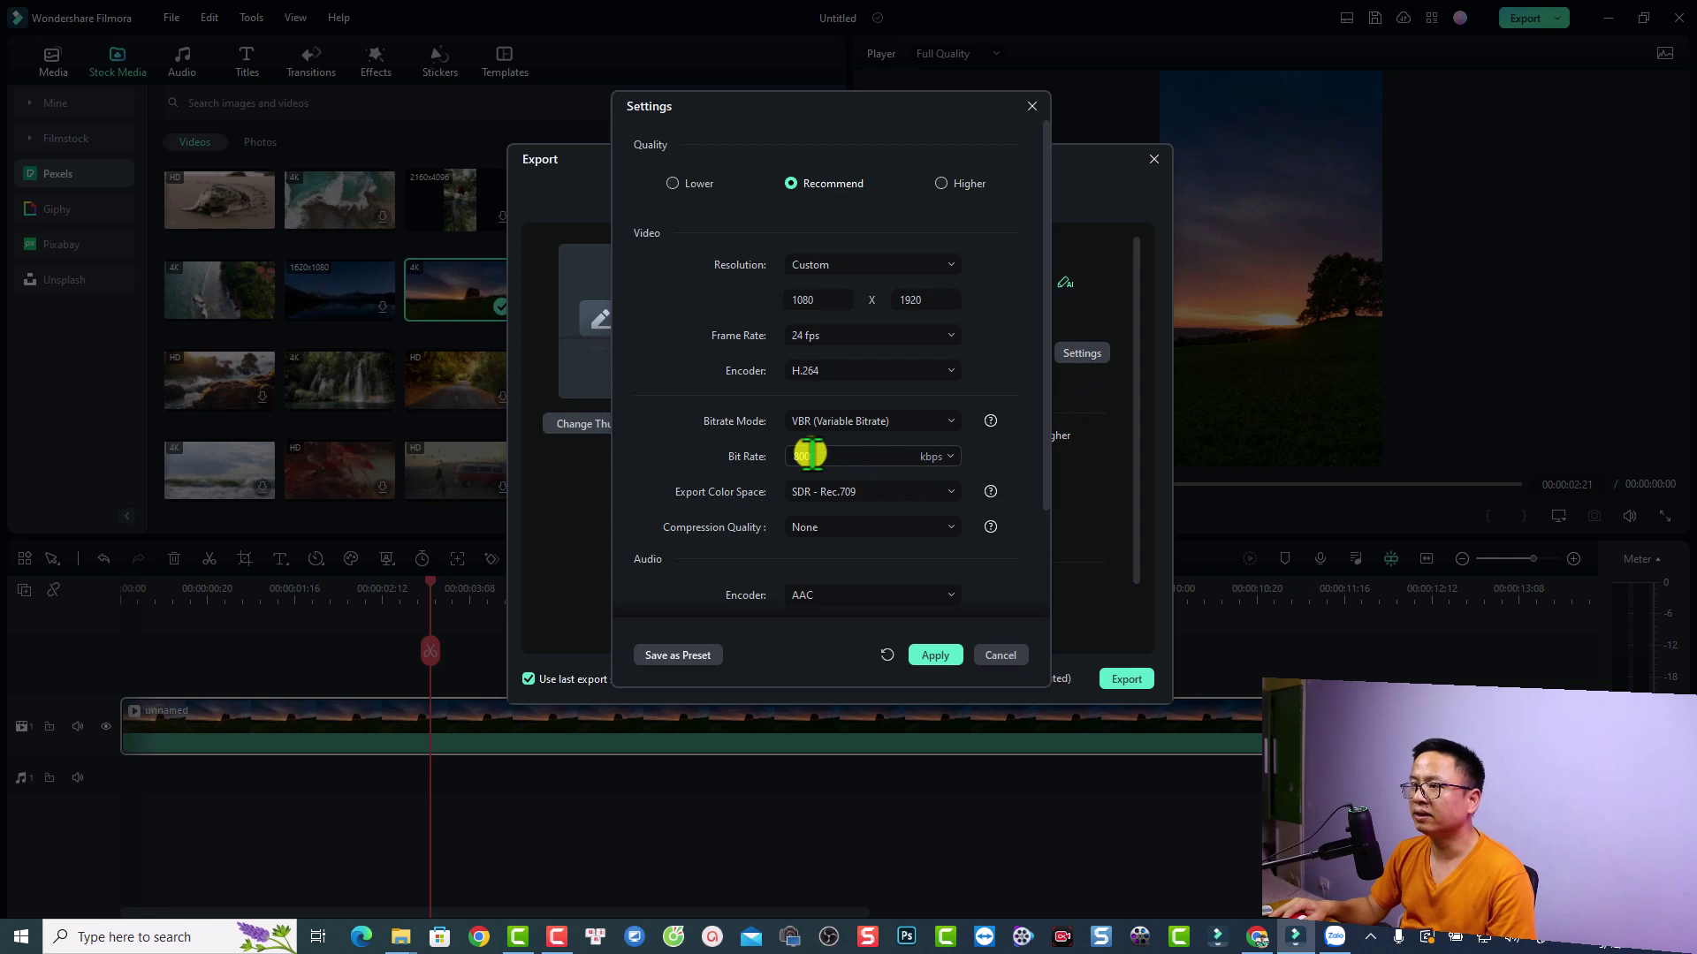
pyautogui.click(878, 420)
pyautogui.click(840, 484)
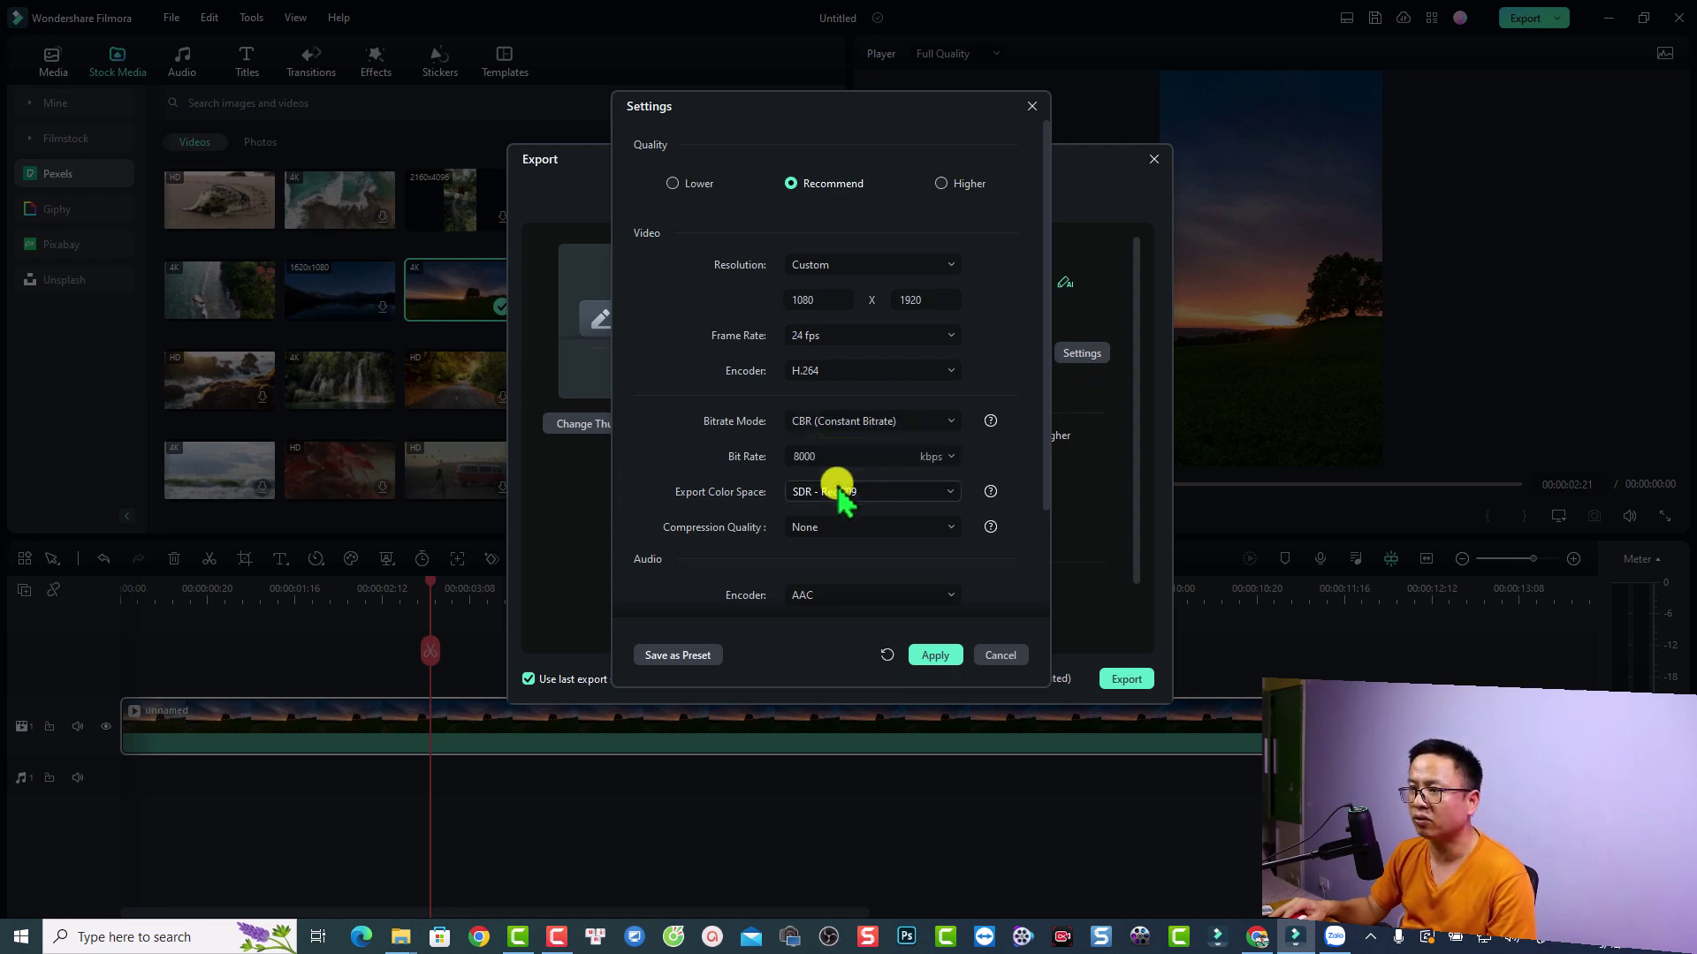
pyautogui.click(955, 456)
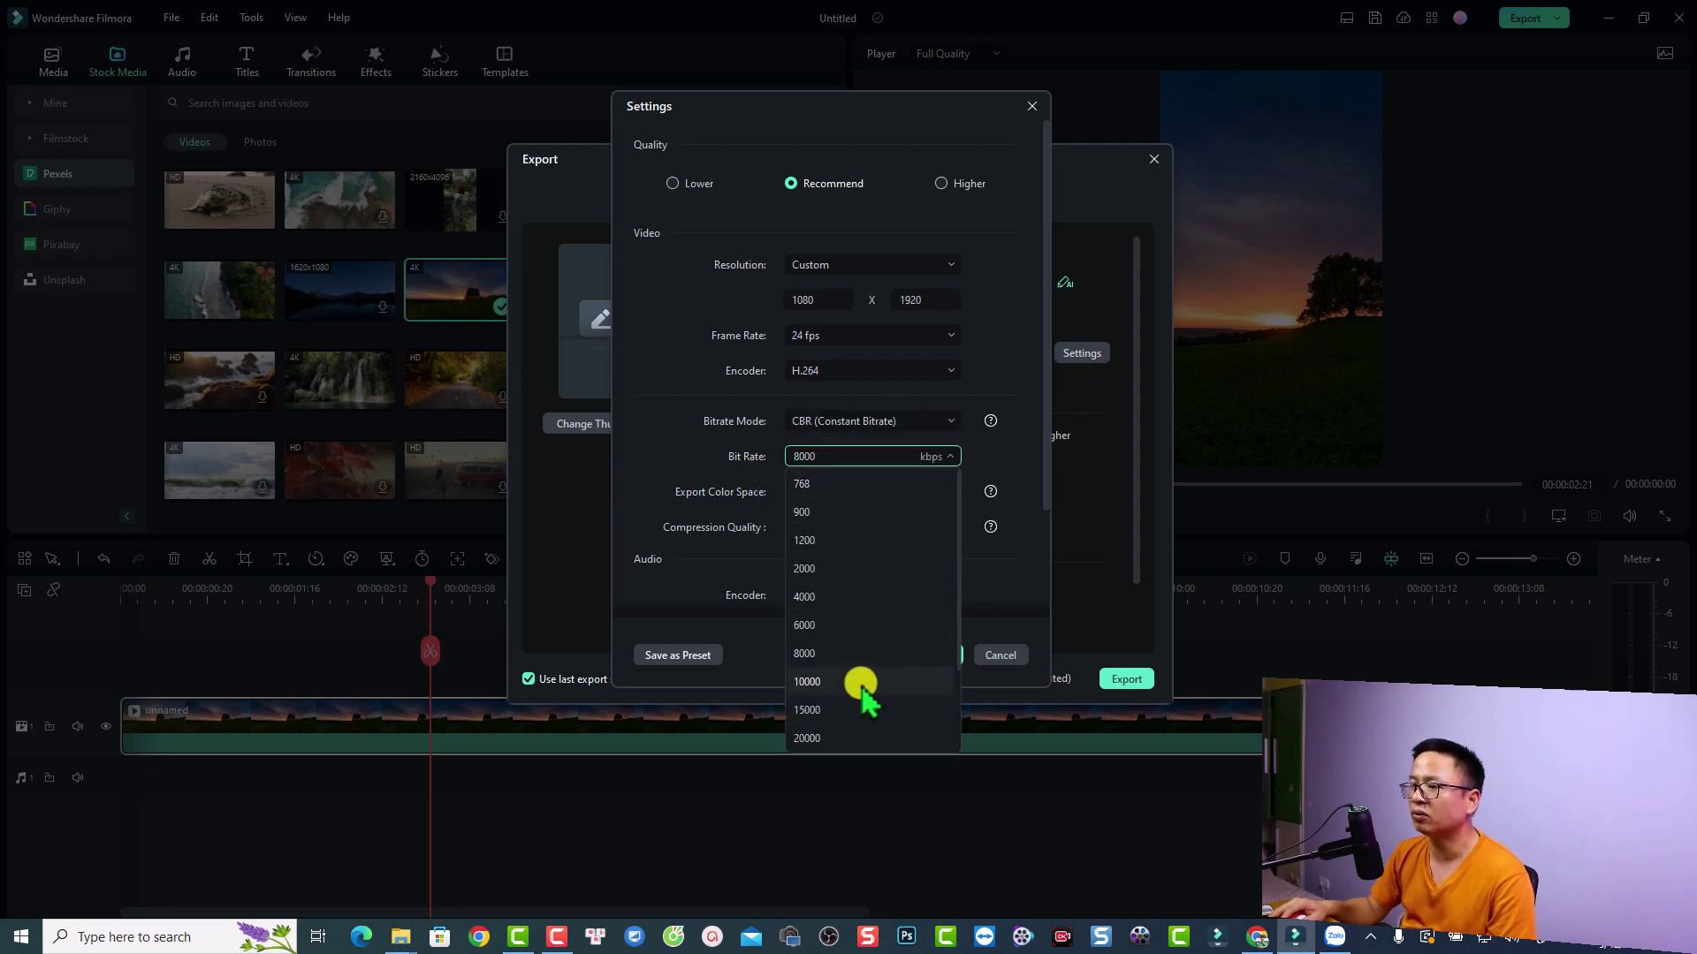
pyautogui.click(836, 731)
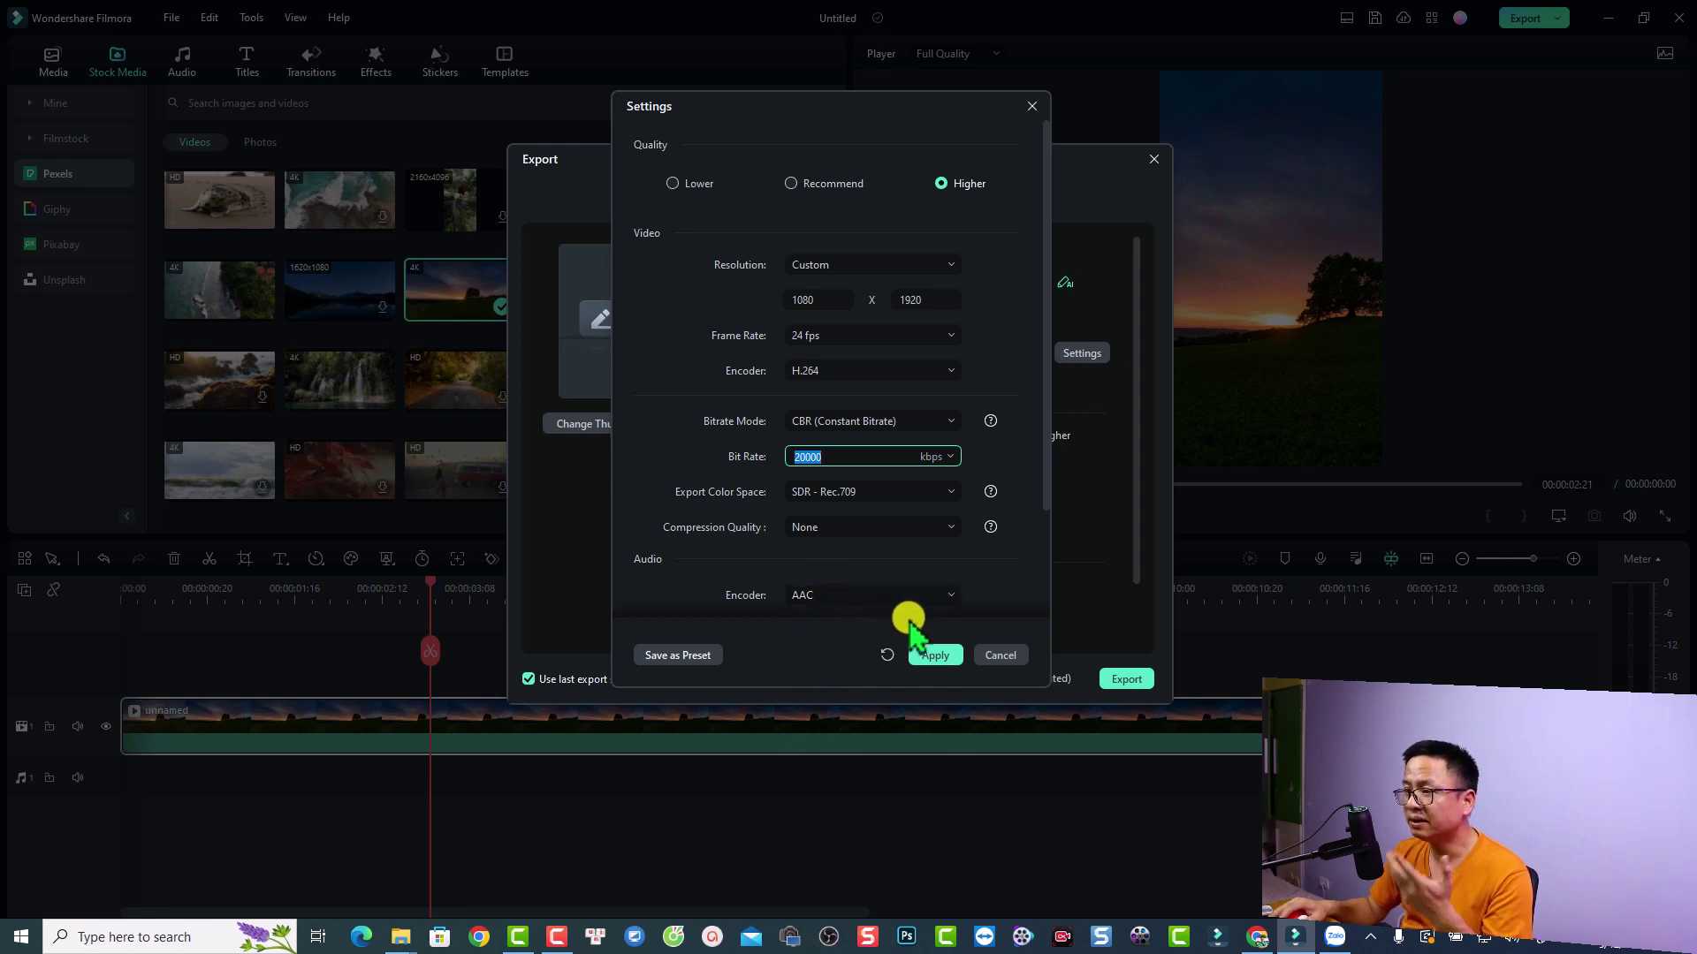
pyautogui.click(930, 655)
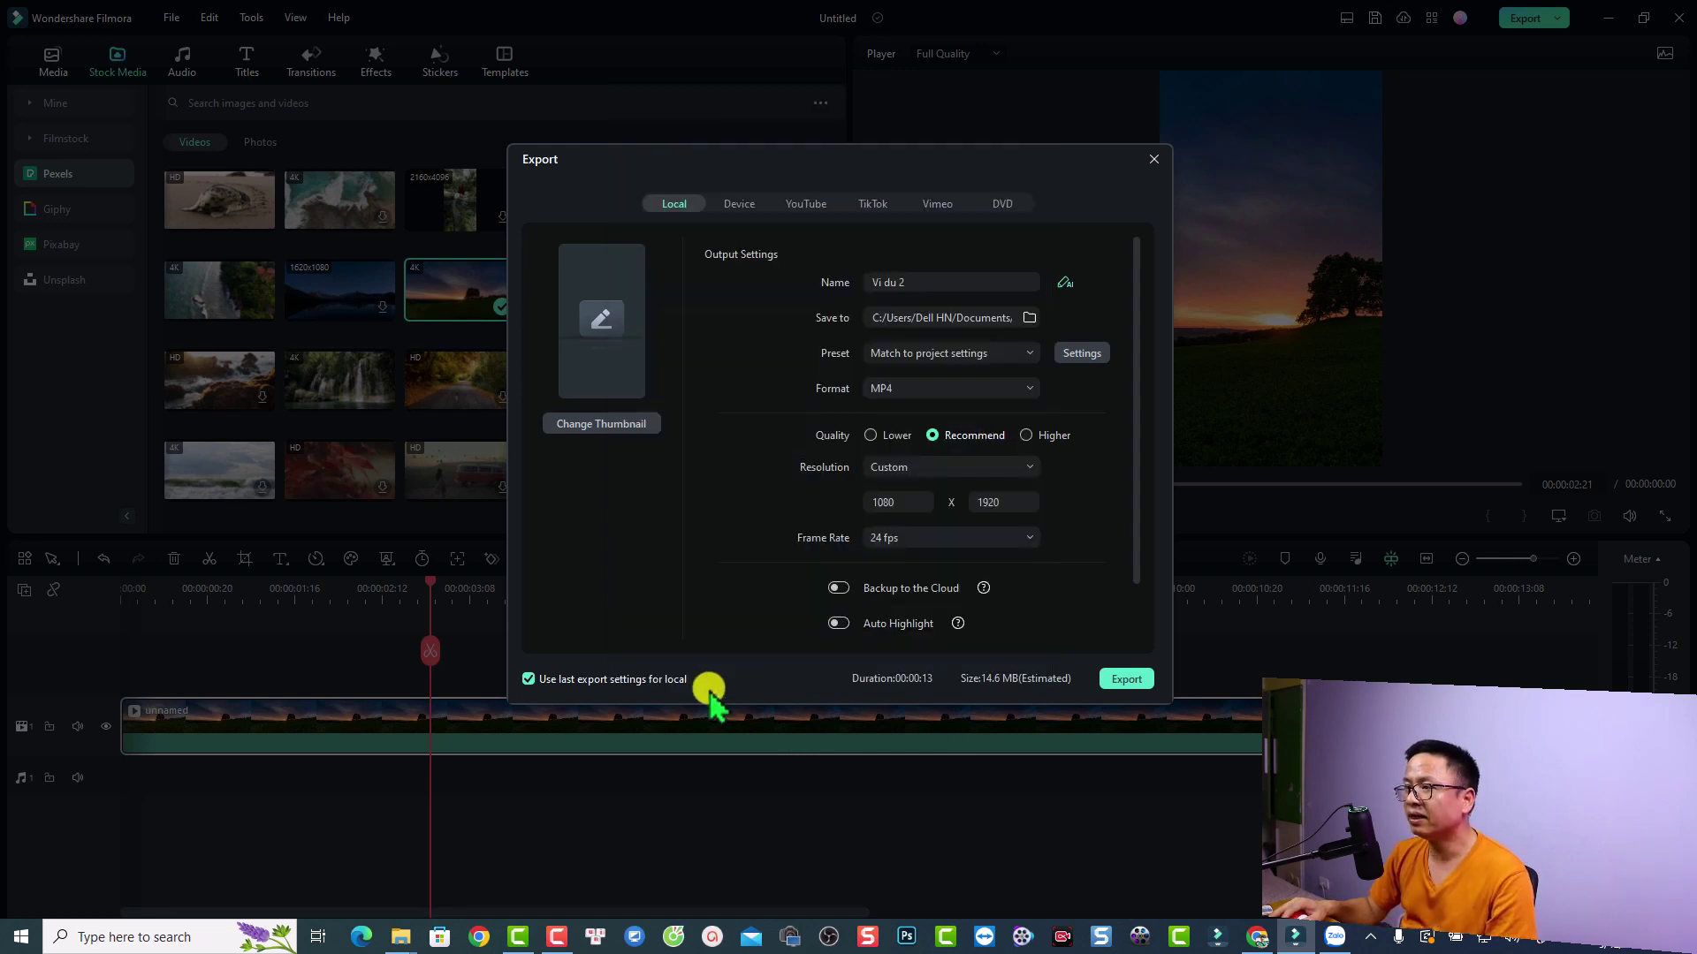
pyautogui.click(1127, 678)
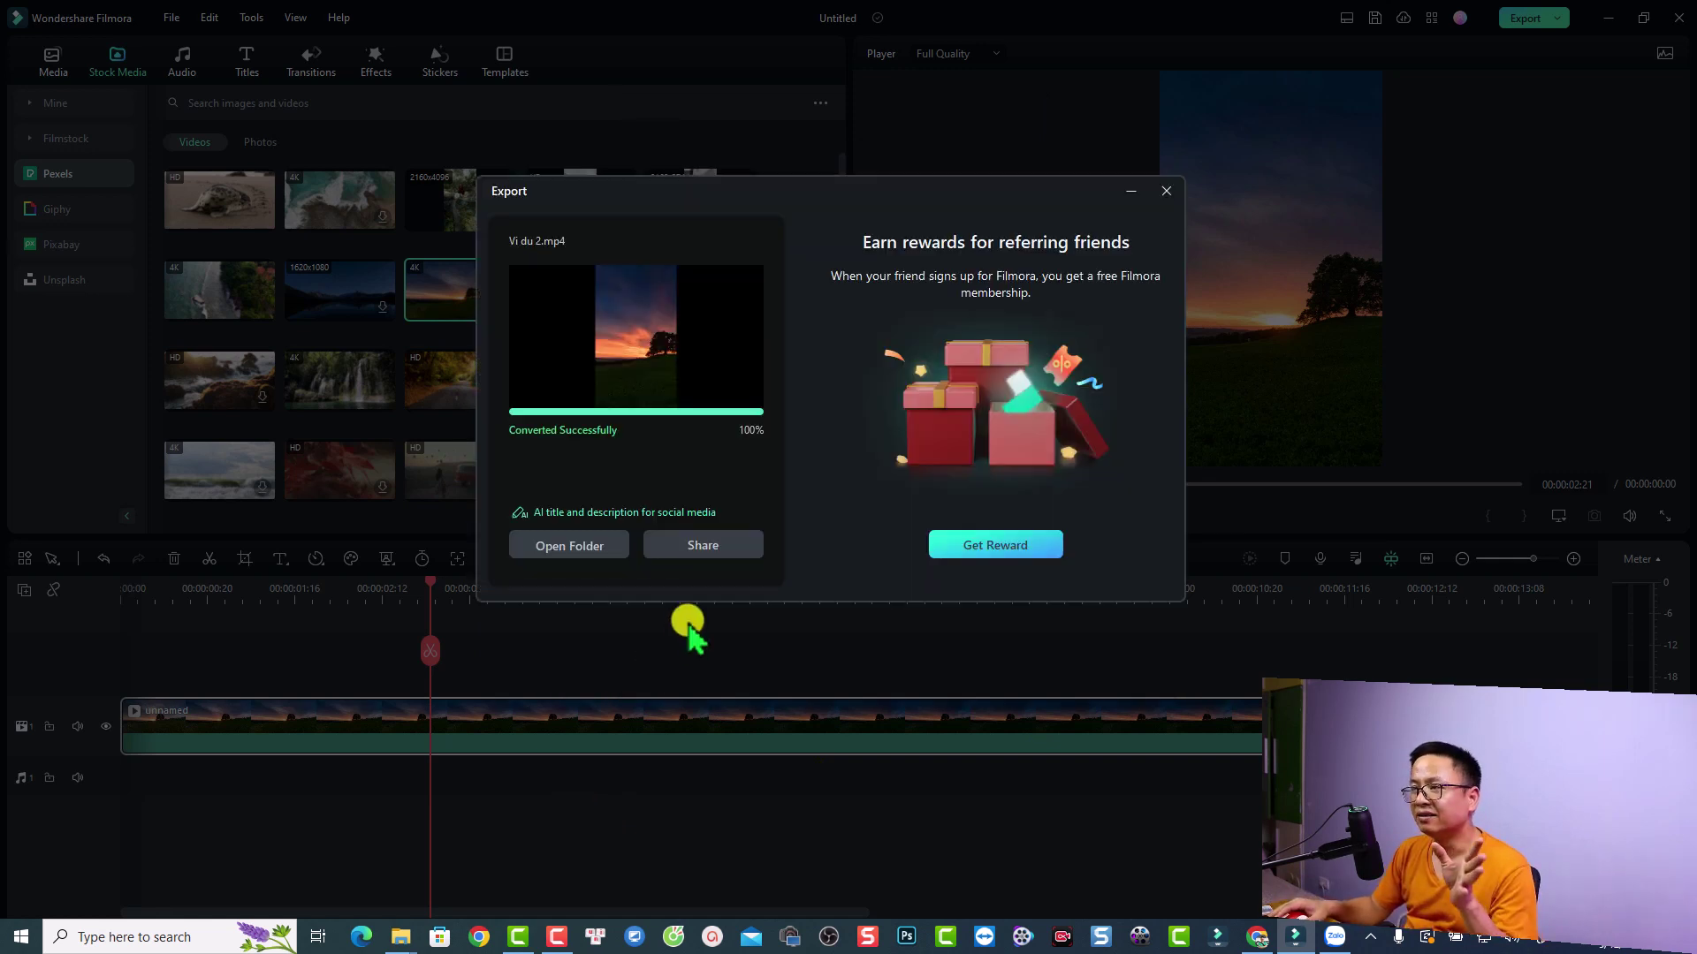
# Open the export's output folder and play the Vi du 2 video, closing the player and returning to the editor
pyautogui.click(568, 545)
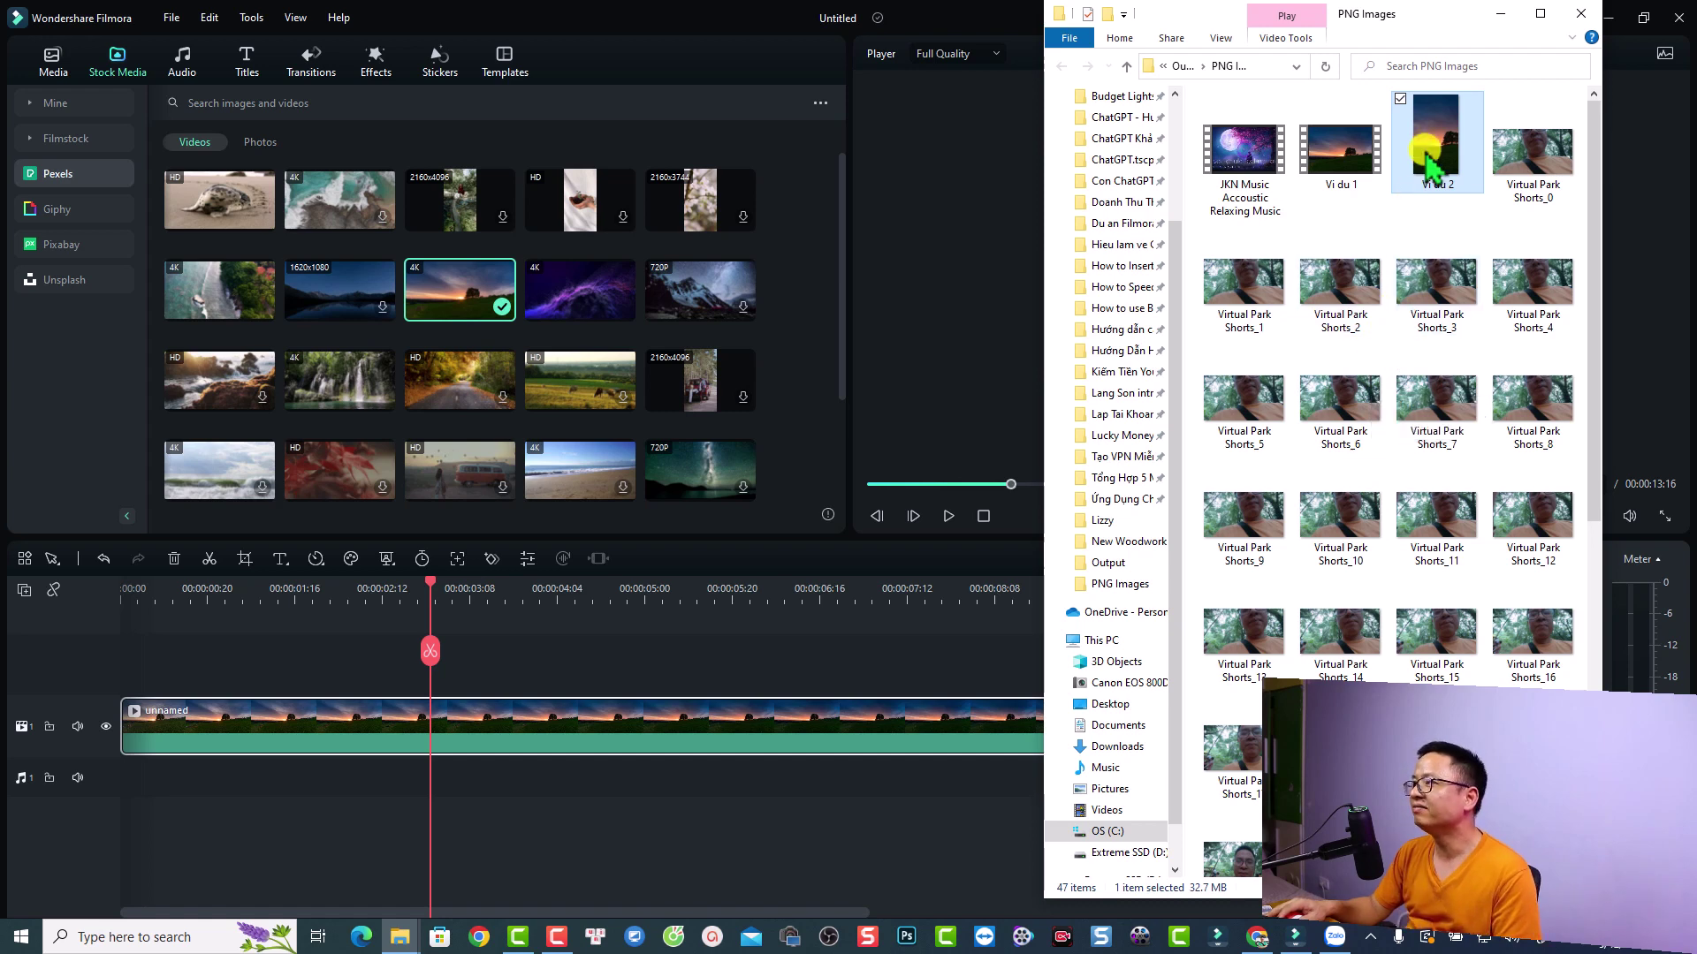
pyautogui.doubleClick(1426, 159)
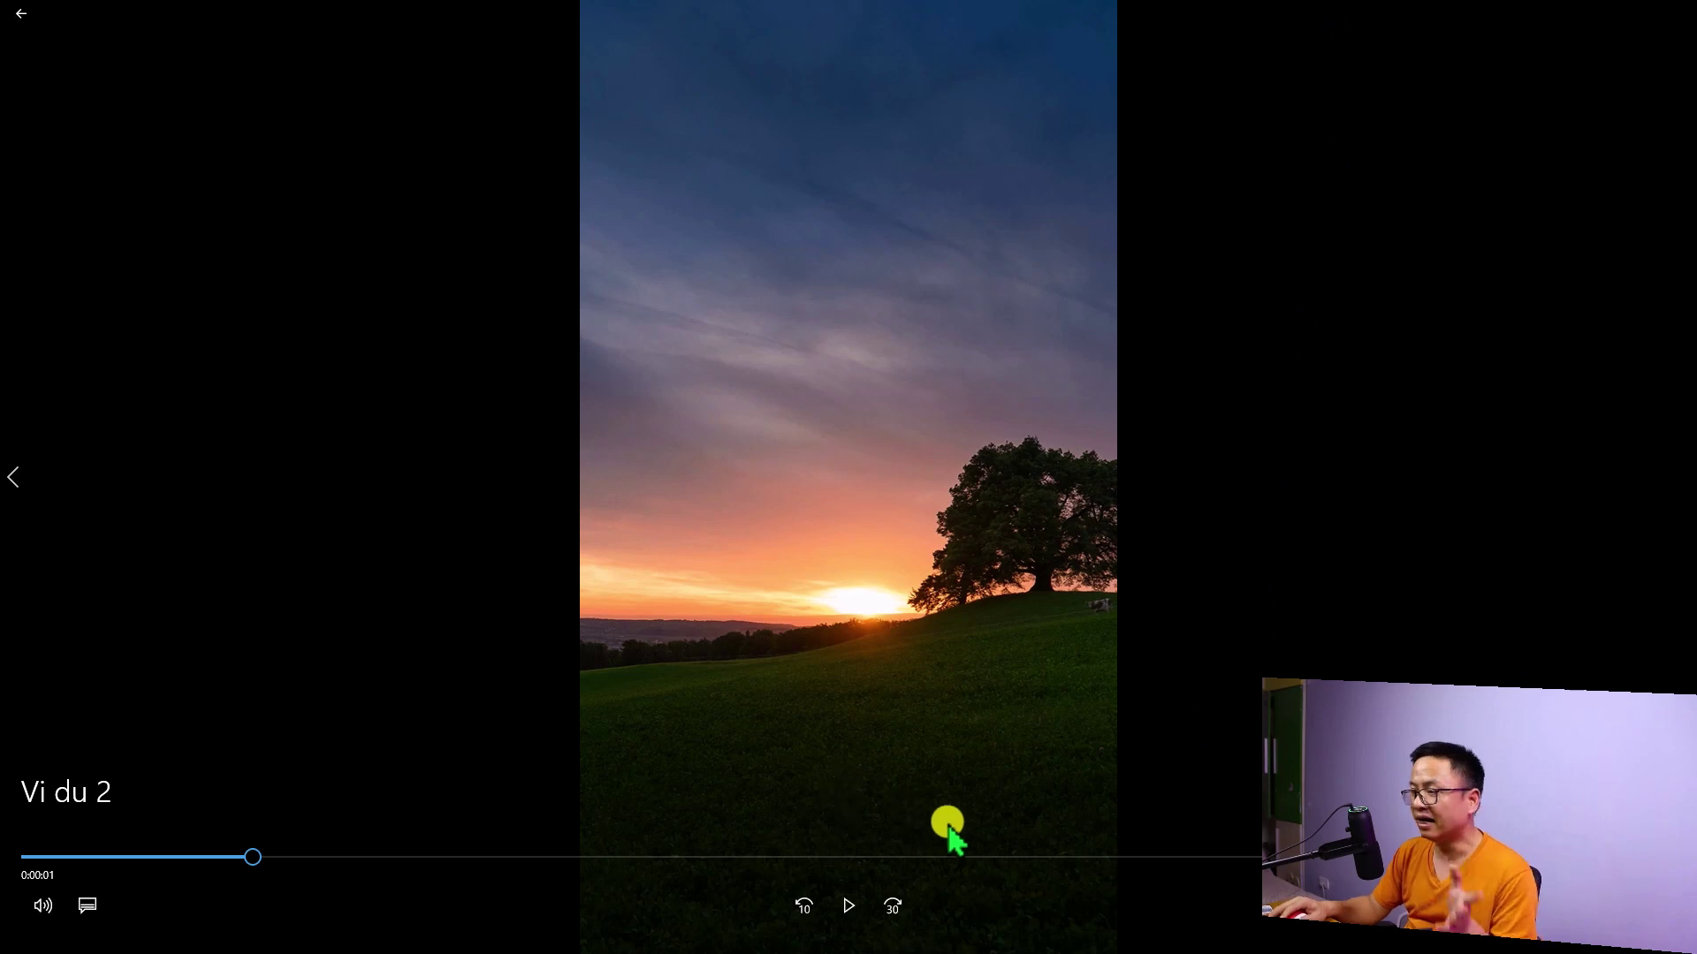
pyautogui.press('Escape')
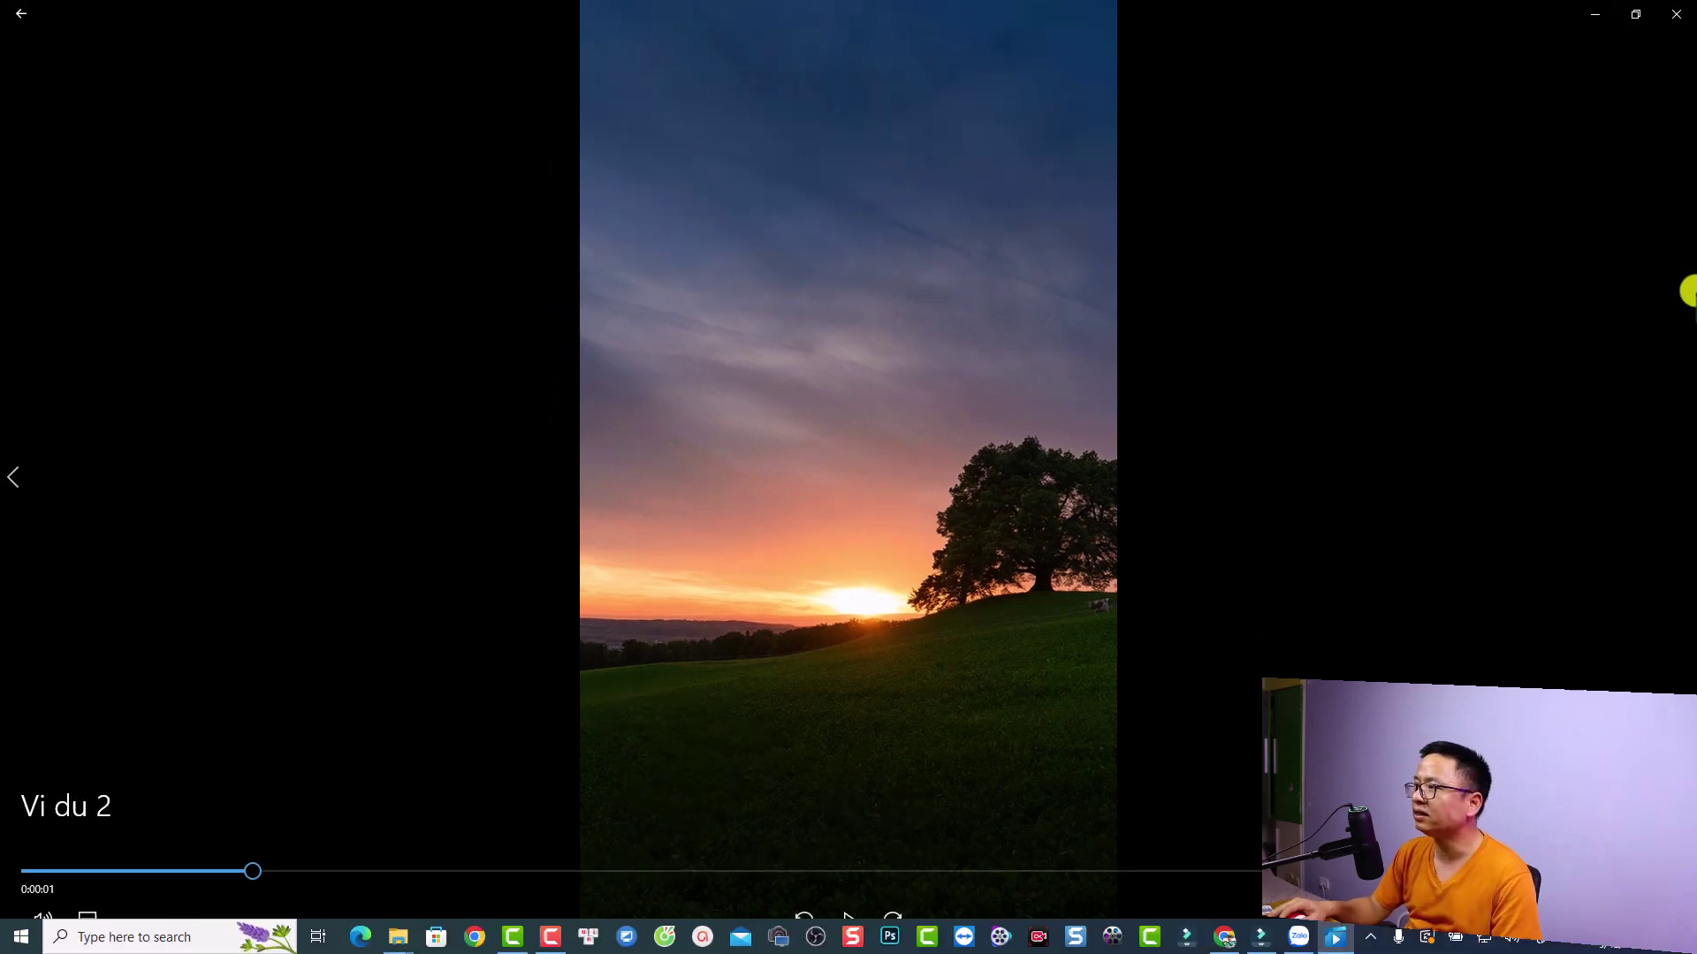
pyautogui.click(1678, 16)
pyautogui.click(819, 815)
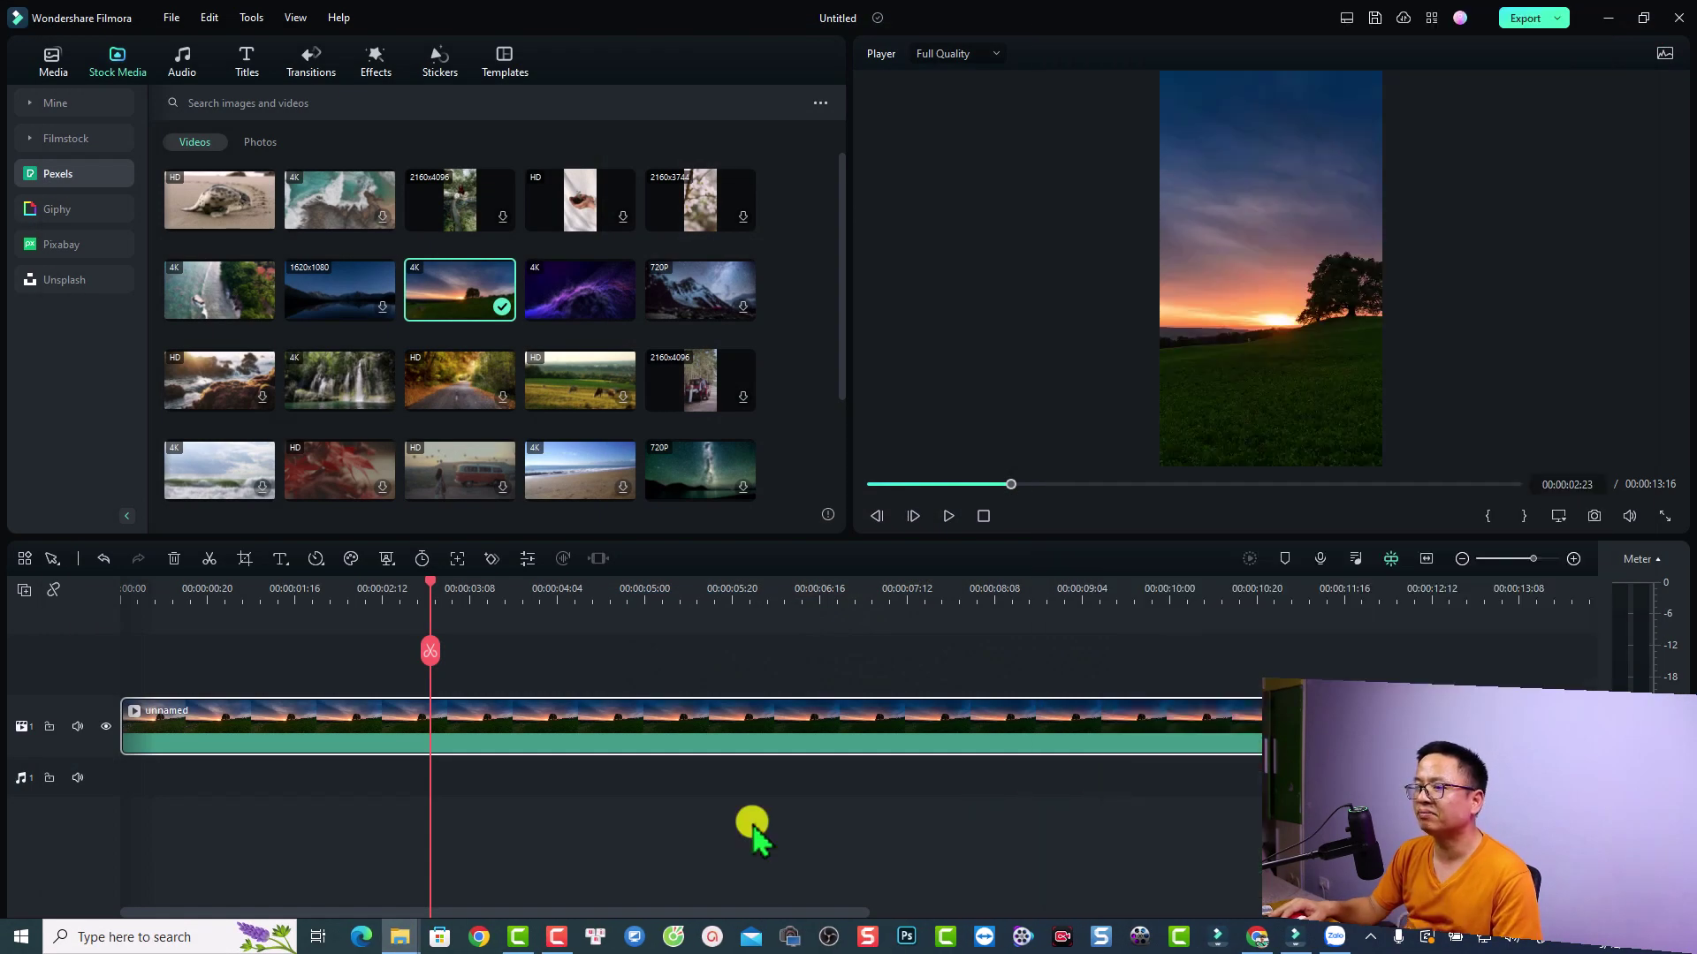
# Change the project's aspect ratio to 1:1 (Instagram) with a resolution of 1080x1080
pyautogui.click(1558, 516)
pyautogui.click(1489, 555)
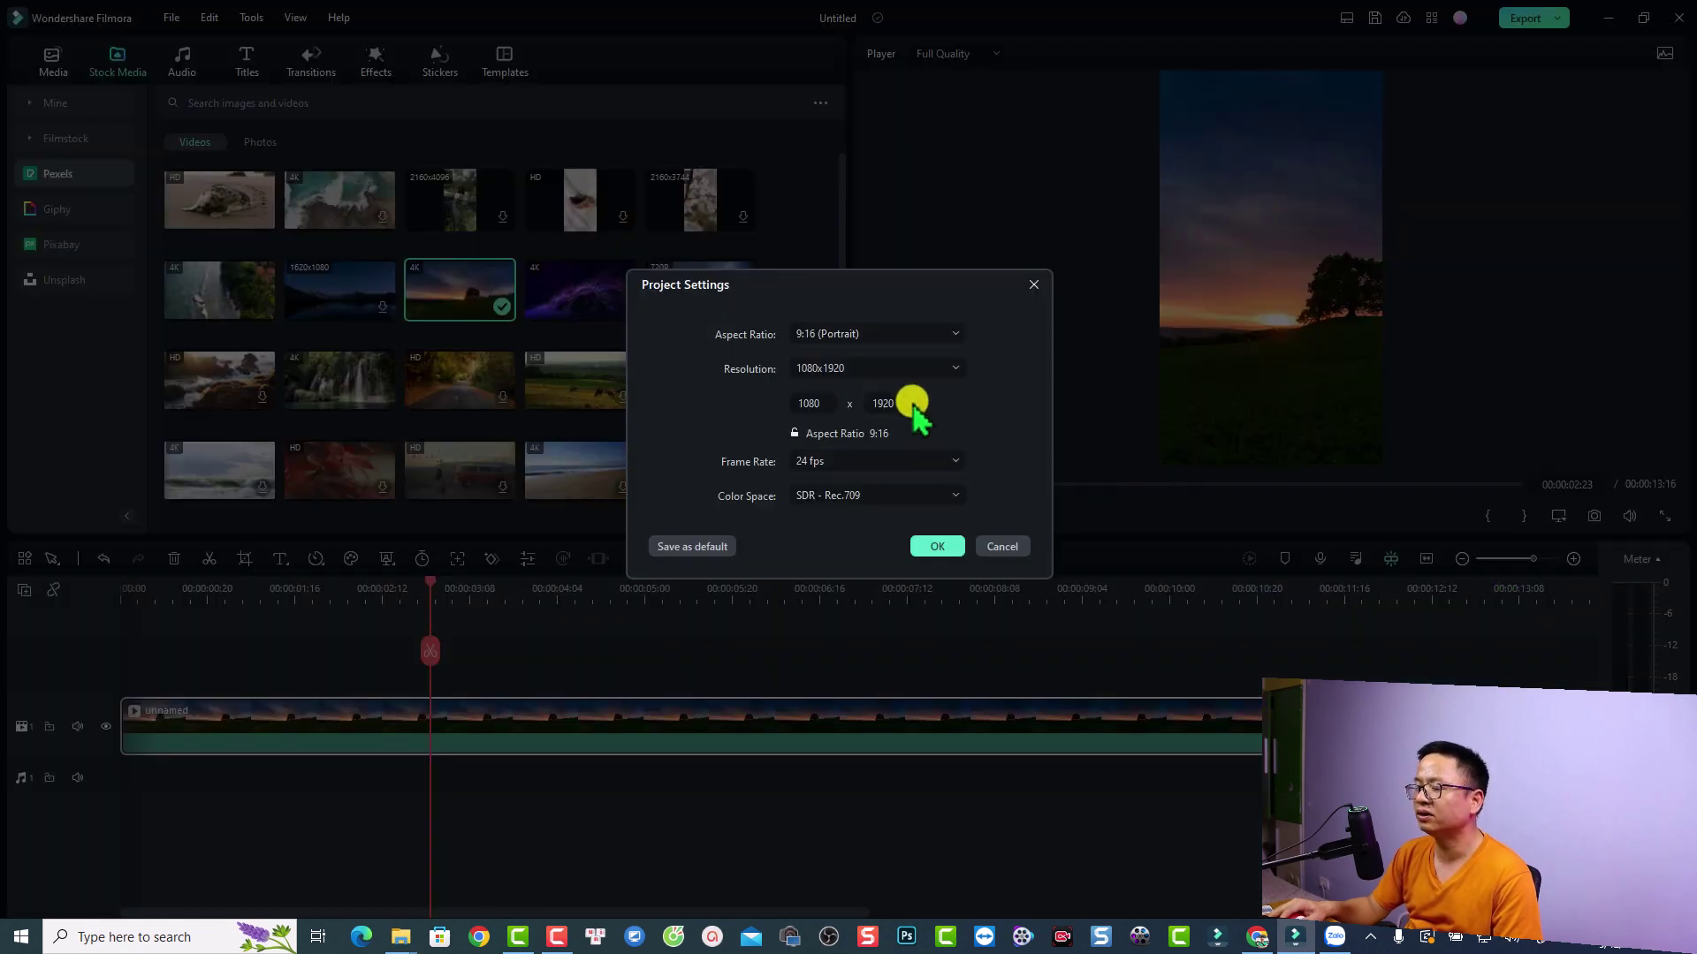
pyautogui.click(894, 334)
pyautogui.click(873, 397)
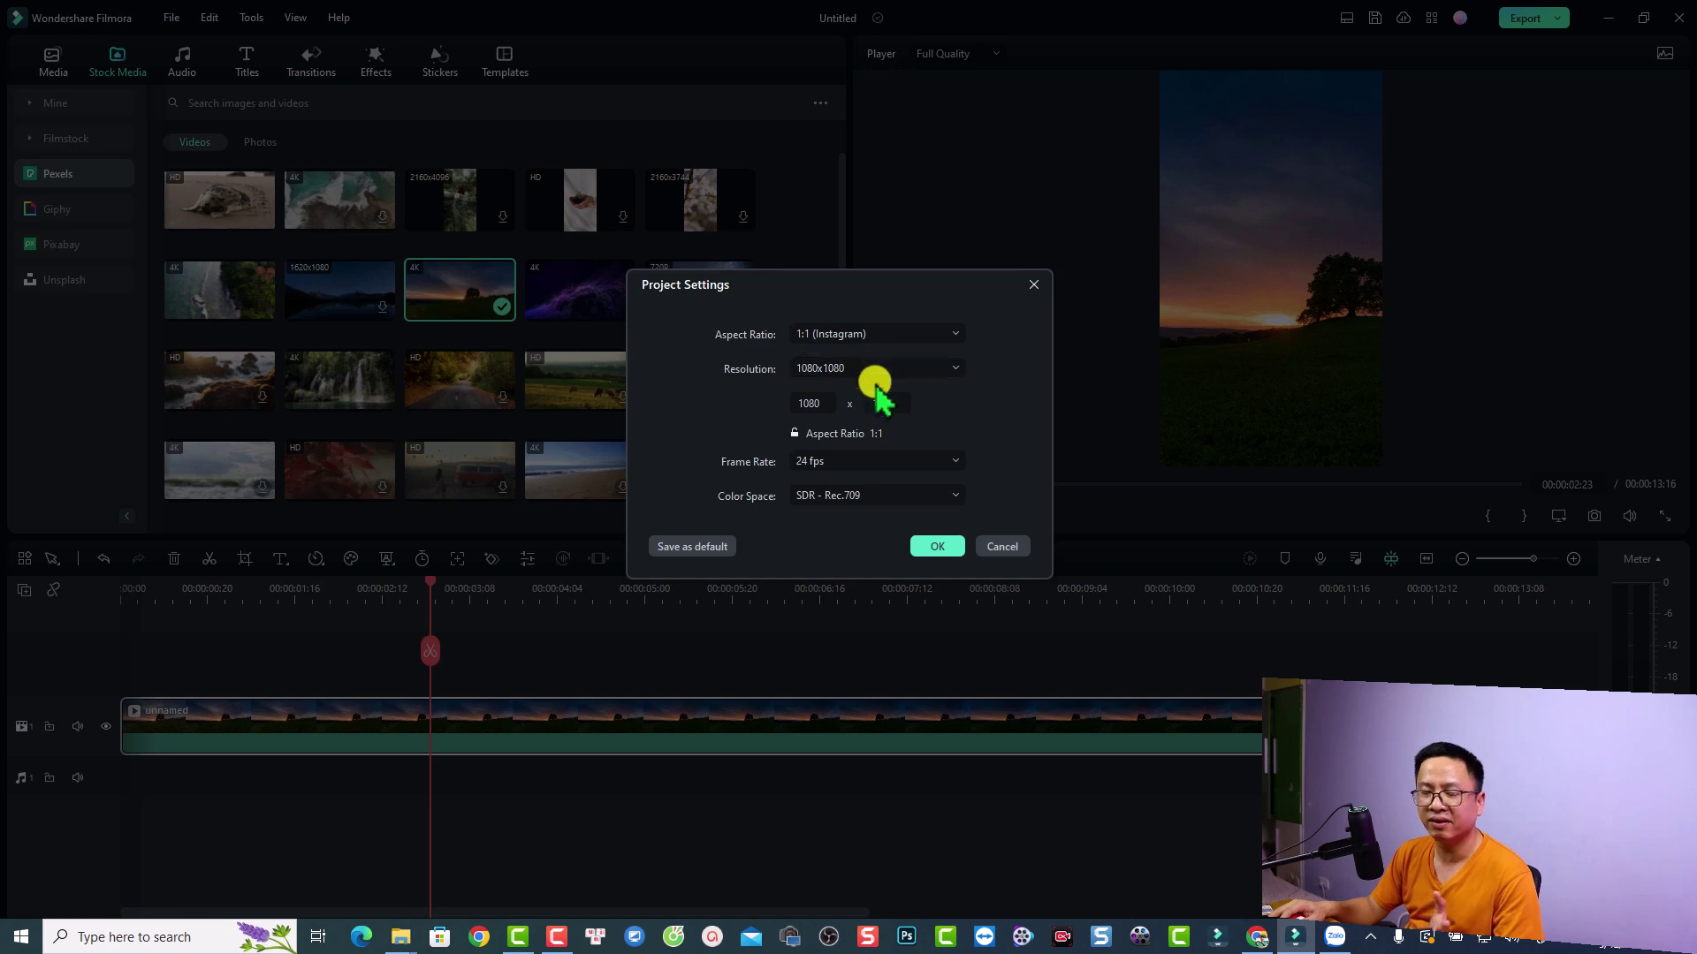
pyautogui.click(926, 553)
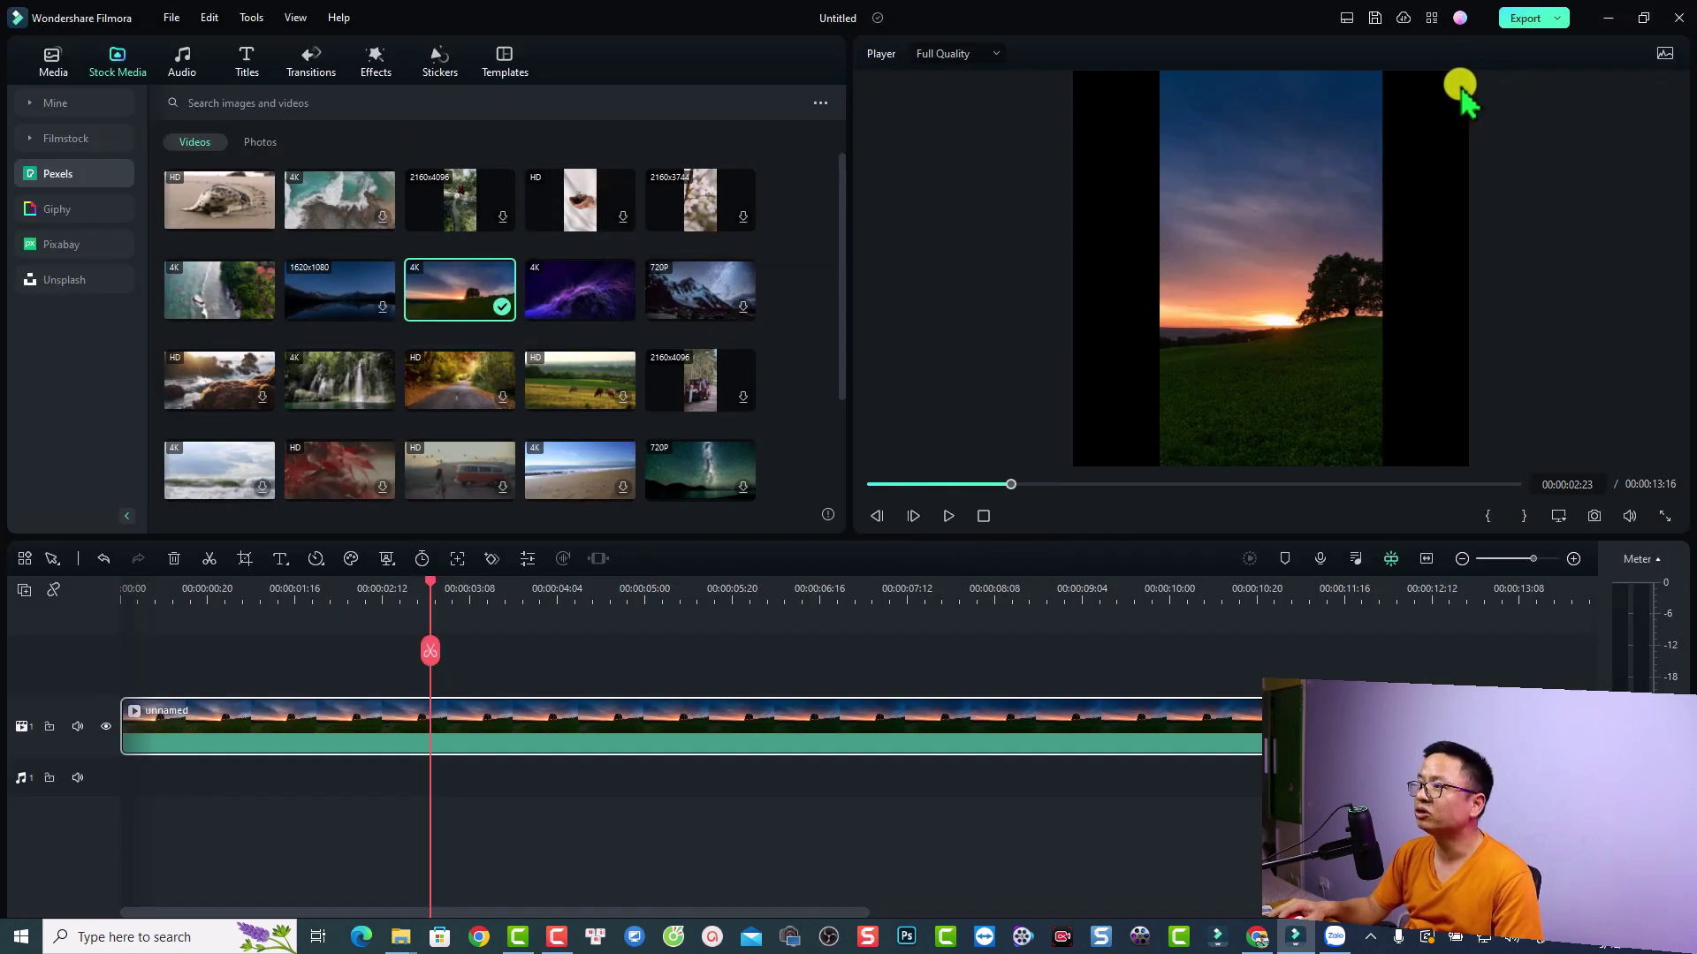
# Apply Crop to Fit to the sunset clip on the timeline so it fills the square frame
pyautogui.click(1439, 223)
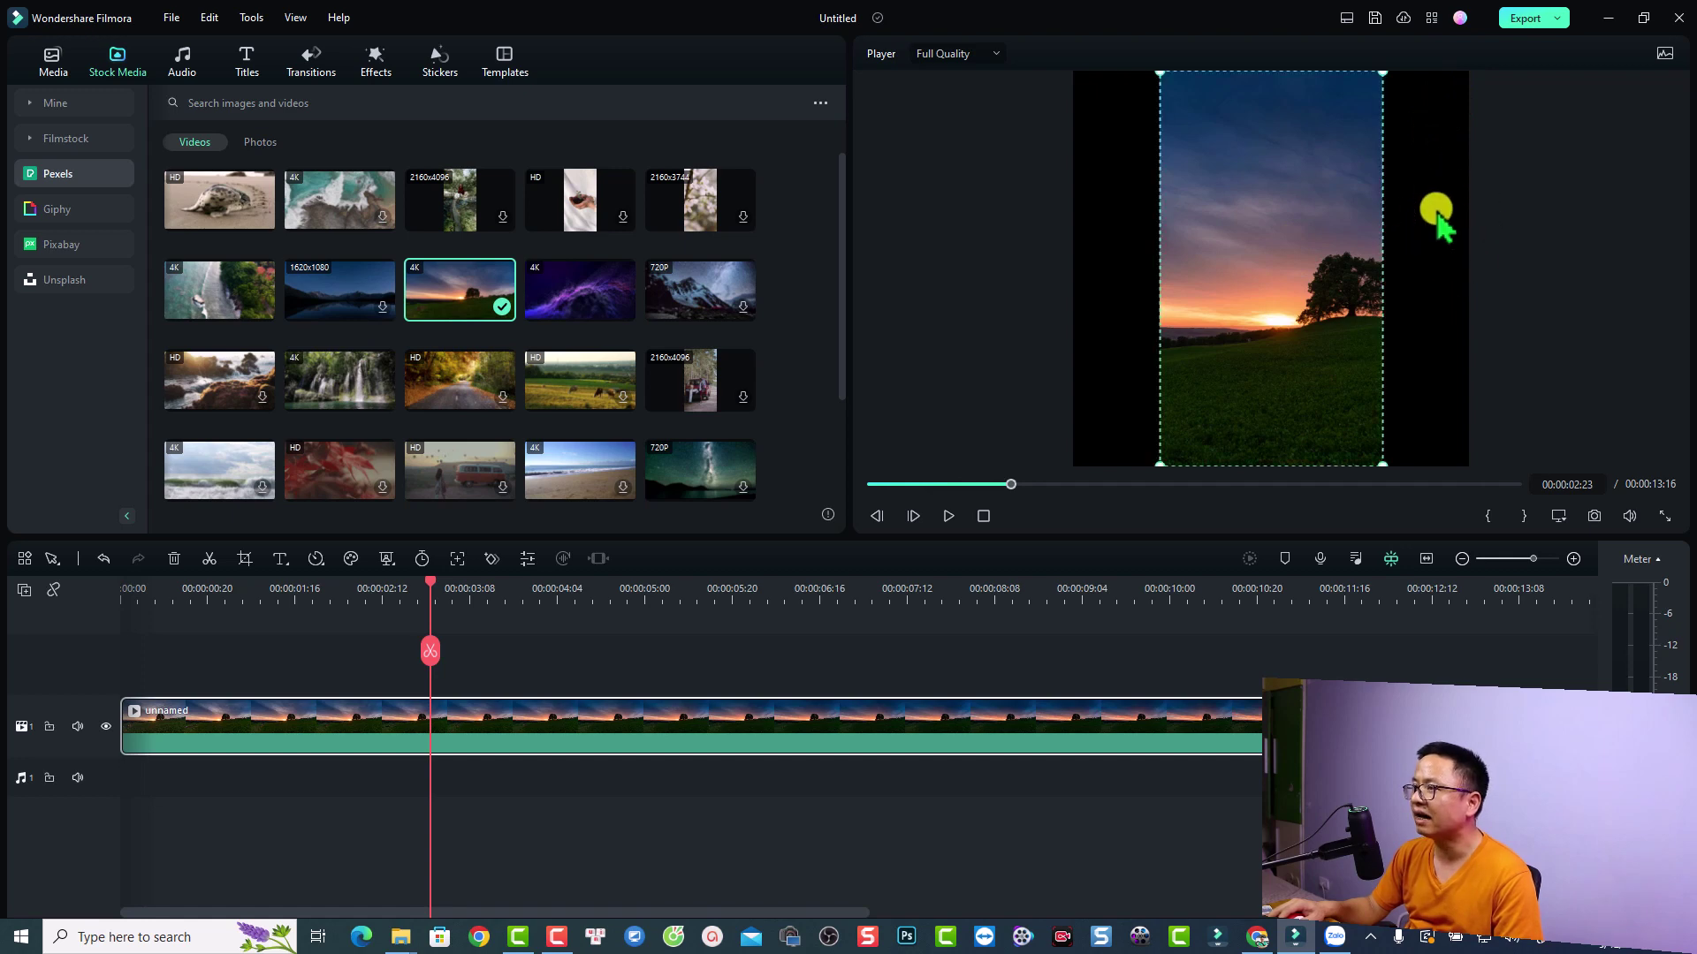
pyautogui.rightClick(563, 711)
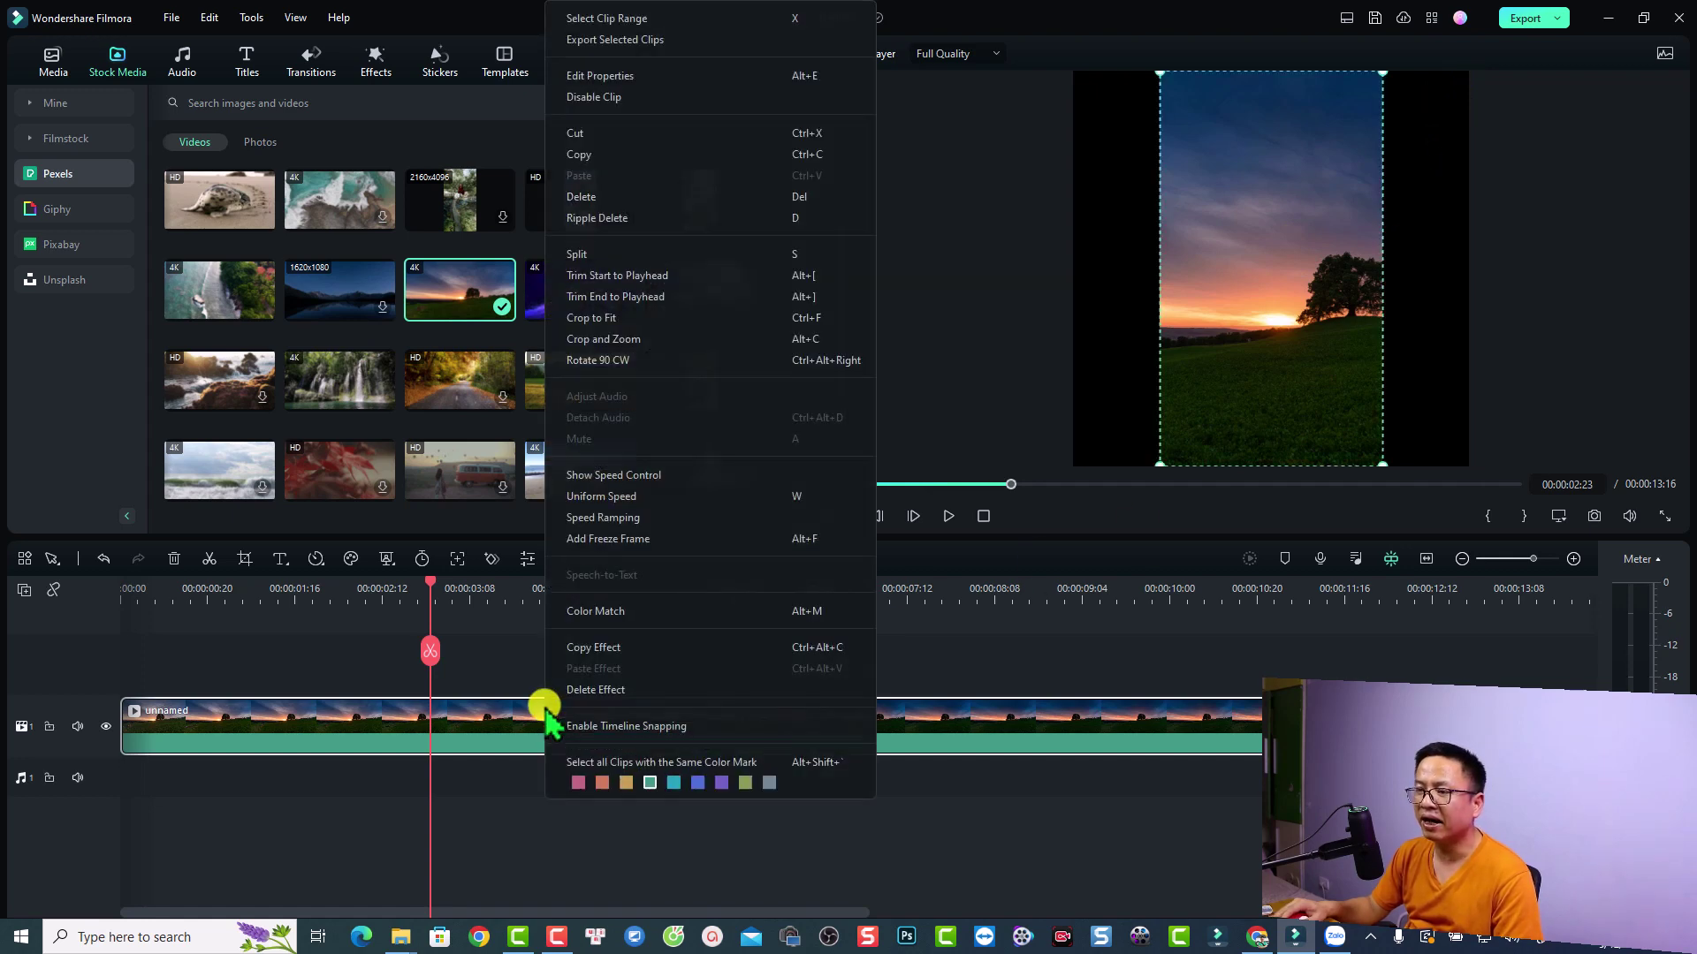
pyautogui.click(593, 318)
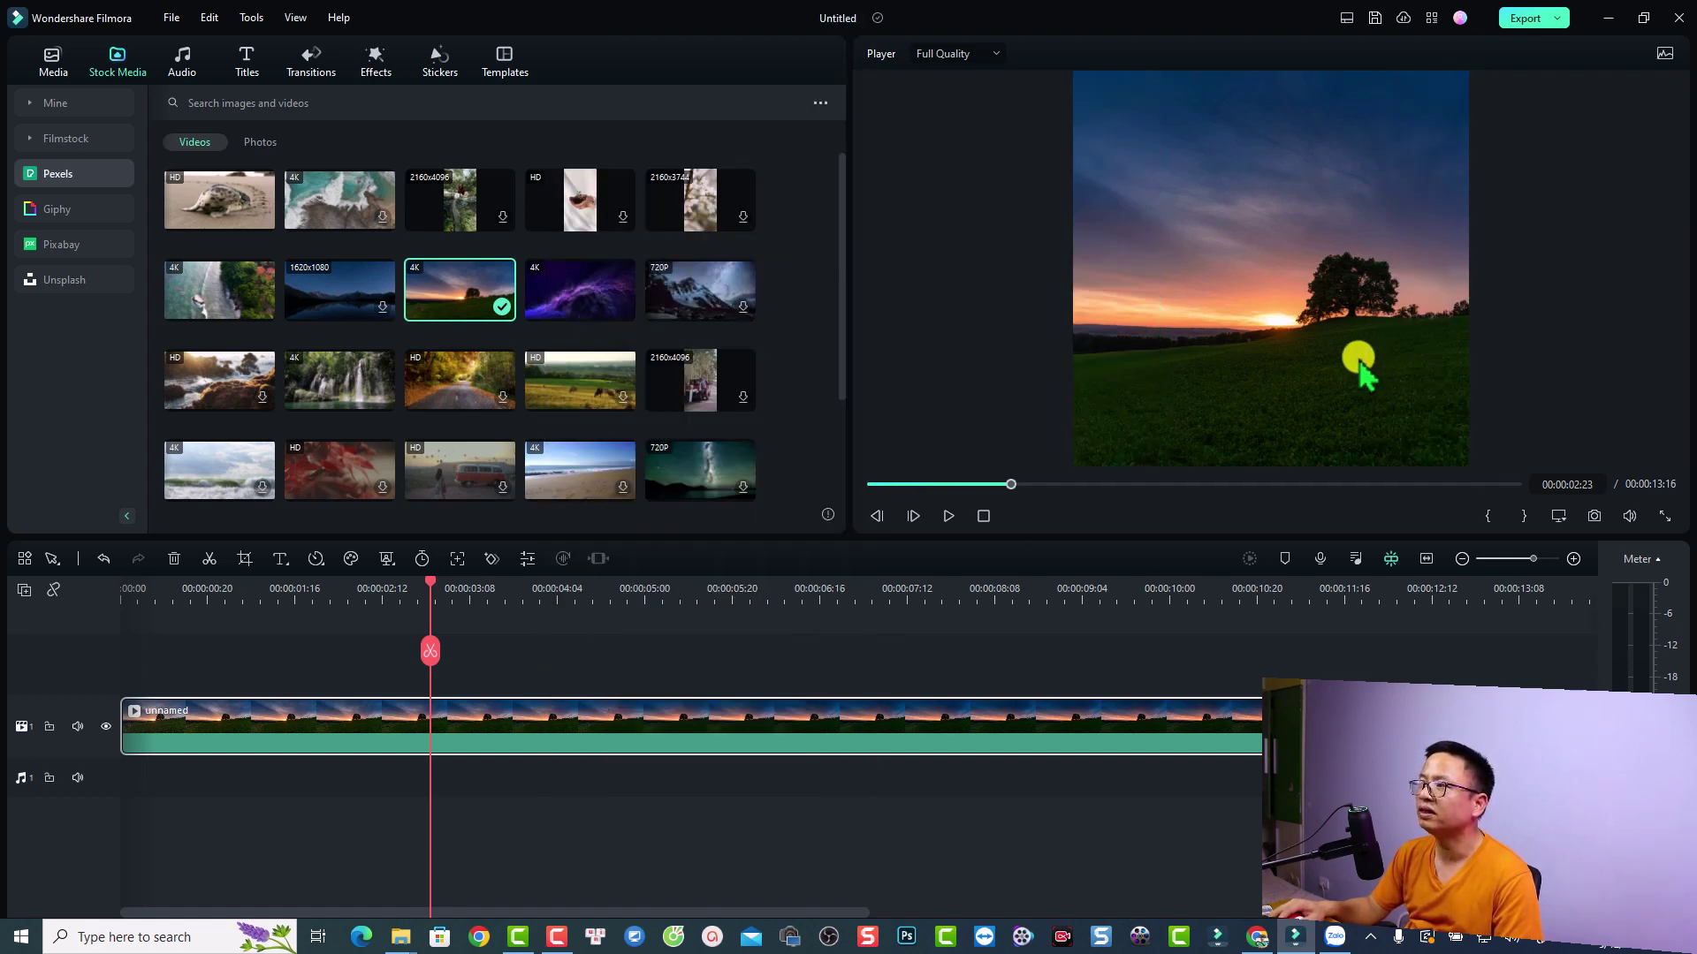